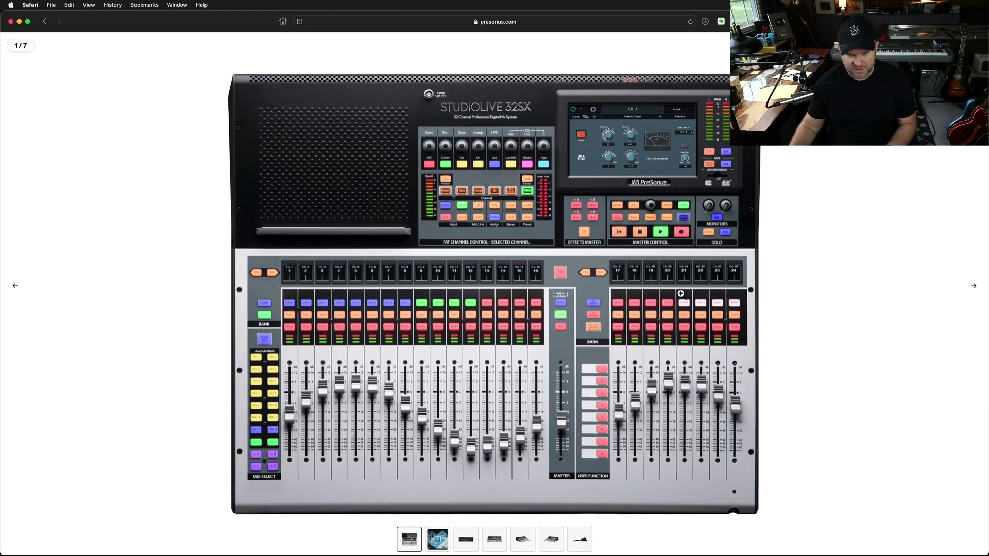
Switch to Studio One and create a new song named NEW TRACKING SONG from the Record and Mix template.
key(Escape)
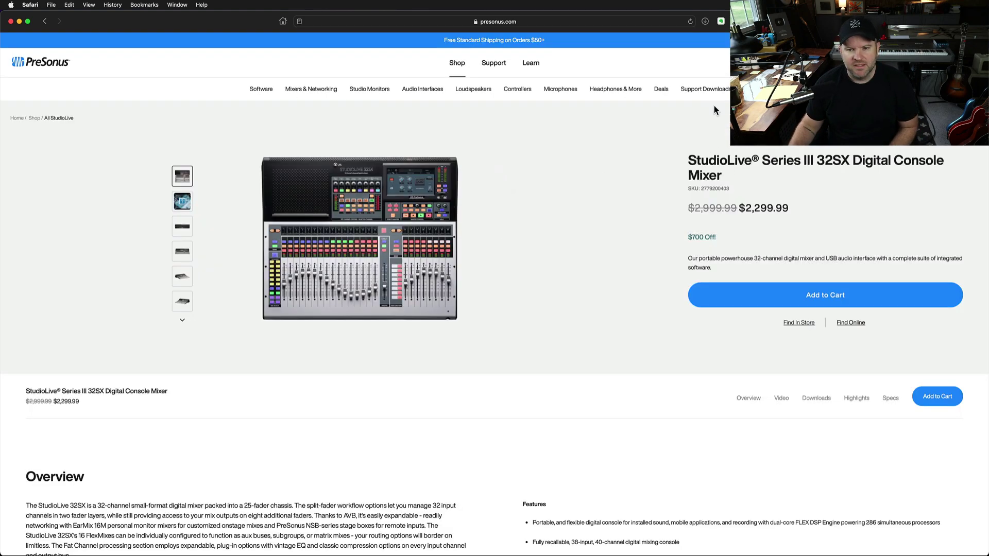
key(super+Tab)
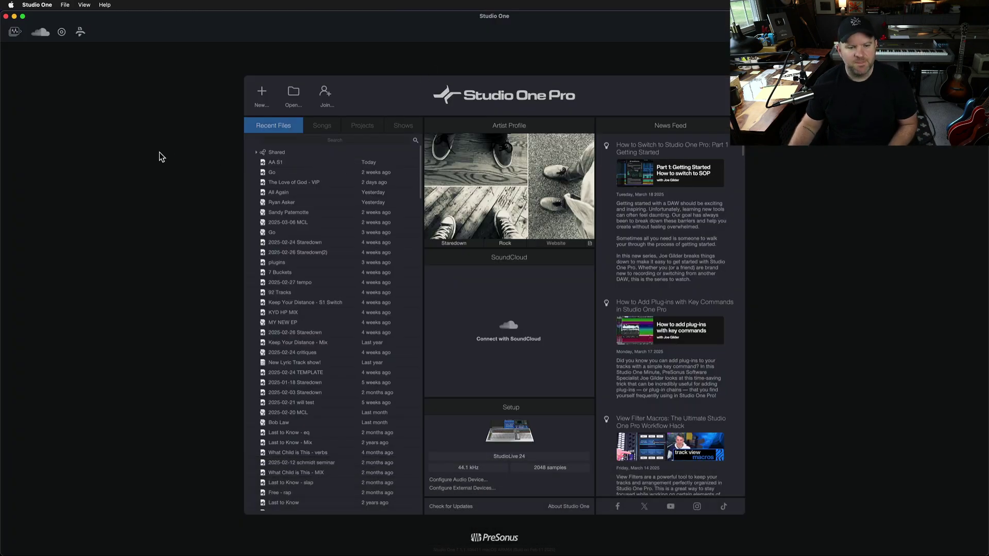
click(255, 93)
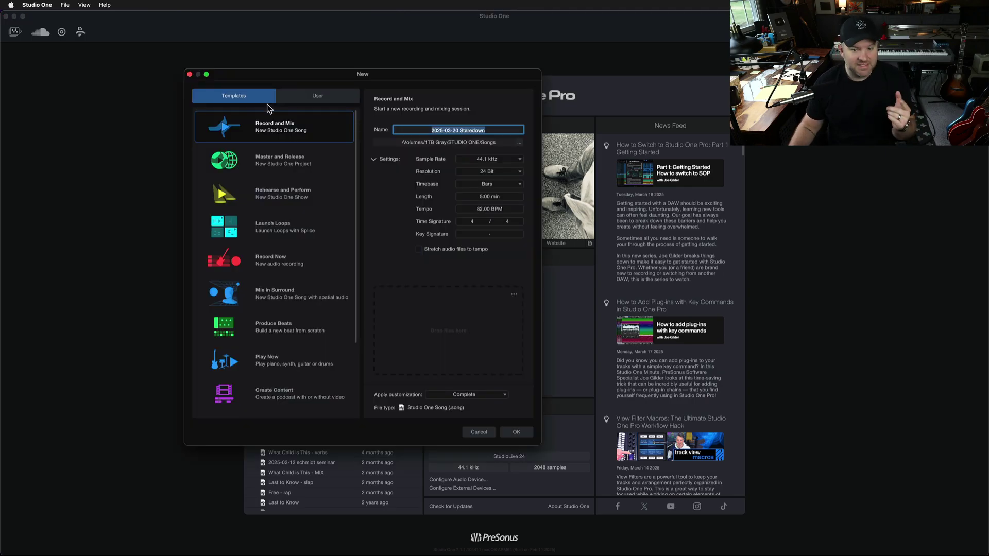
double_click(479, 130)
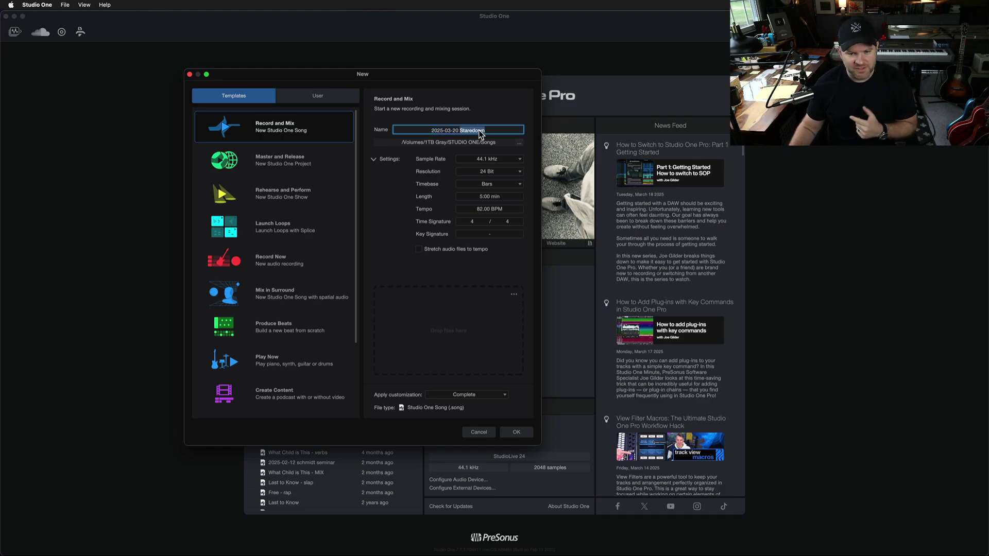
key(super+a)
text(NEW TRACKINGS)
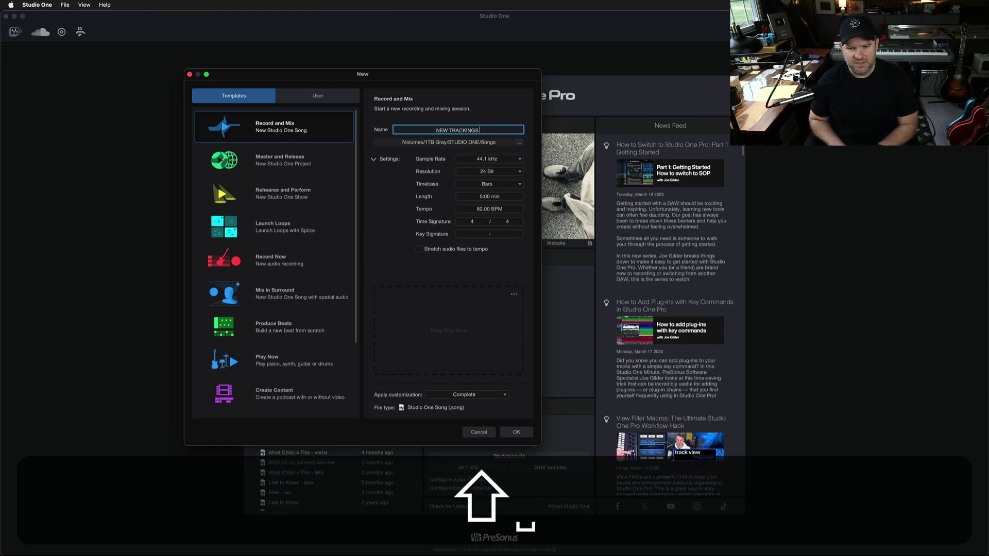
key(BackSpace)
text(SONG)
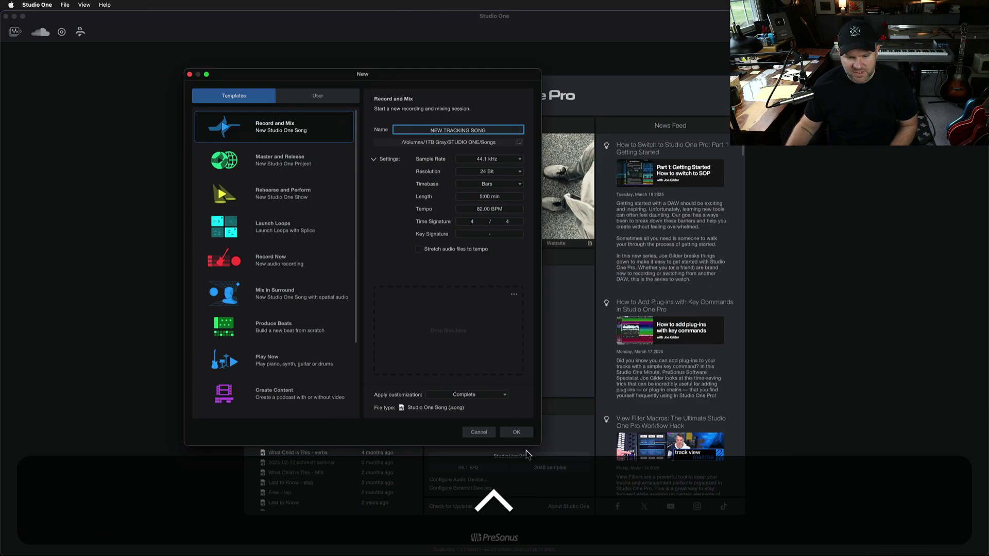
click(518, 433)
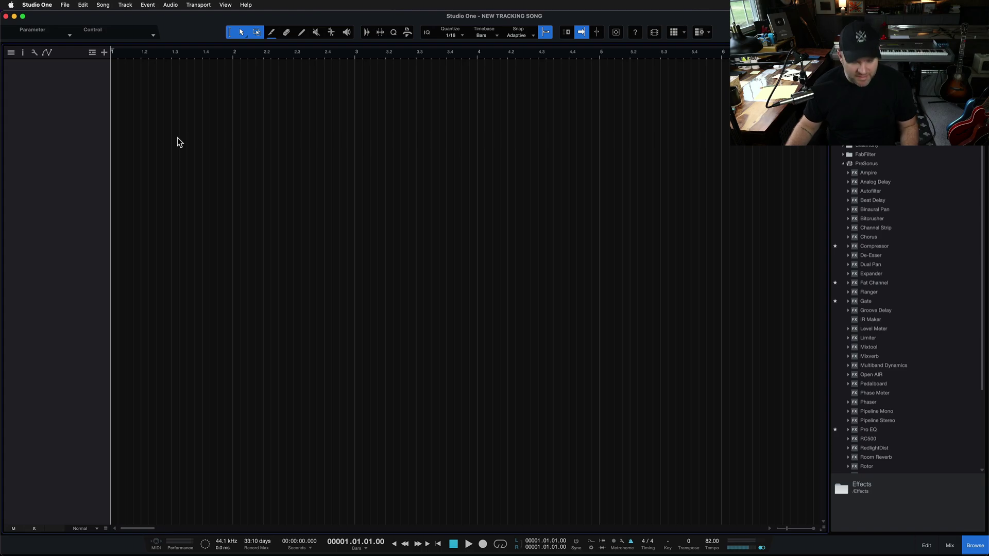
Hide the browser, and open the Audio I/O Setup from the mix console.
key(F7)
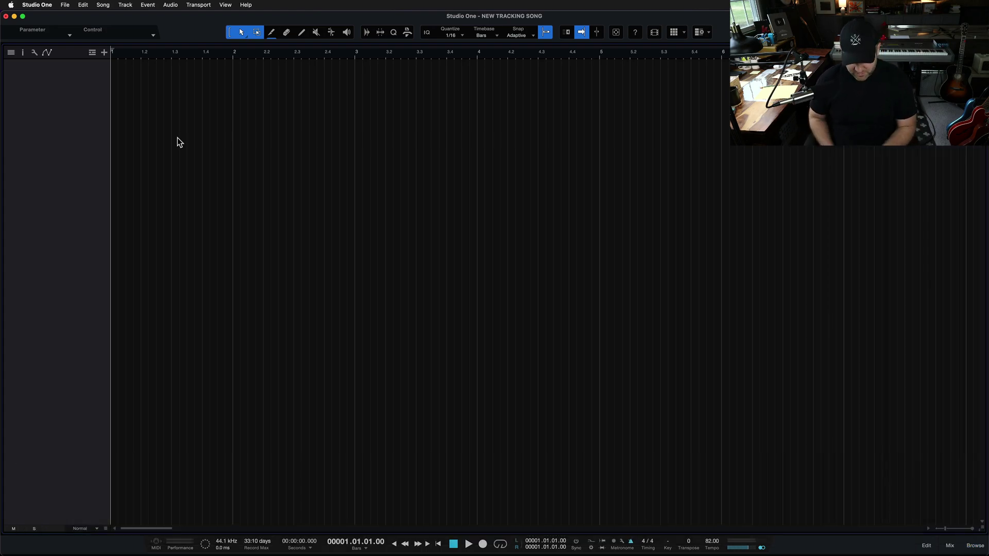
key(F3)
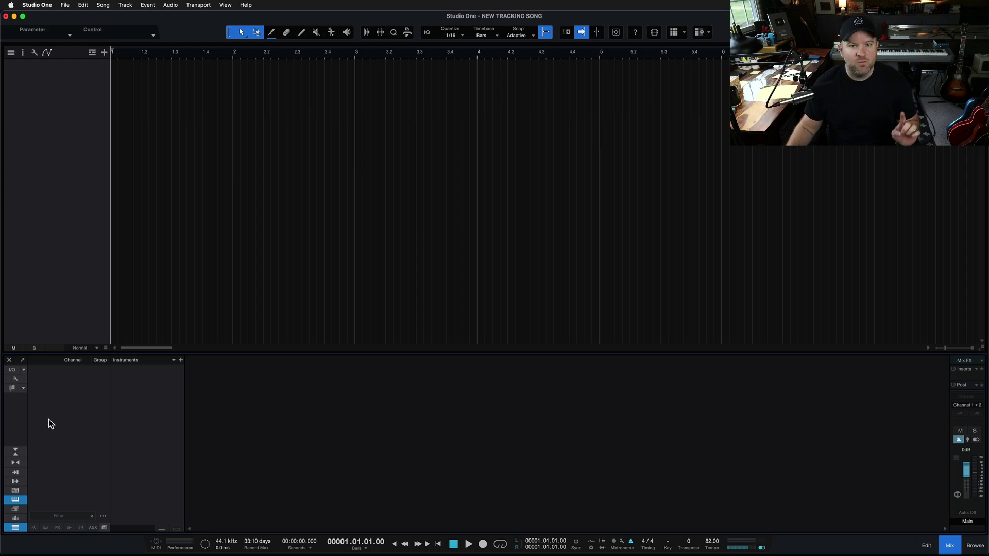
key(ctrl)
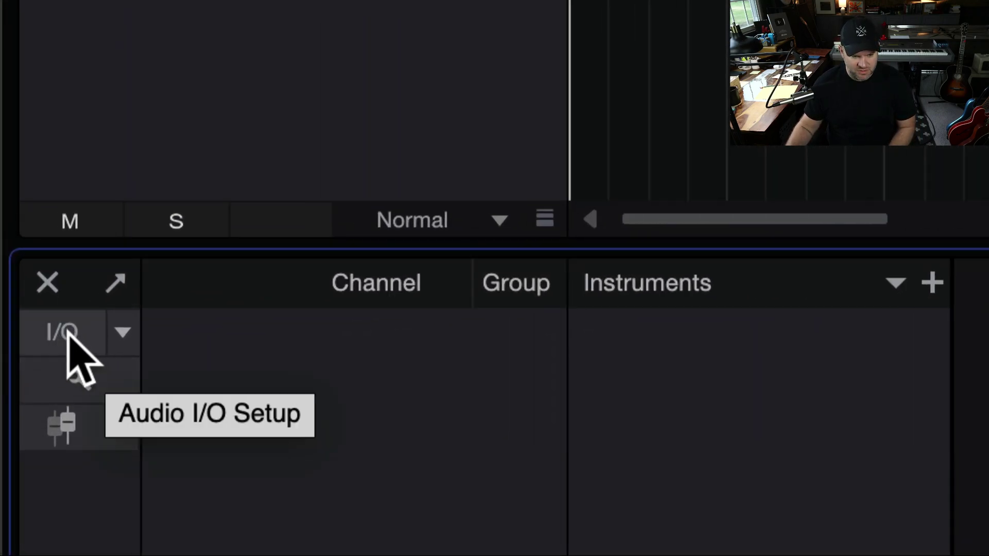
key(ctrl)
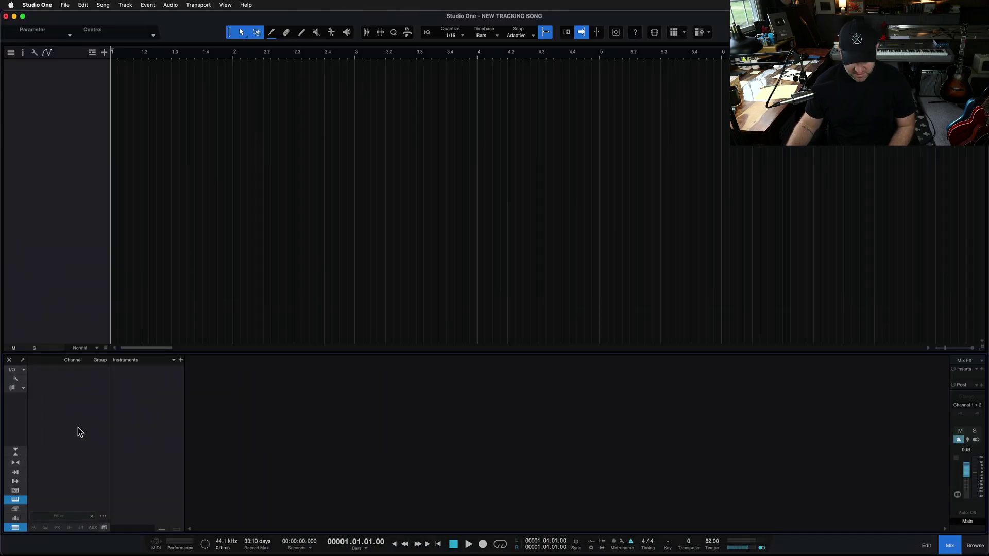
key(ctrl)
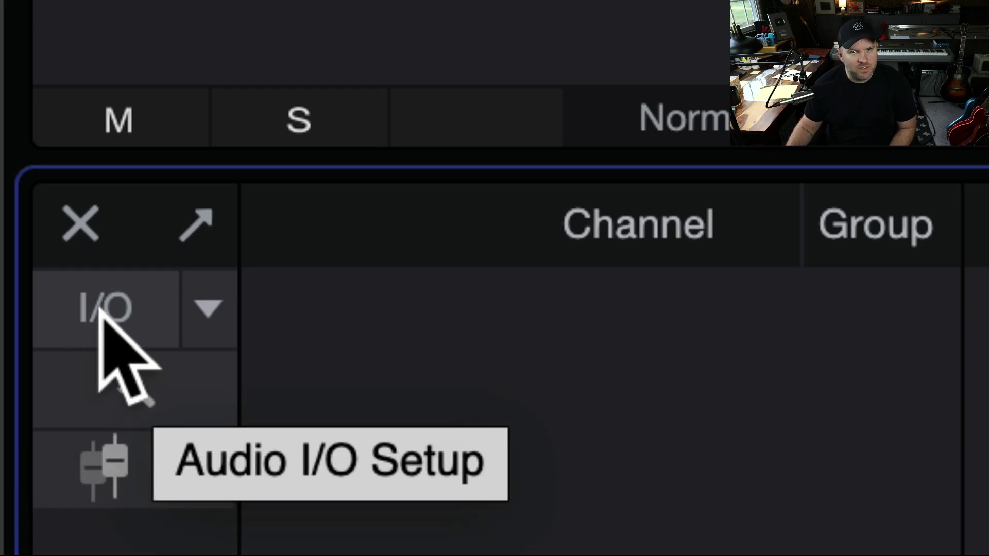
click(102, 309)
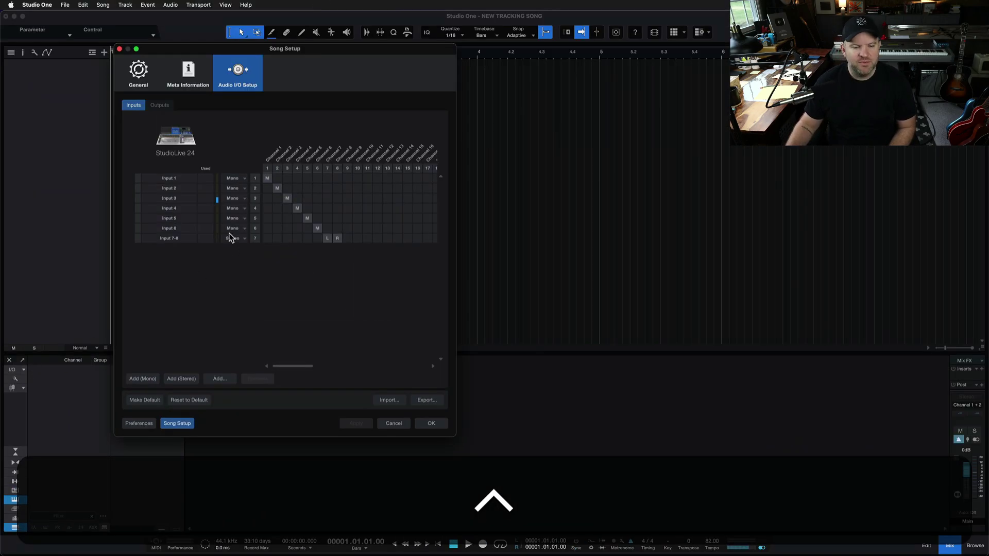
Compare the input and output pages of the Audio I/O Setup, ending on the inputs.
click(157, 106)
click(132, 106)
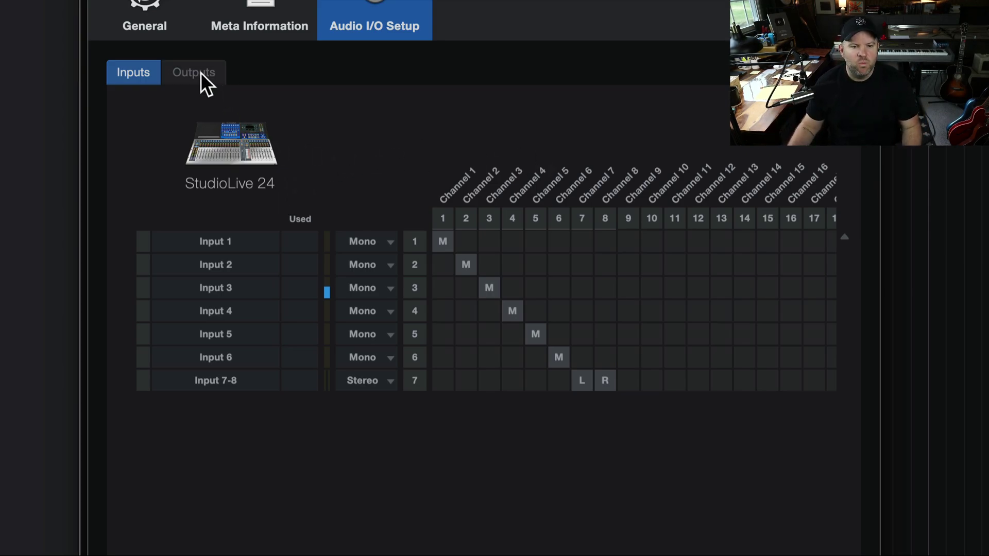
click(236, 239)
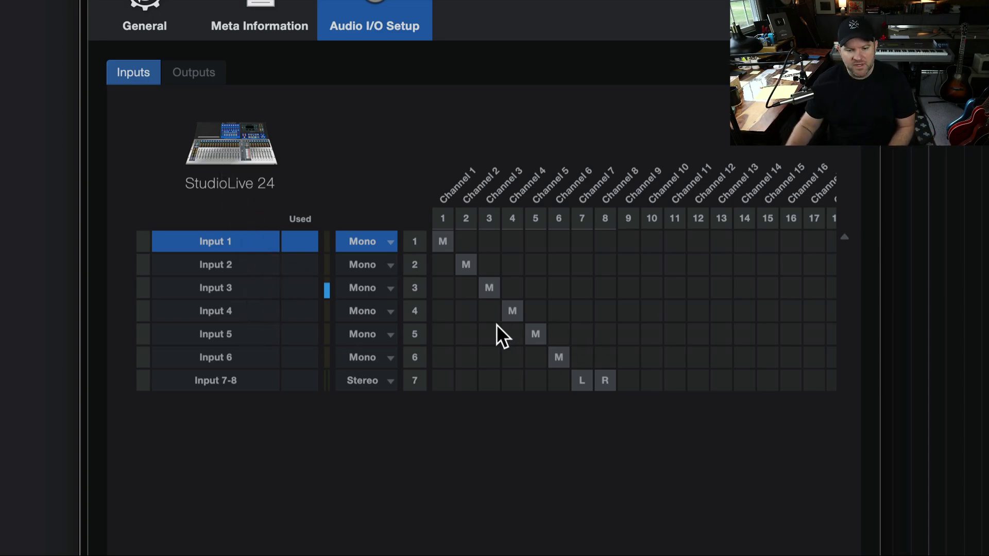
click(201, 73)
click(144, 68)
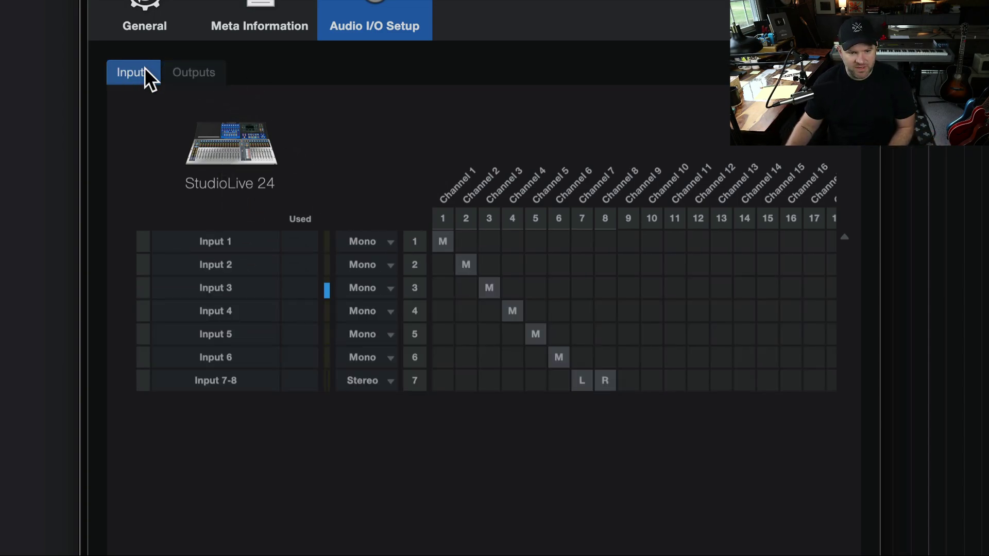
click(183, 73)
click(137, 73)
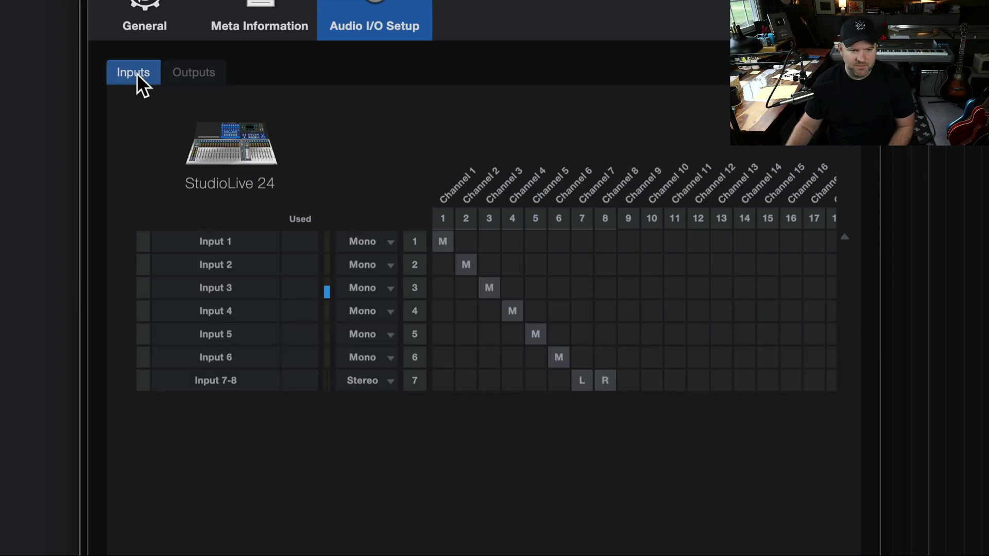
Remove all the default inputs, from Input 1 through Input 7-8, from the song's audio setup.
click(231, 241)
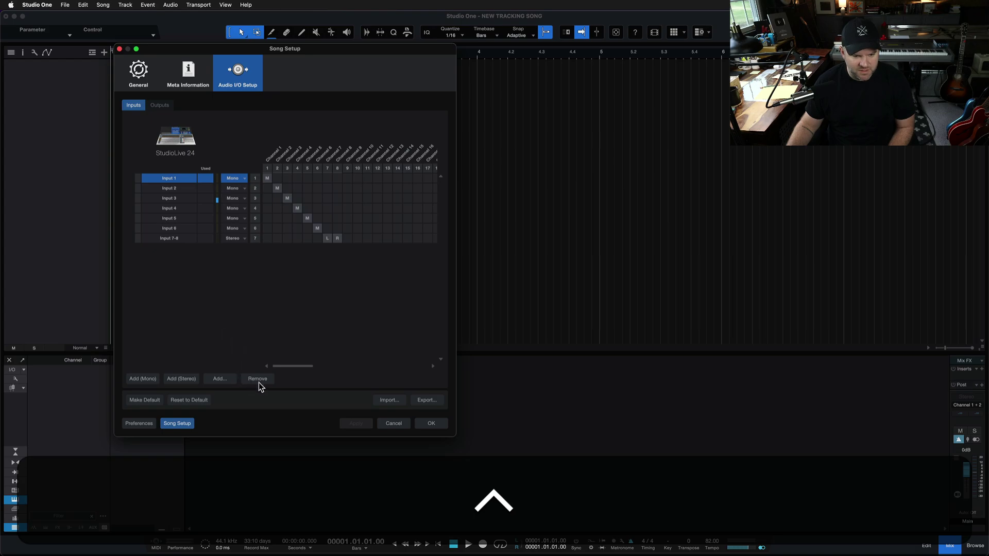
click(258, 380)
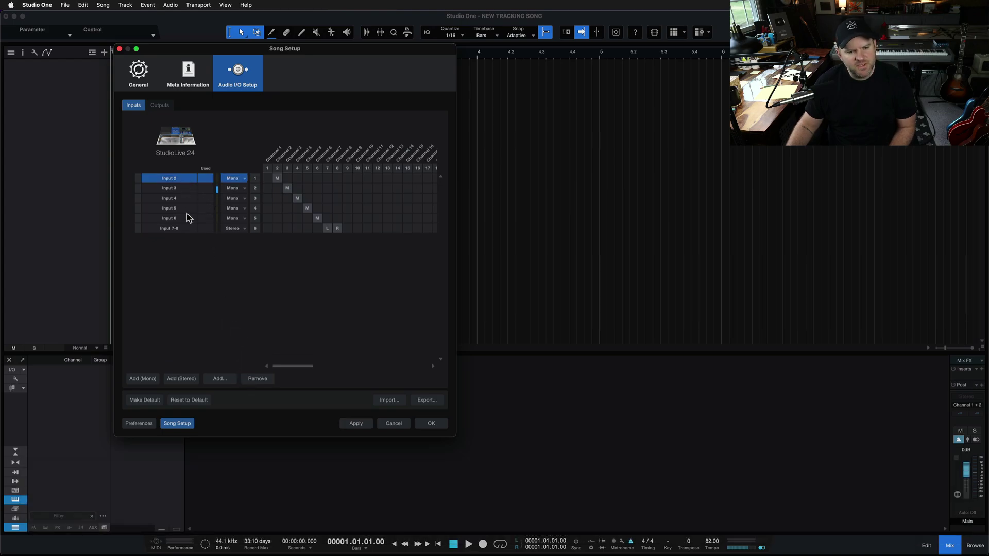
shift+click(185, 228)
click(260, 381)
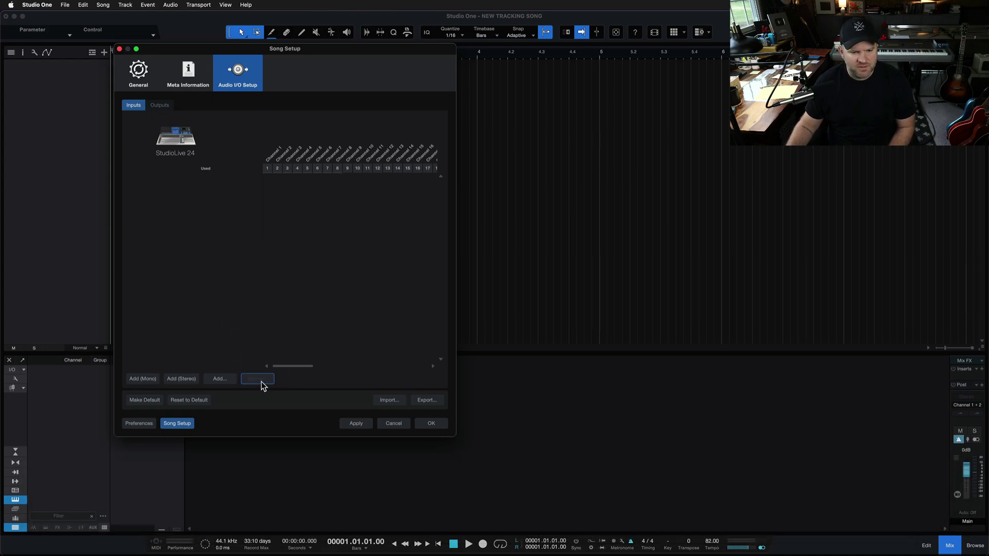
Examine the full range of StudioLive 24 hardware channels available as inputs in the routing matrix.
key(ctrl)
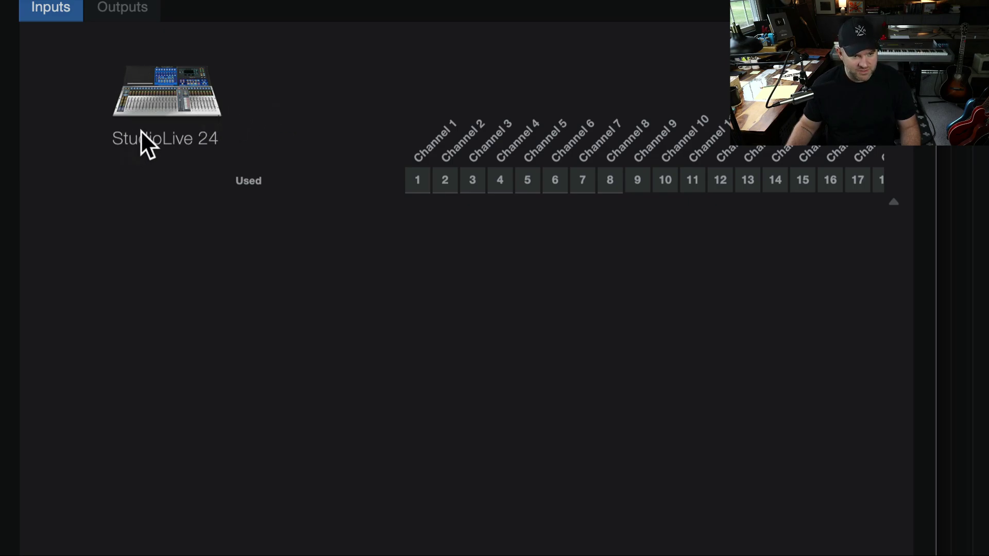
scroll(534, 156, right, 10)
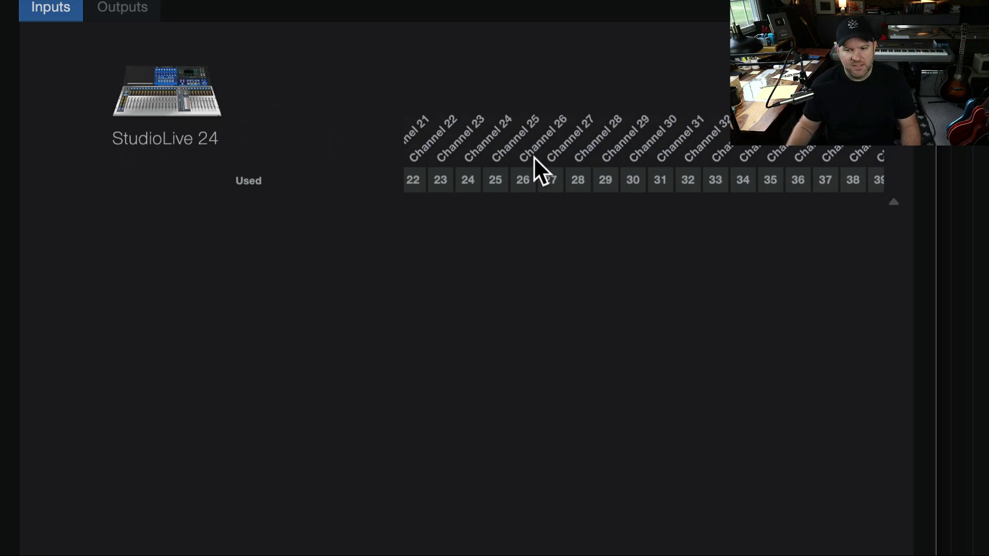
scroll(530, 141, left, 10)
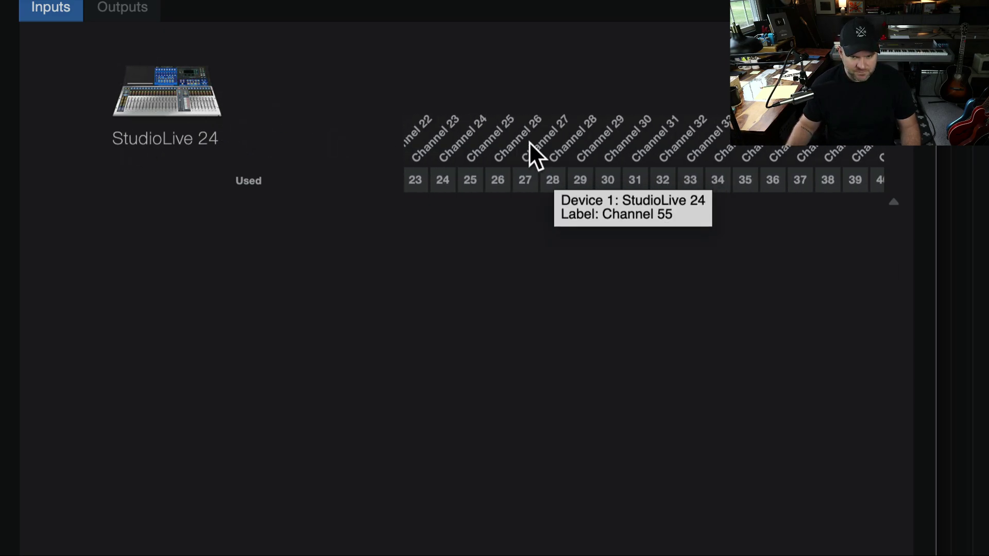
scroll(420, 143, right, 1)
scroll(421, 143, right, 10)
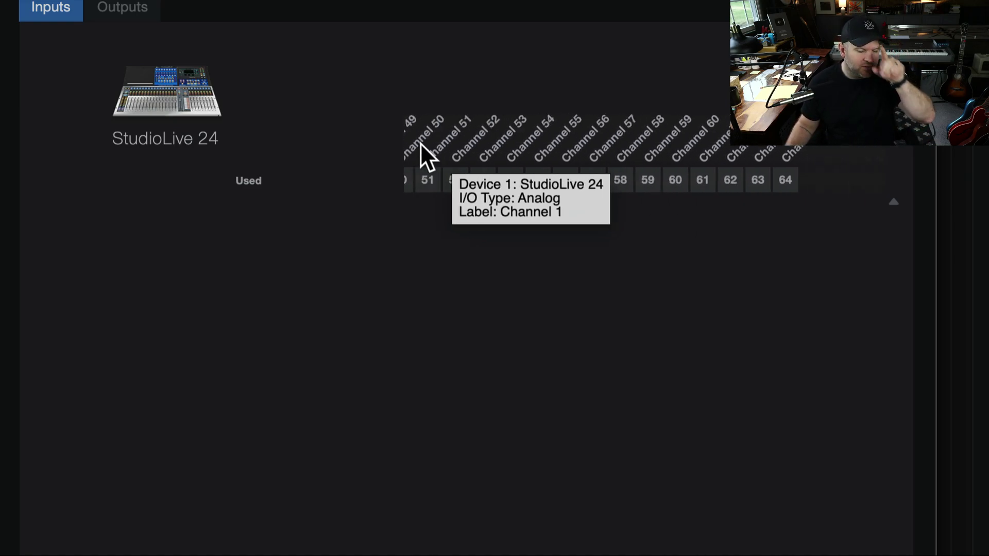
scroll(612, 140, left, 10)
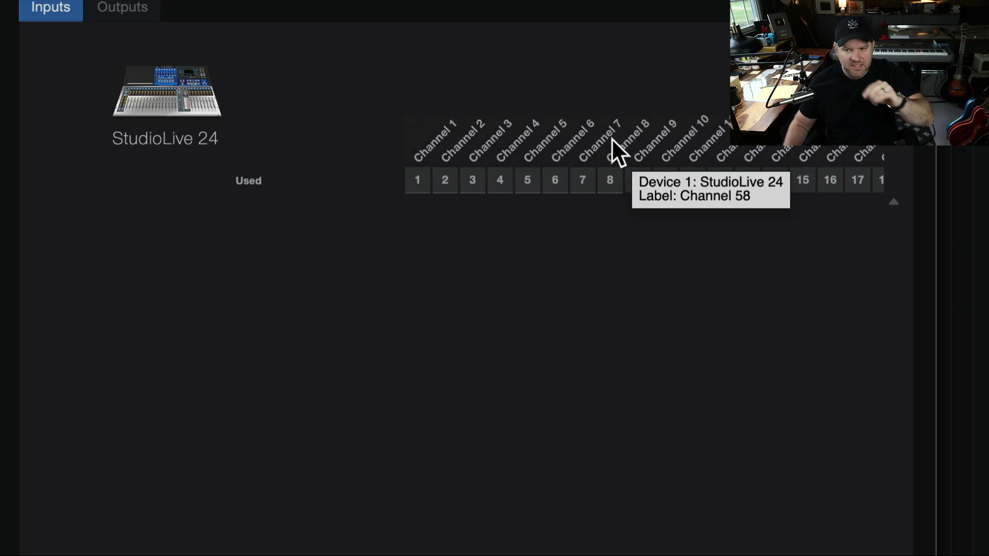
scroll(612, 139, right, 10)
scroll(612, 139, left, 10)
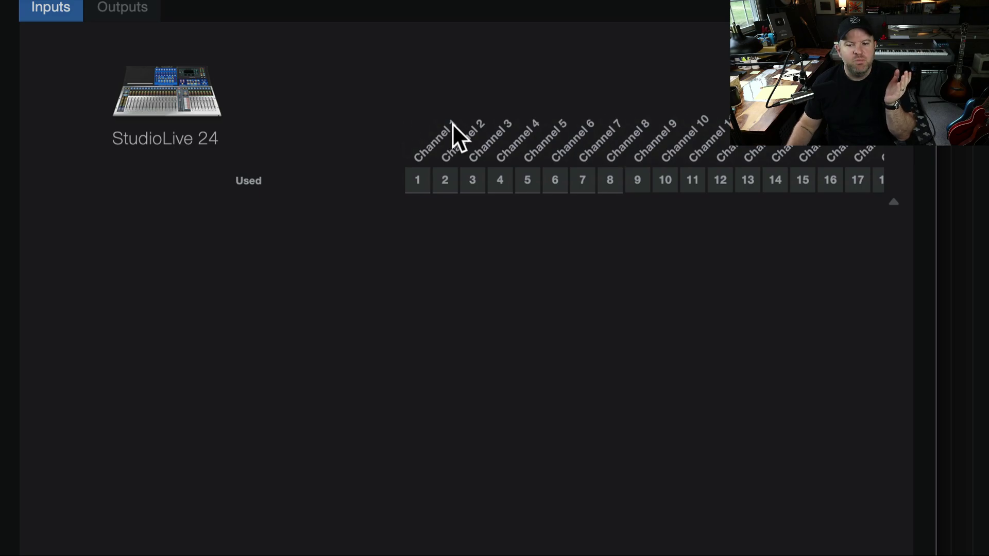
scroll(453, 122, right, 10)
scroll(527, 125, left, 10)
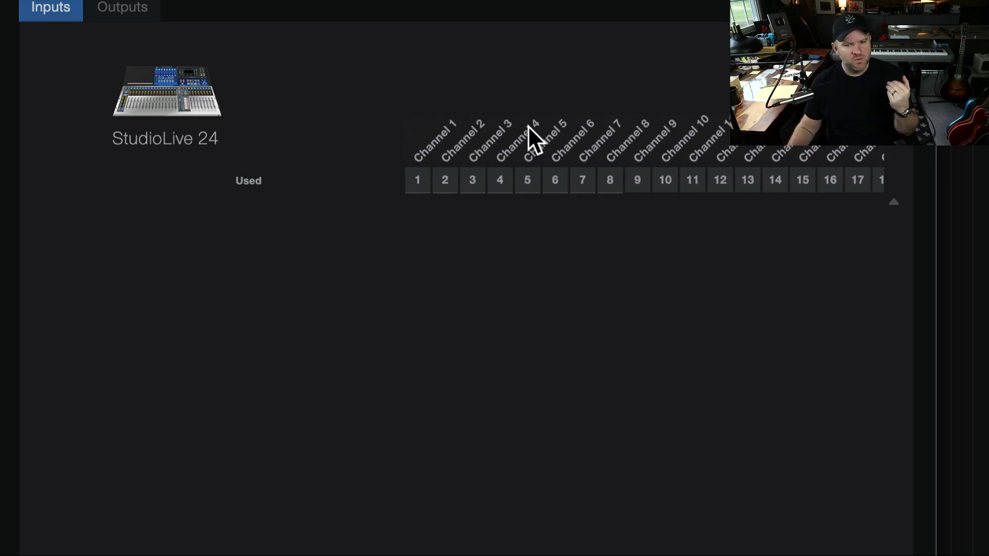
scroll(411, 133, right, 10)
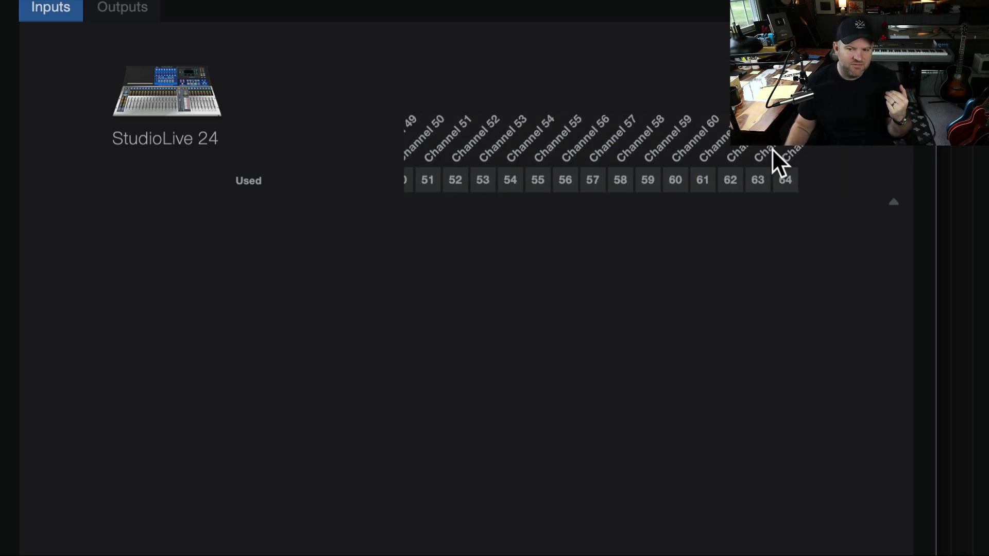
scroll(774, 148, left, 10)
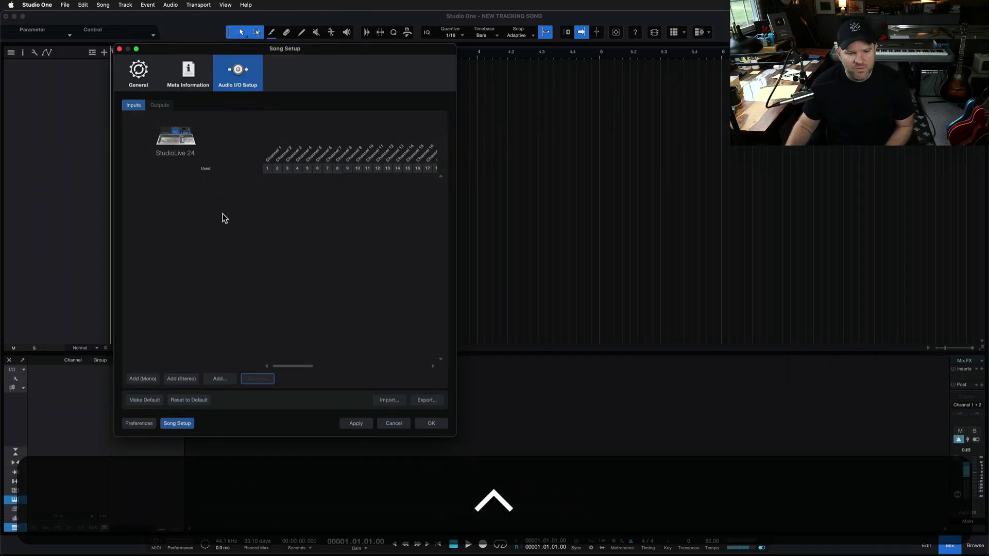
Add 16 mono inputs to the song, Input 1 to Input 16, for hardware channels 1 to 16.
click(152, 380)
click(151, 381)
click(150, 382)
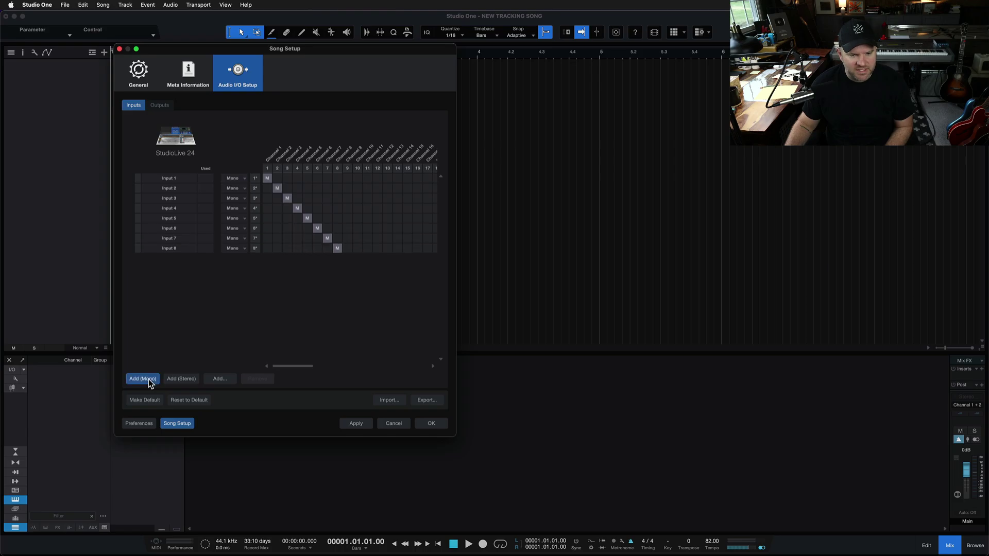
click(149, 384)
click(149, 384)
click(149, 384)
click(148, 380)
click(149, 380)
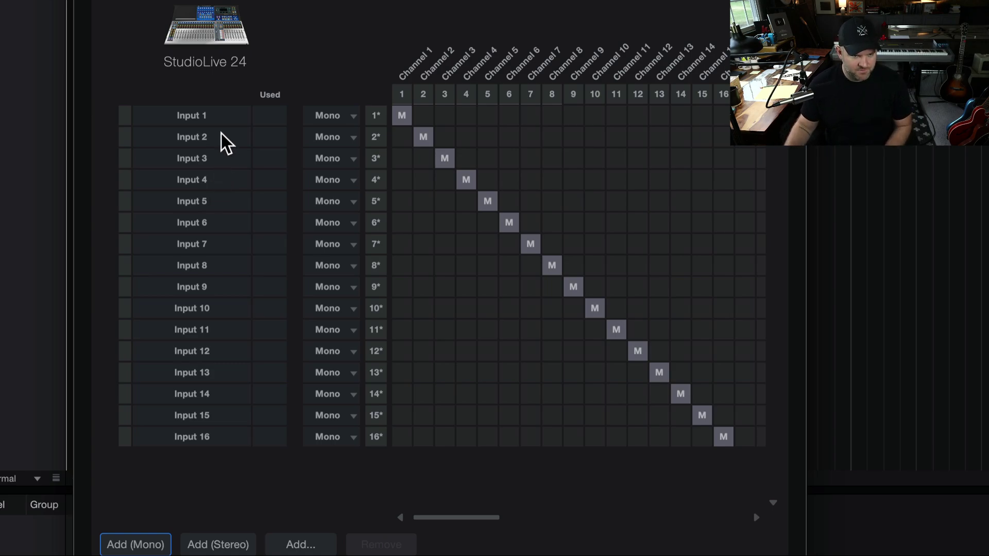
Remove Input 3 through Input 16, keeping only mono Inputs 1 and 2, and accept the song setup.
click(218, 118)
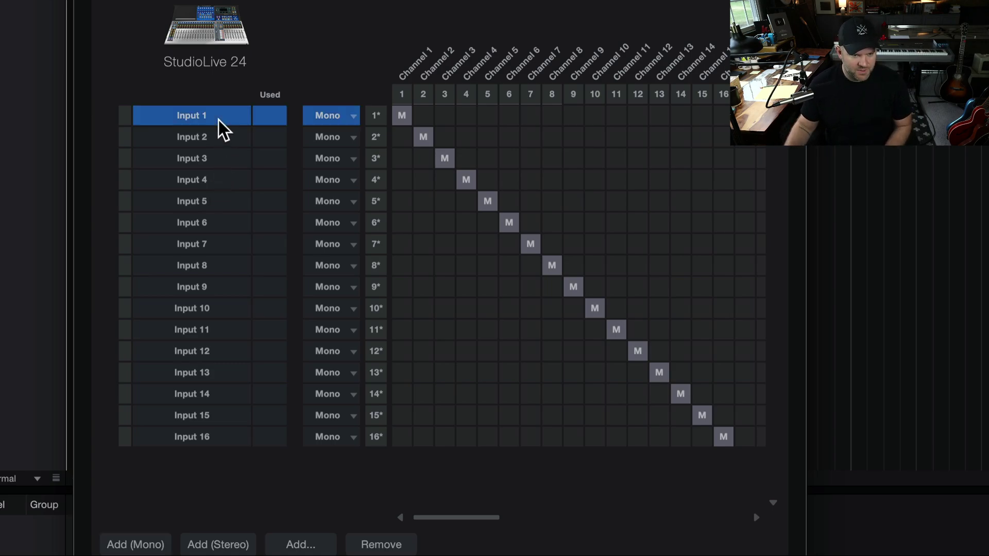
click(216, 435)
shift+click(222, 155)
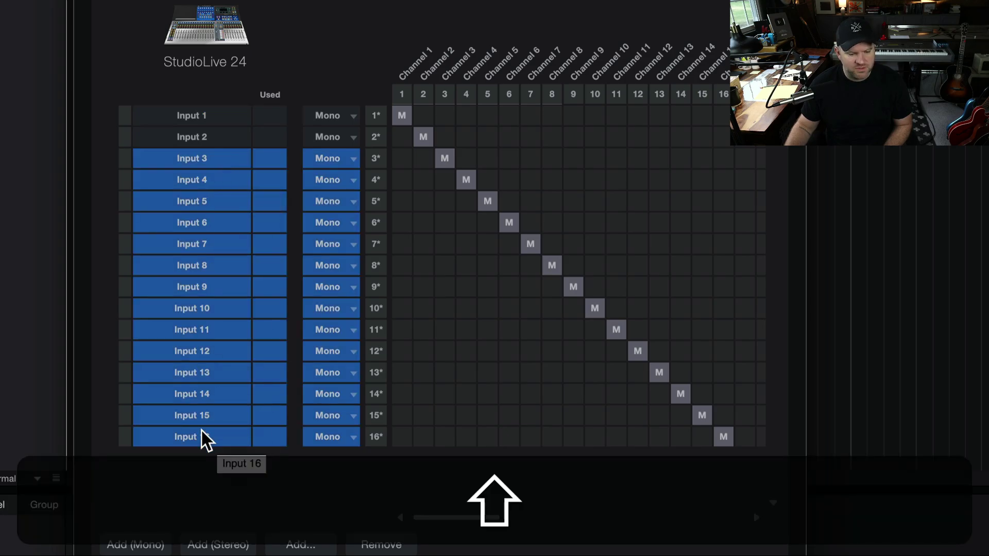
click(374, 541)
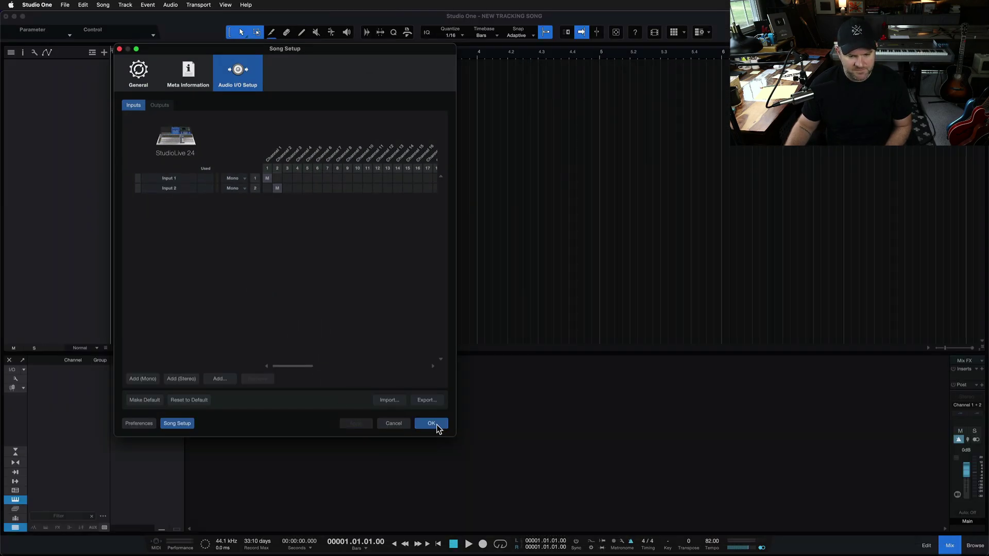
click(431, 424)
Add one mono audio track named Mono, with Input 1 as its source and Main as its output.
key(t)
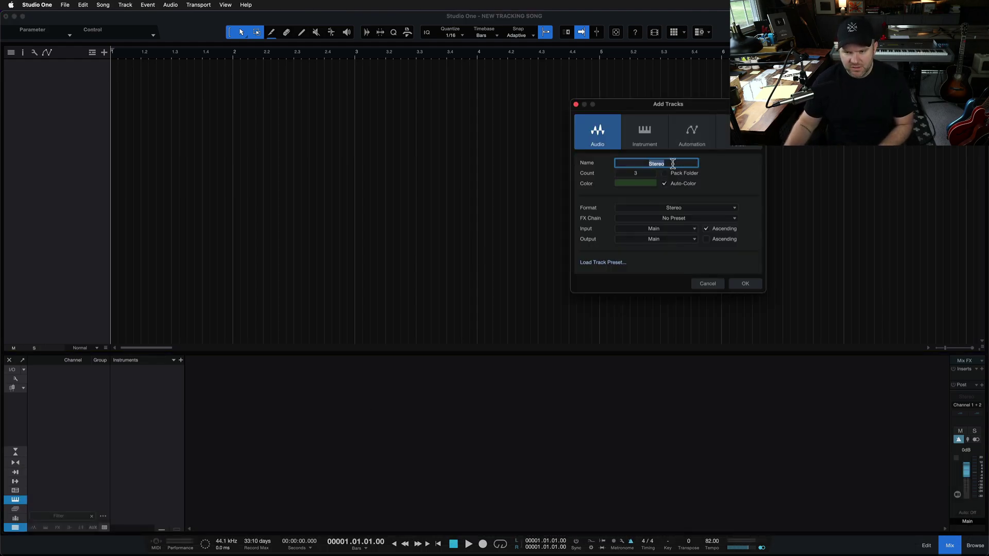
text(Mono)
key(Tab)
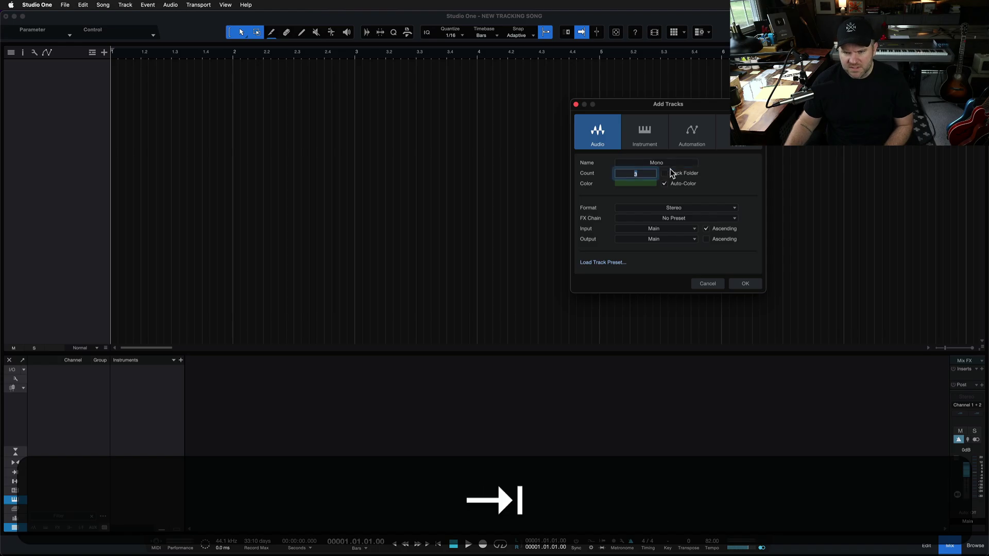
text(1)
key(Tab)
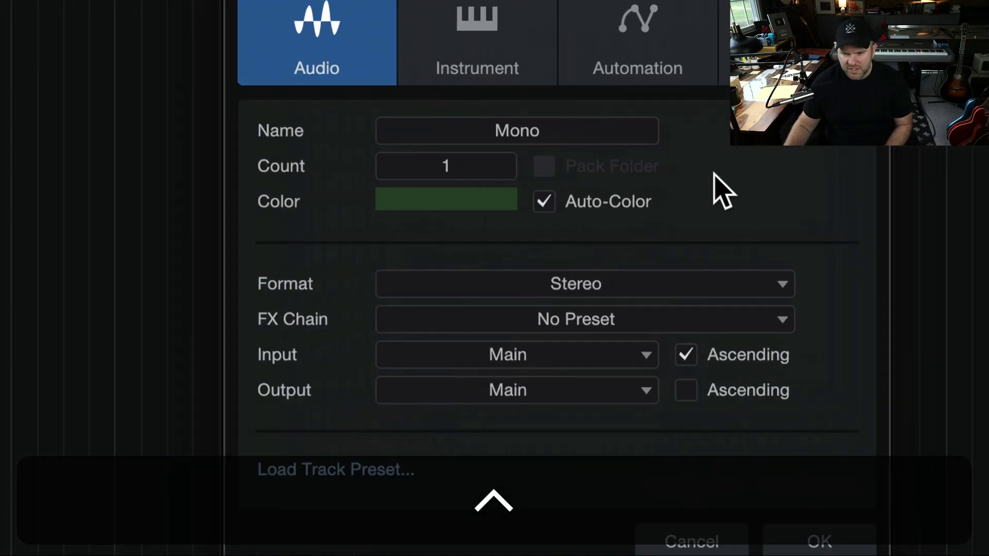
click(682, 209)
click(667, 214)
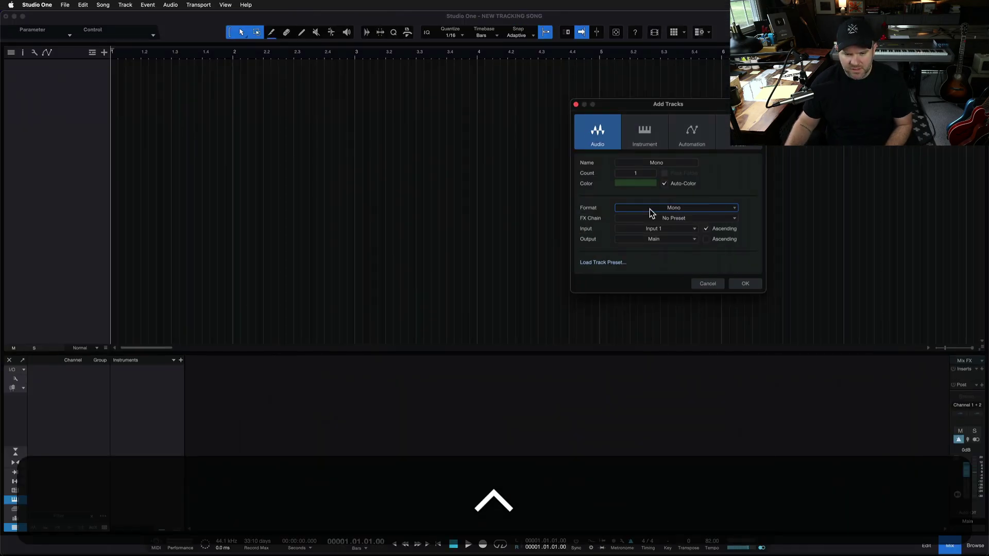
click(745, 283)
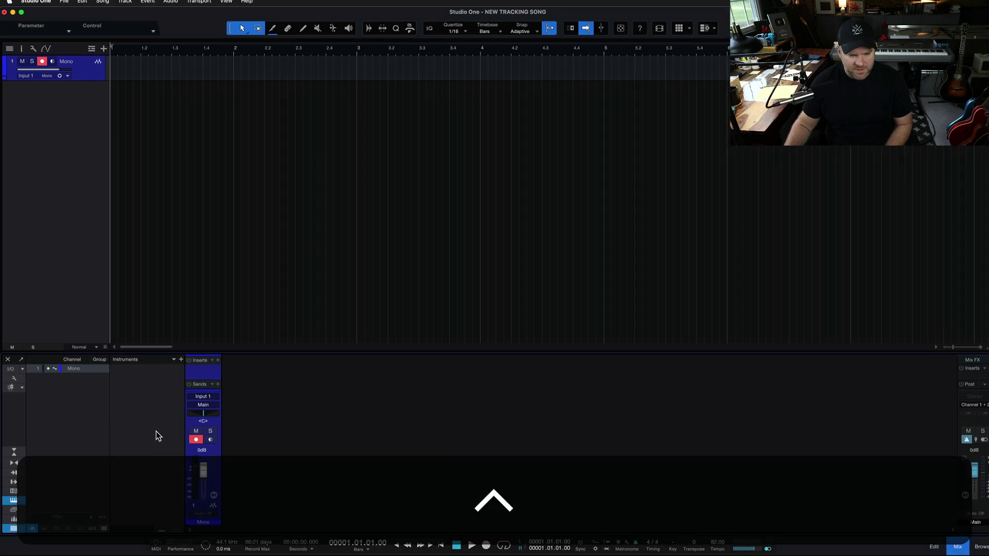
Examine the input sources available to the Mono track's mixer channel, keeping Input 1 assigned.
click(336, 296)
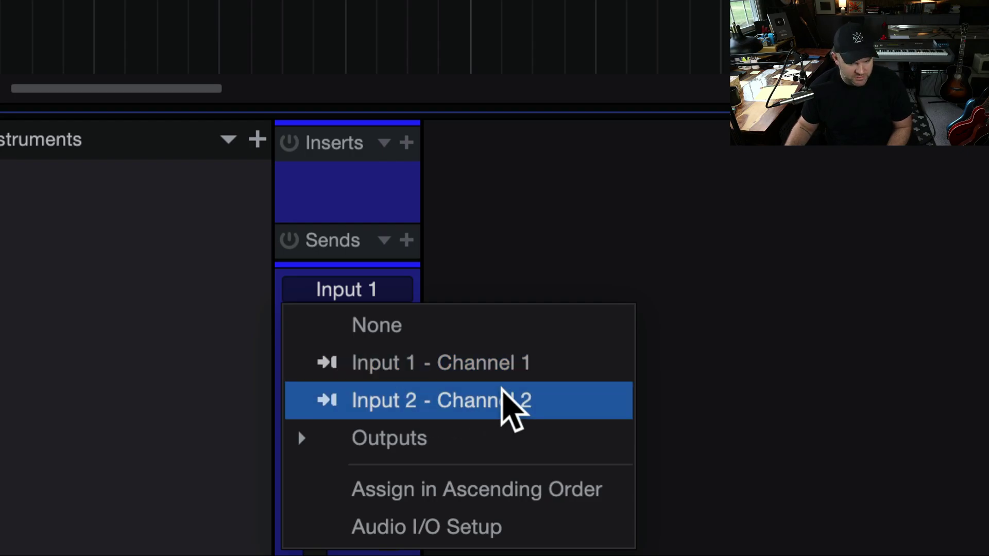
click(475, 265)
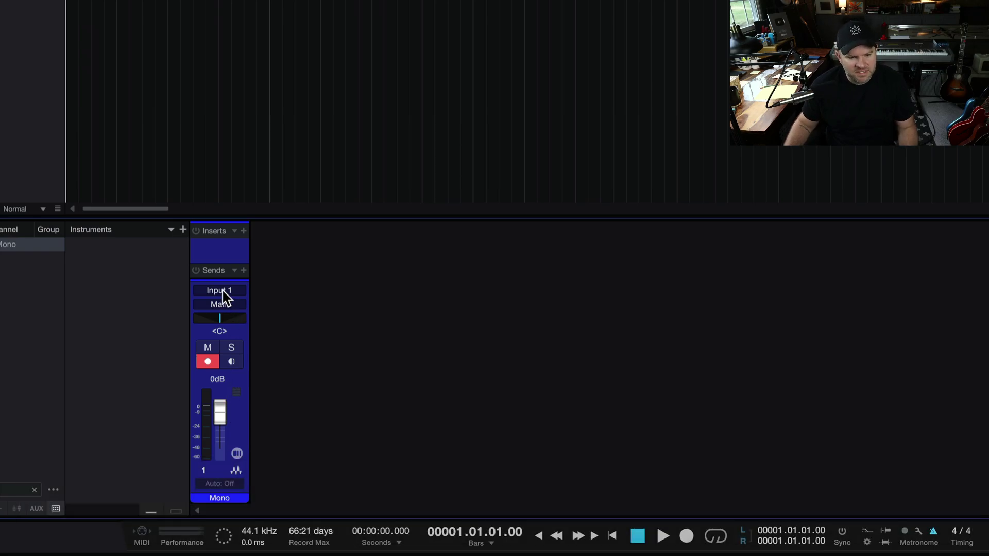
click(214, 291)
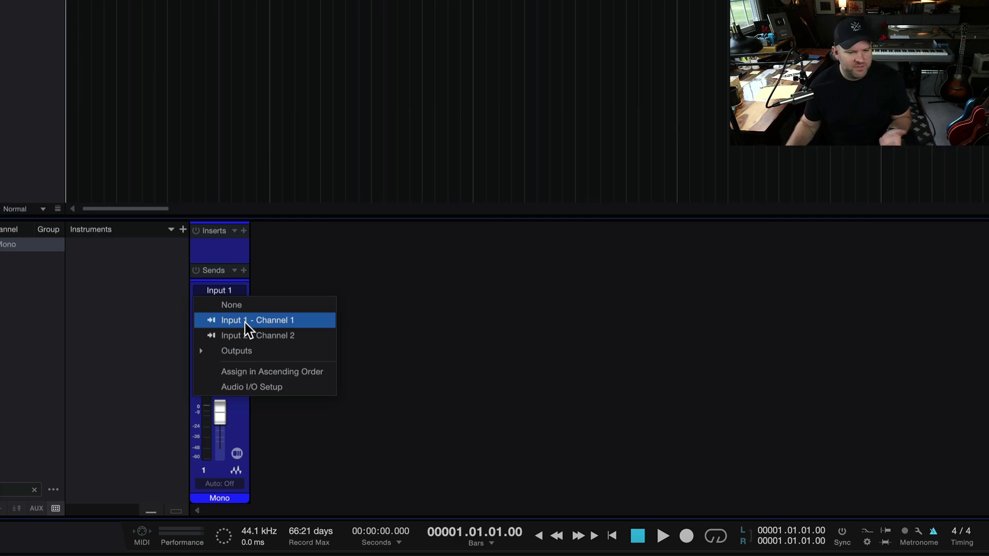
click(358, 265)
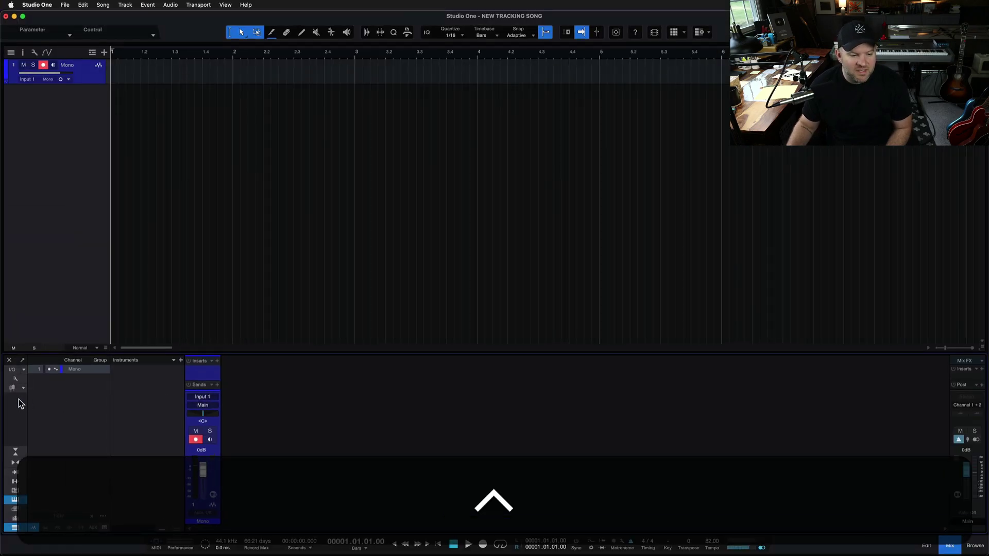
Open the song's audio I/O setup and select Input 1 in the list of inputs.
click(9, 376)
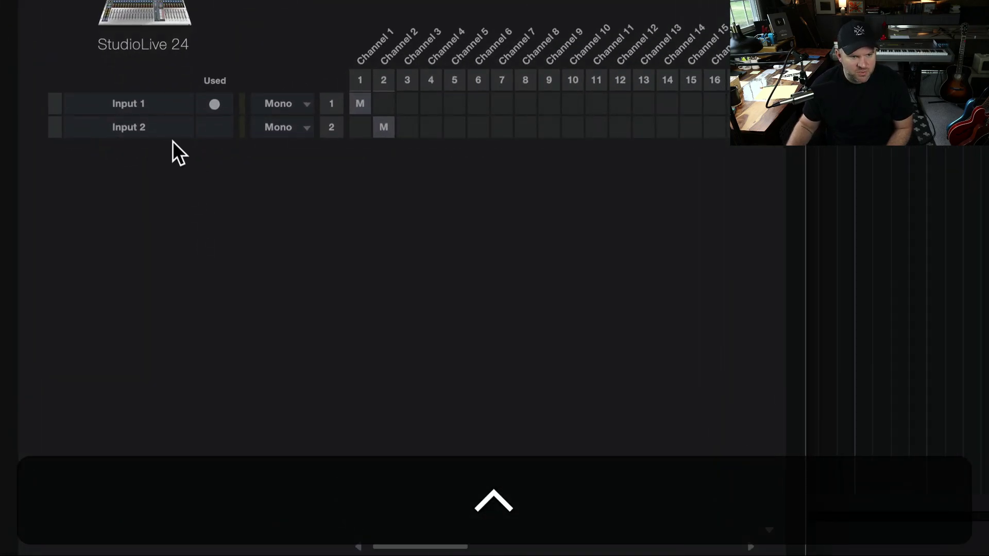
click(116, 103)
click(122, 127)
click(136, 109)
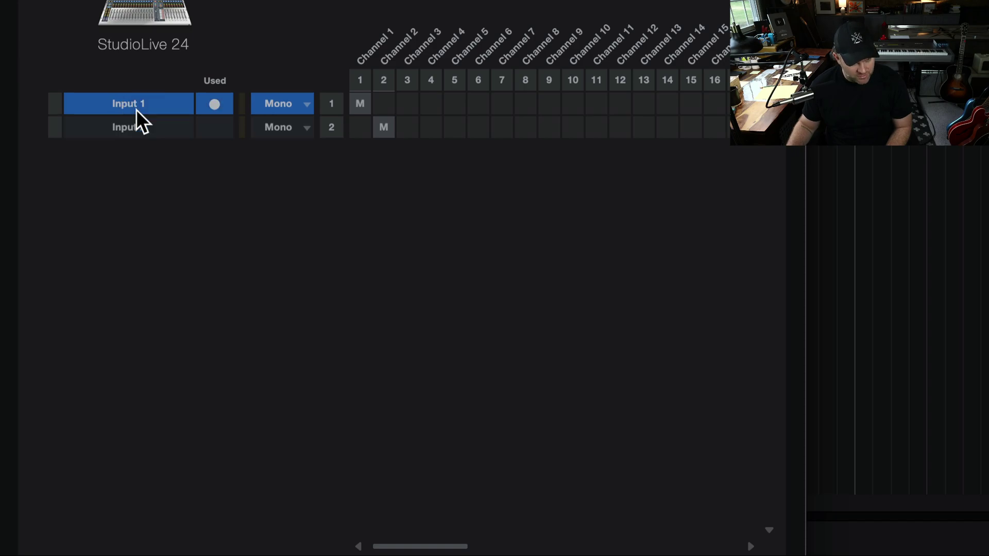
Try routing Input 1 to different hardware channels, such as 8, 5 and 3, and return it to channel 1.
click(455, 105)
click(547, 106)
click(670, 106)
click(526, 105)
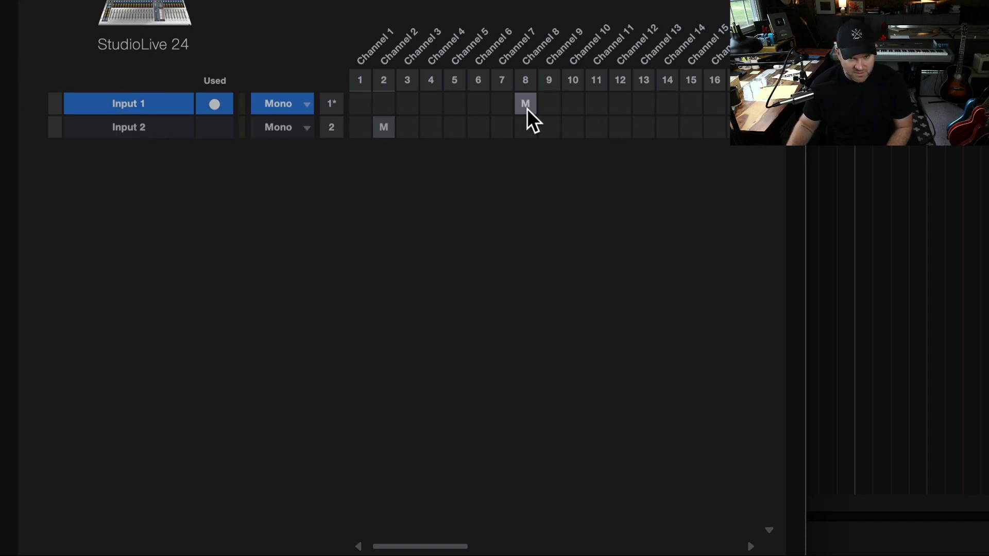
click(363, 101)
click(384, 102)
click(407, 103)
click(453, 103)
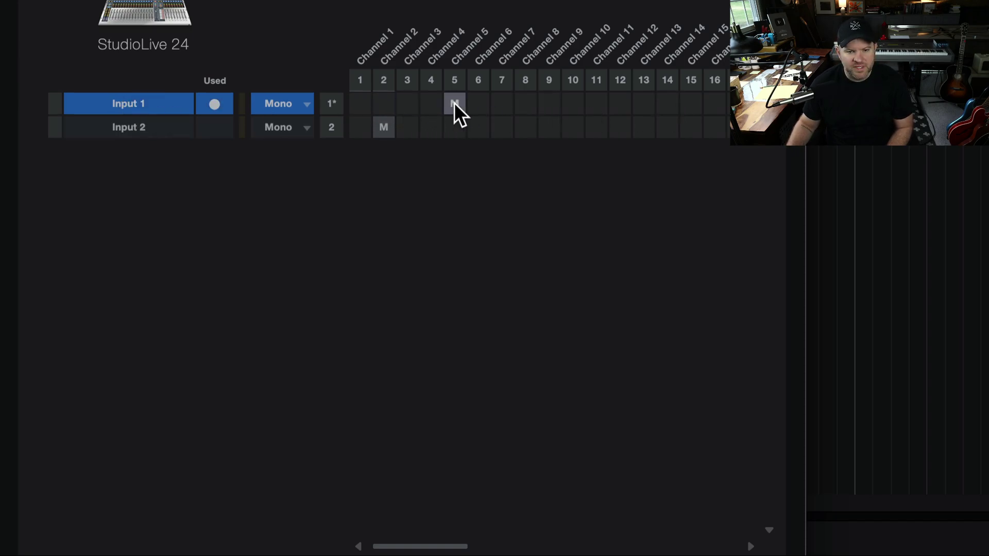
click(432, 103)
click(367, 103)
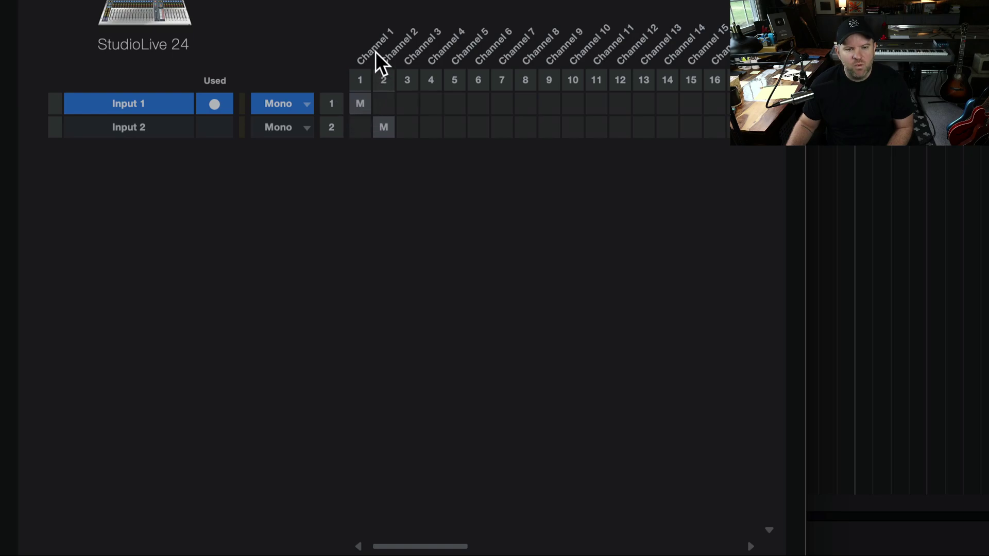
double_click(137, 105)
key(Escape)
click(407, 104)
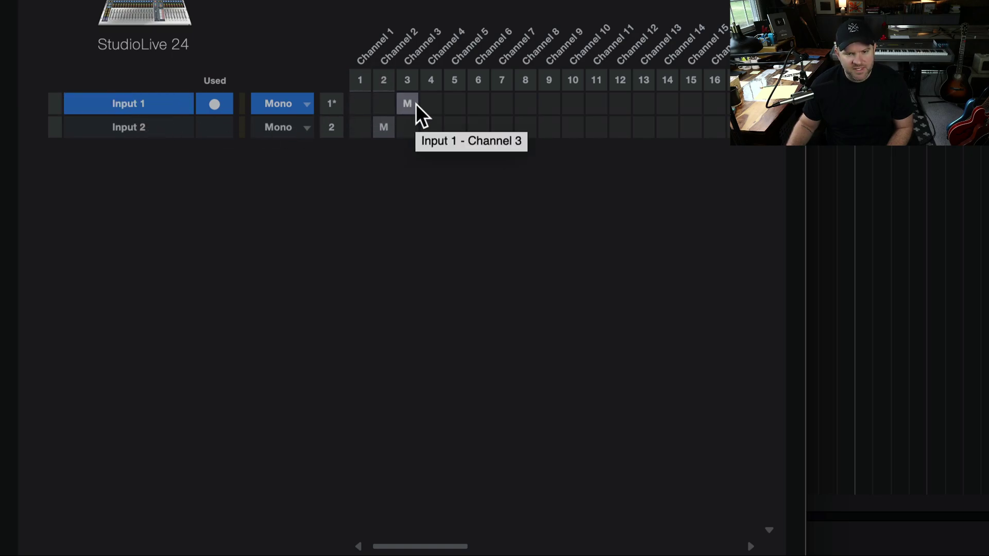
click(455, 104)
click(361, 103)
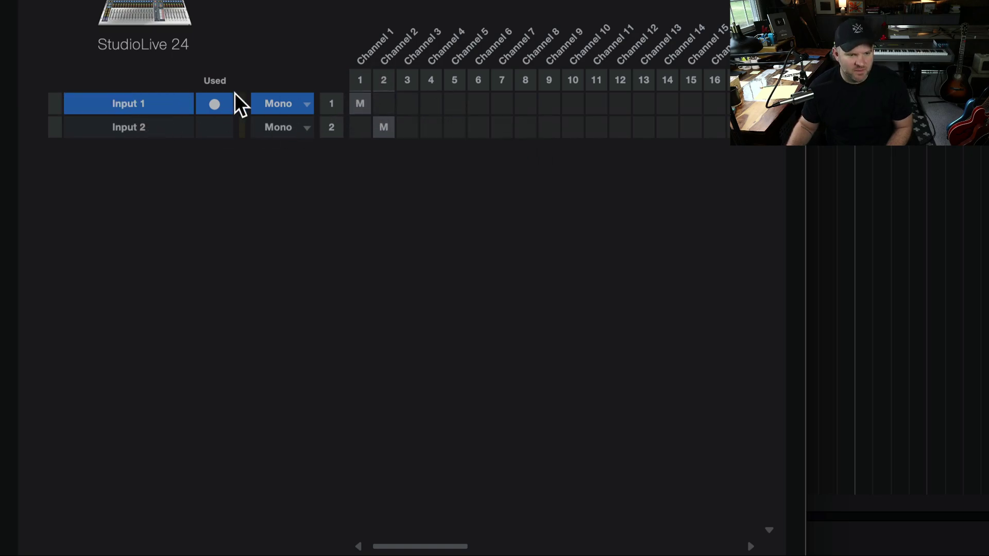
Rename Input 1 as VOCAL MIC.
double_click(142, 103)
text(VOCAL MIC)
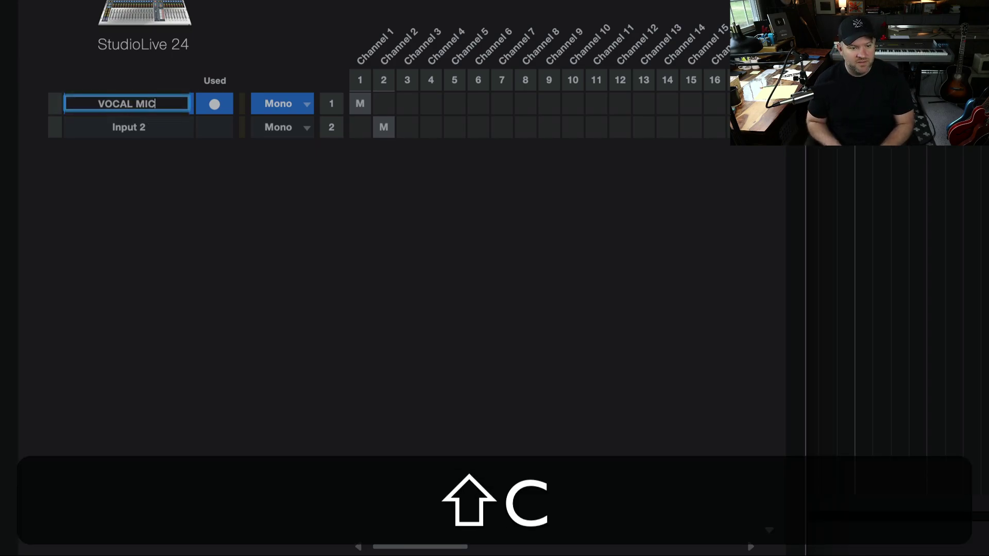
key(shift+Return)
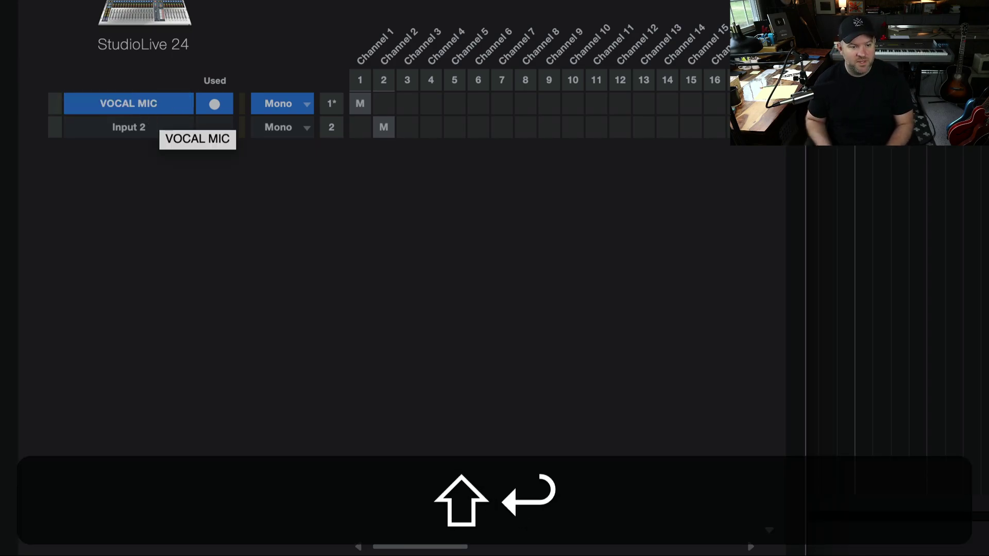
Route VOCAL MIC to hardware channel 3, accept the song setup, and check the Mono track's input choices.
click(410, 103)
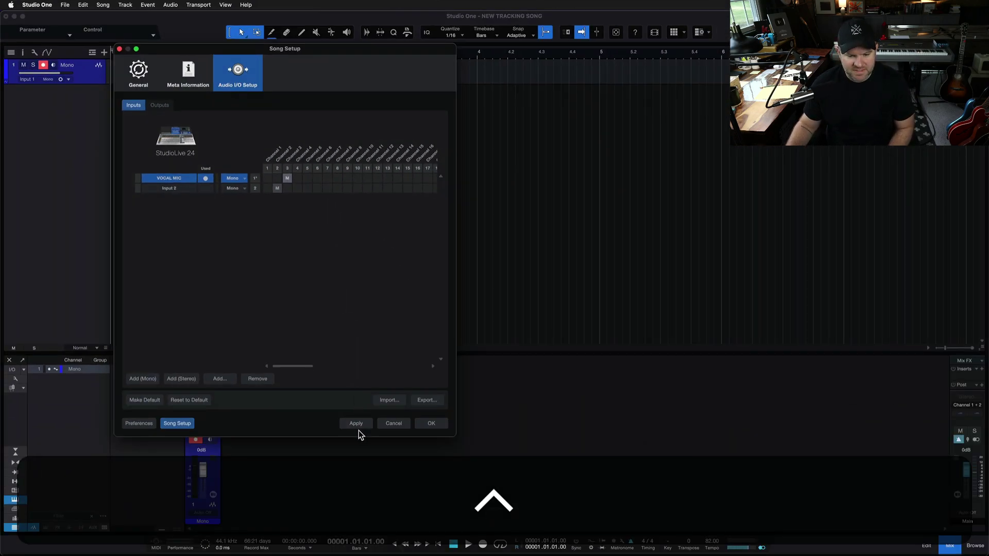
click(360, 426)
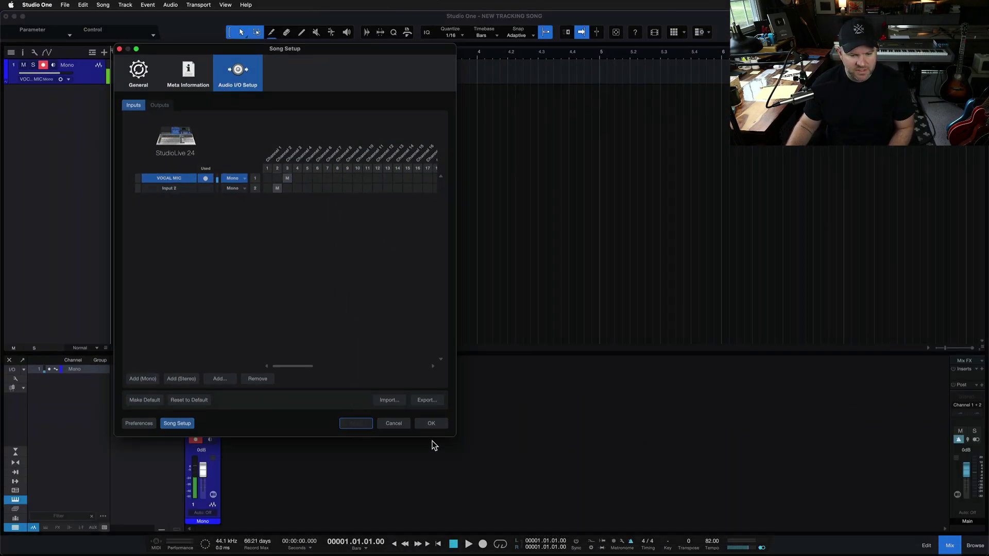
click(431, 425)
click(204, 397)
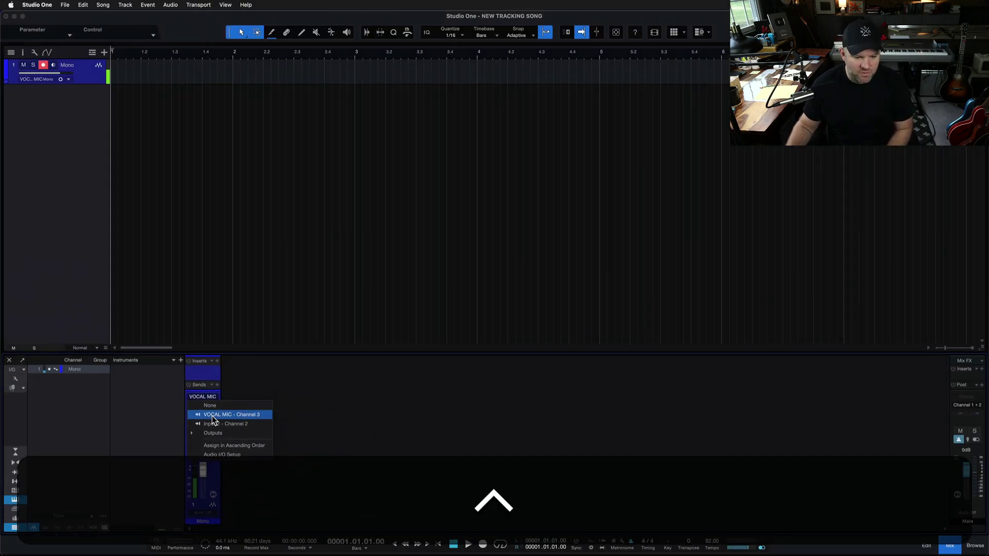
click(435, 432)
Reopen the audio I/O setup and route the VOCAL MIC input to hardware channel 1.
click(26, 370)
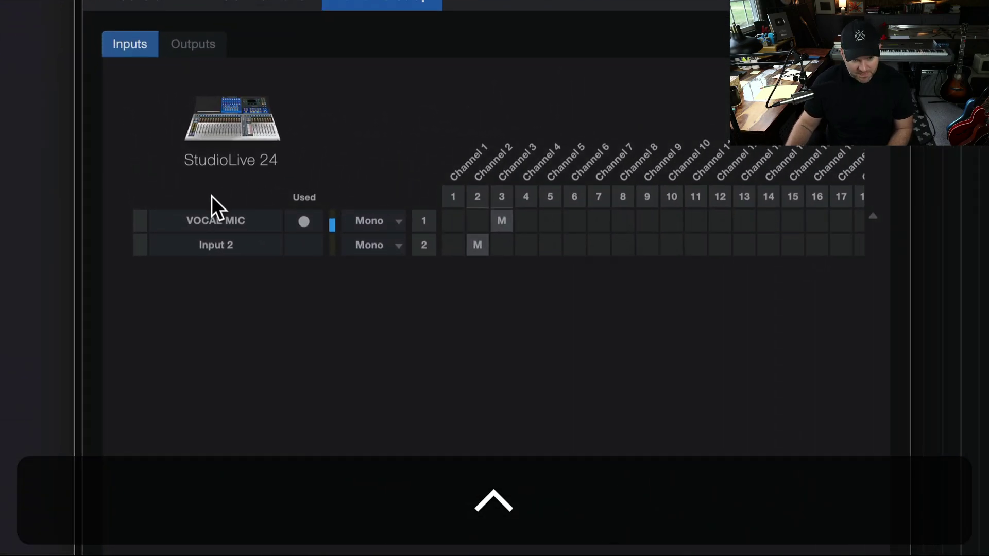
click(230, 221)
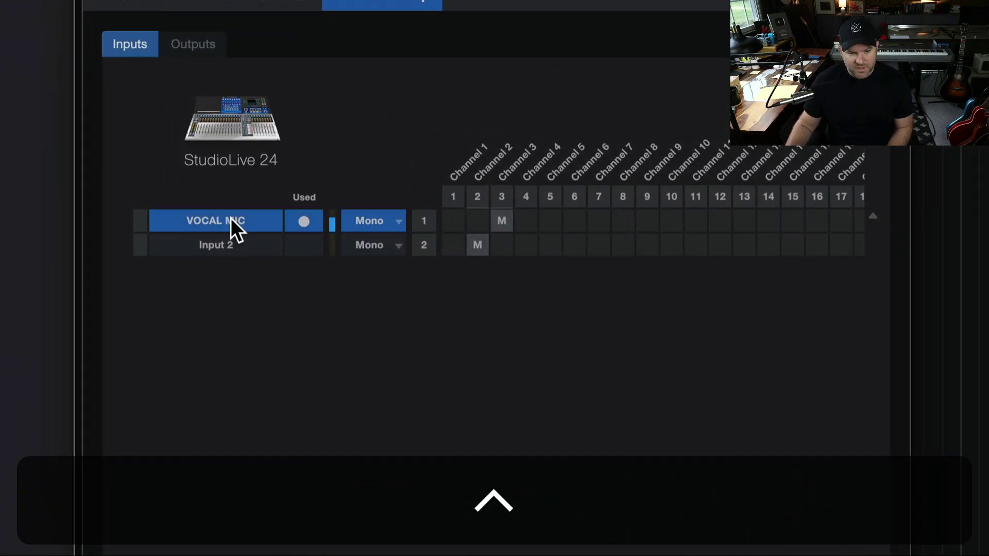
click(463, 220)
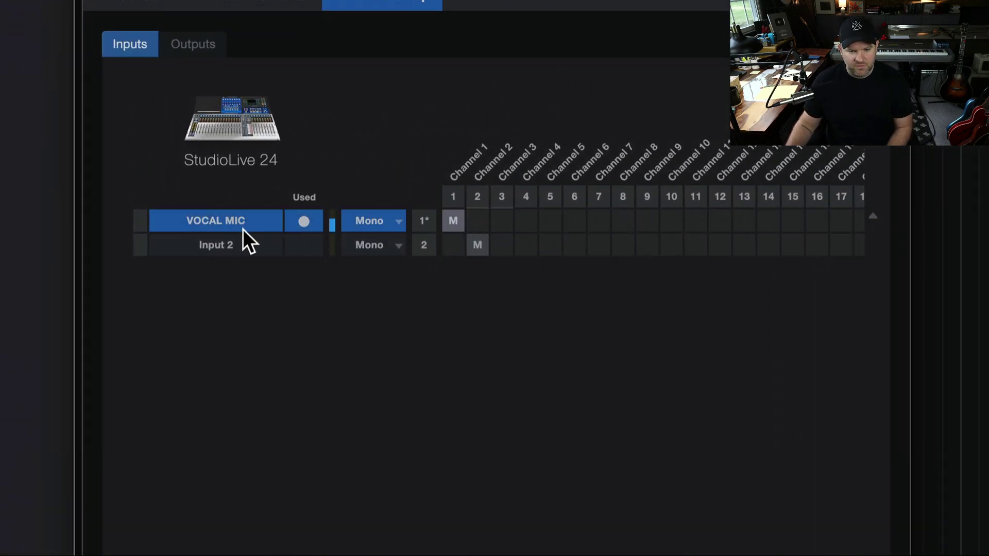
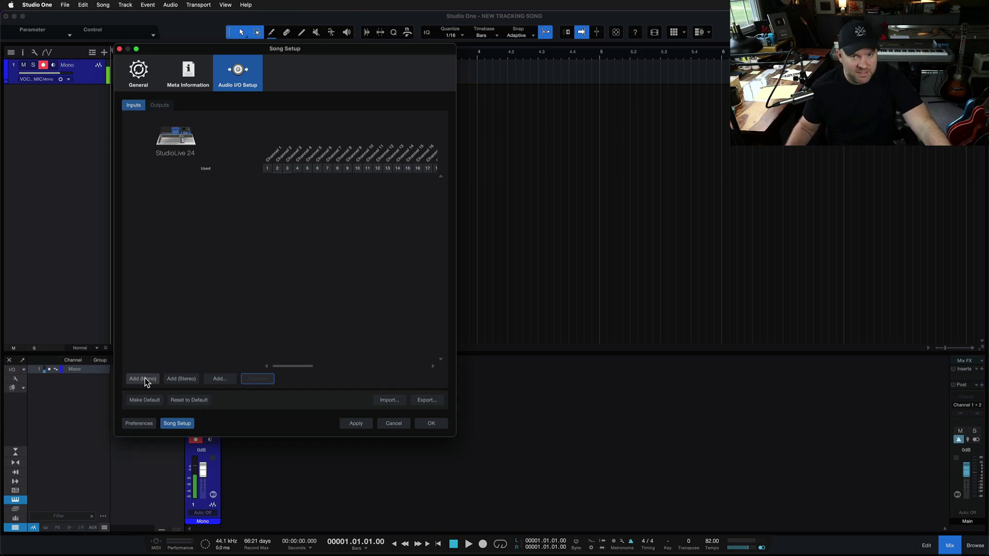
Add 16 mono inputs, Input 1 to Input 16, on hardware channels 1 to 16 and accept the song setup.
click(144, 379)
click(144, 379)
click(144, 379)
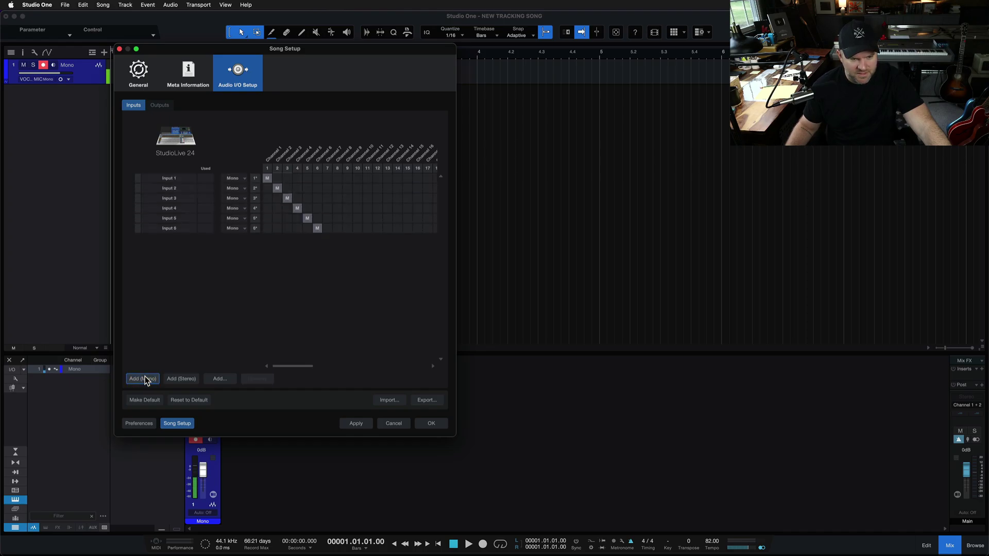
click(145, 378)
click(144, 379)
click(144, 379)
click(145, 379)
click(144, 379)
click(144, 379)
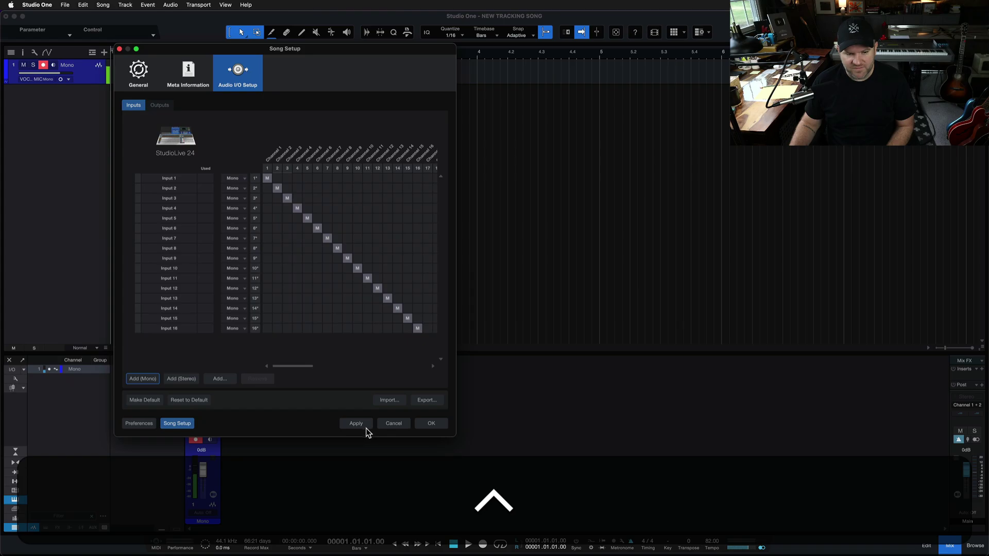
click(372, 425)
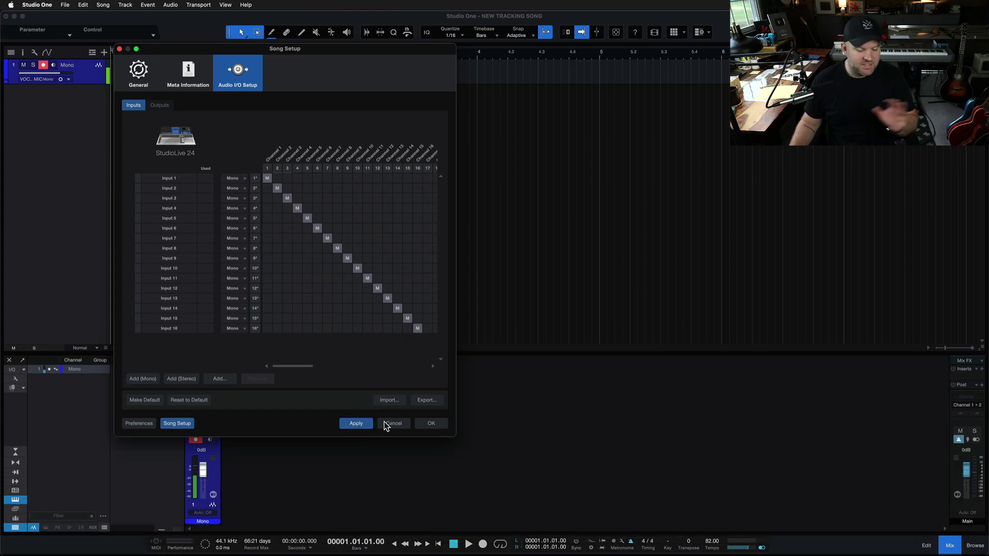
click(430, 424)
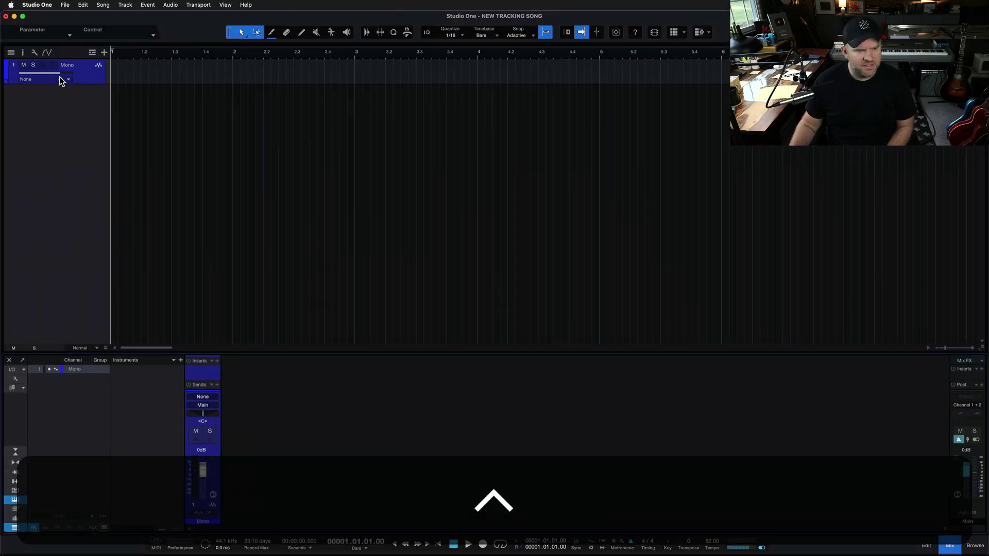
Switch the Mono track to stereo format and check the input sources available to its channel.
click(58, 79)
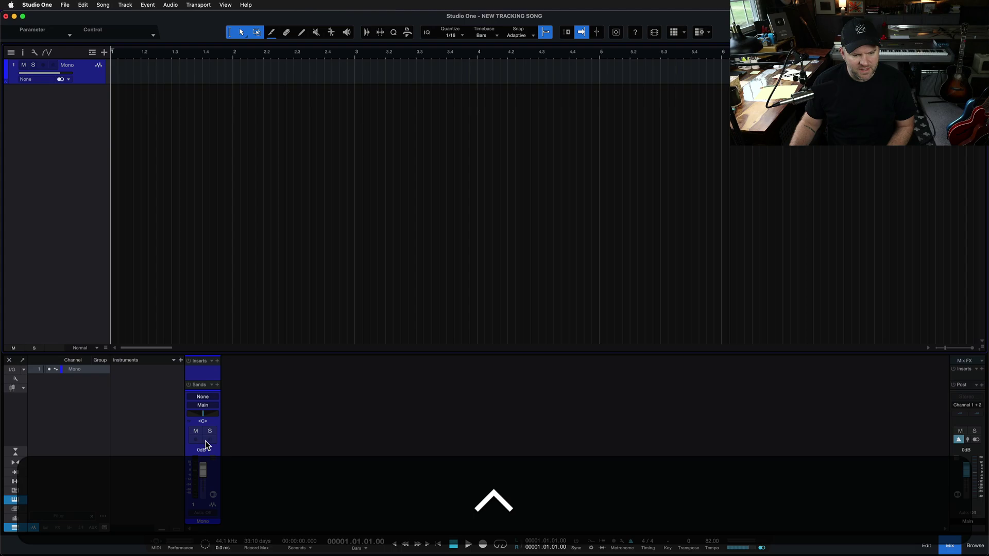
click(203, 399)
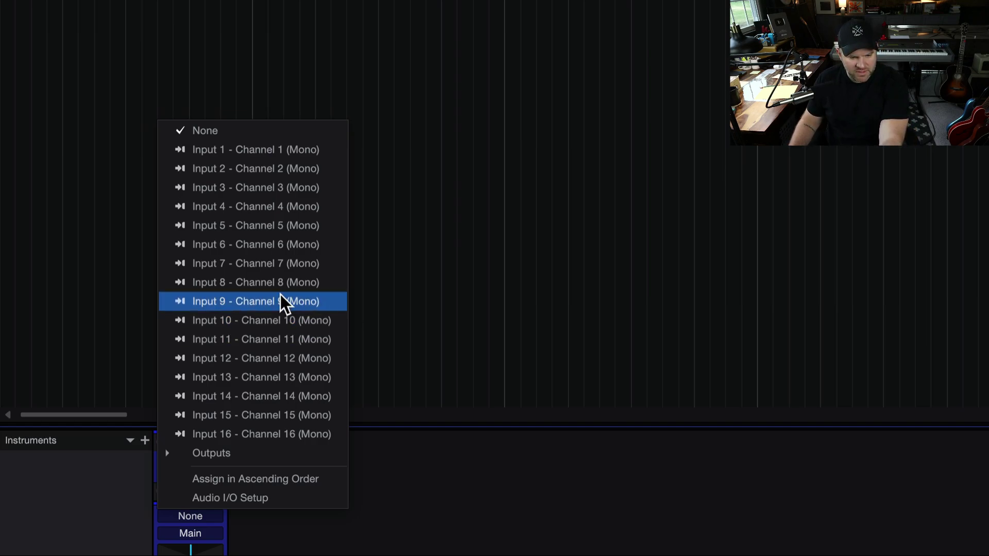
click(351, 471)
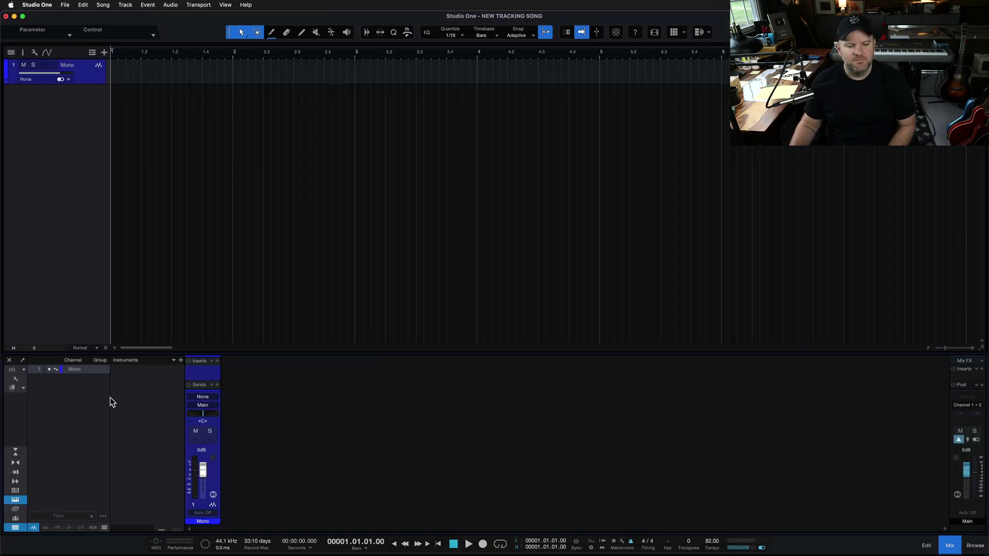
Reopen the audio I/O setup and add three stereo inputs below the 16 mono inputs.
click(11, 371)
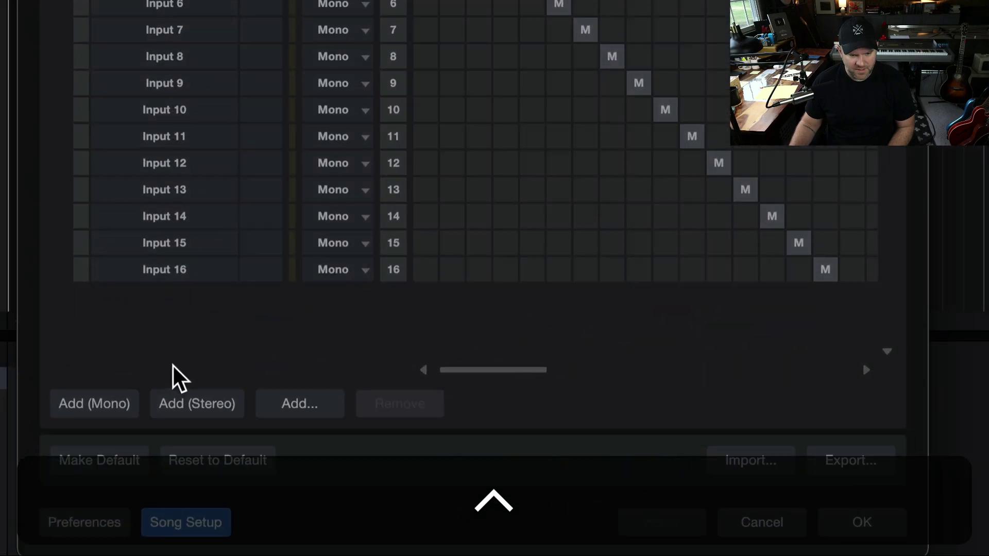
click(179, 379)
click(196, 407)
click(196, 407)
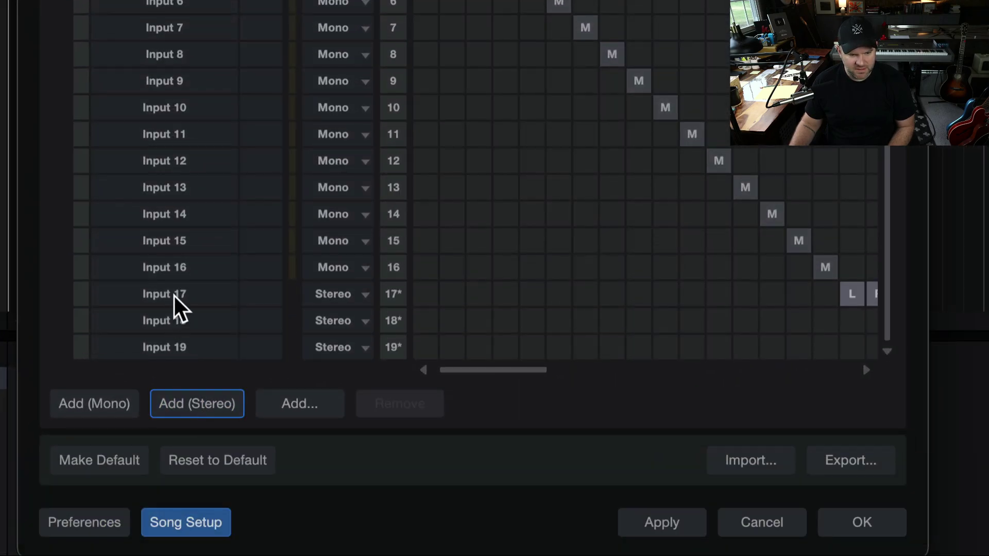
click(205, 301)
click(175, 352)
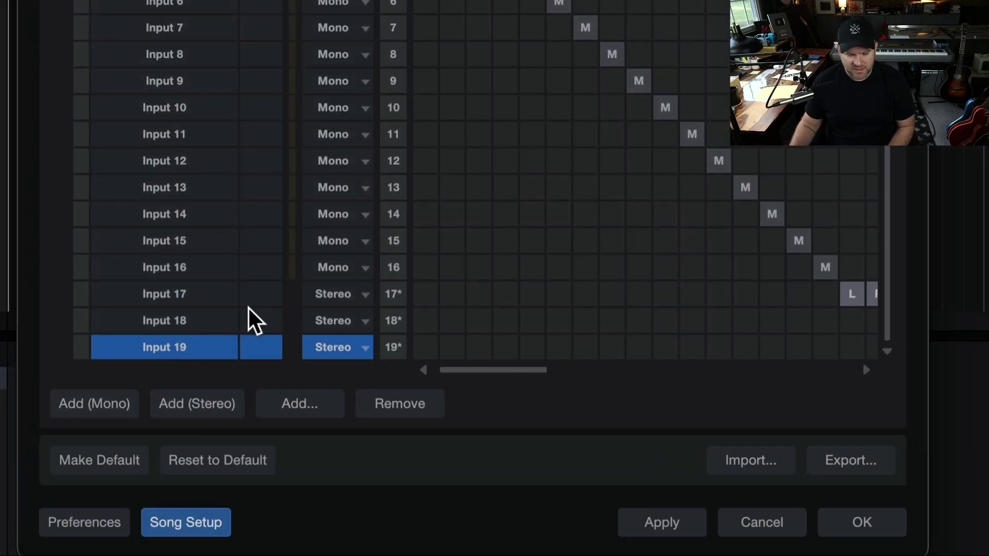
Rename the first new stereo input as Input 9-10 and the second as Input 15-16.
double_click(171, 293)
text(Input)
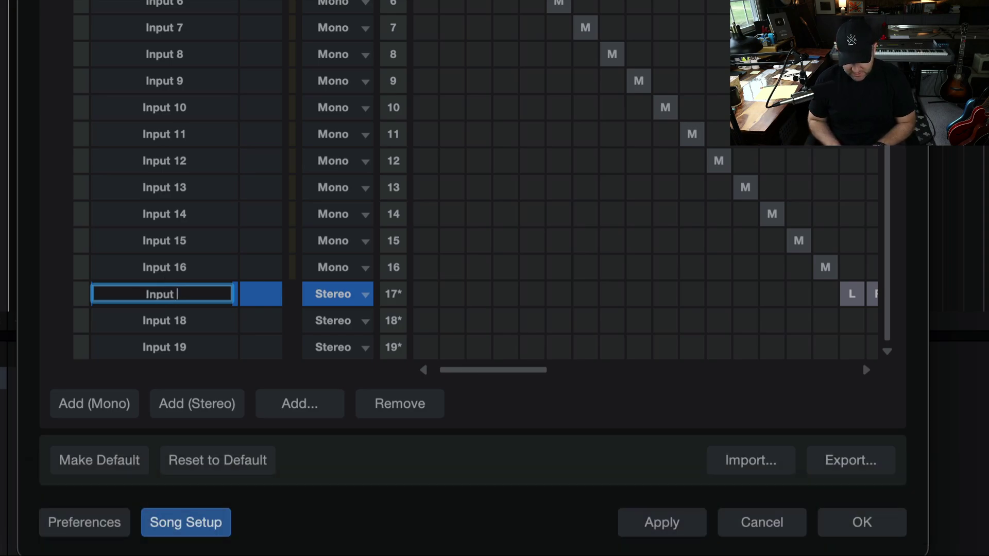
text( 9-10)
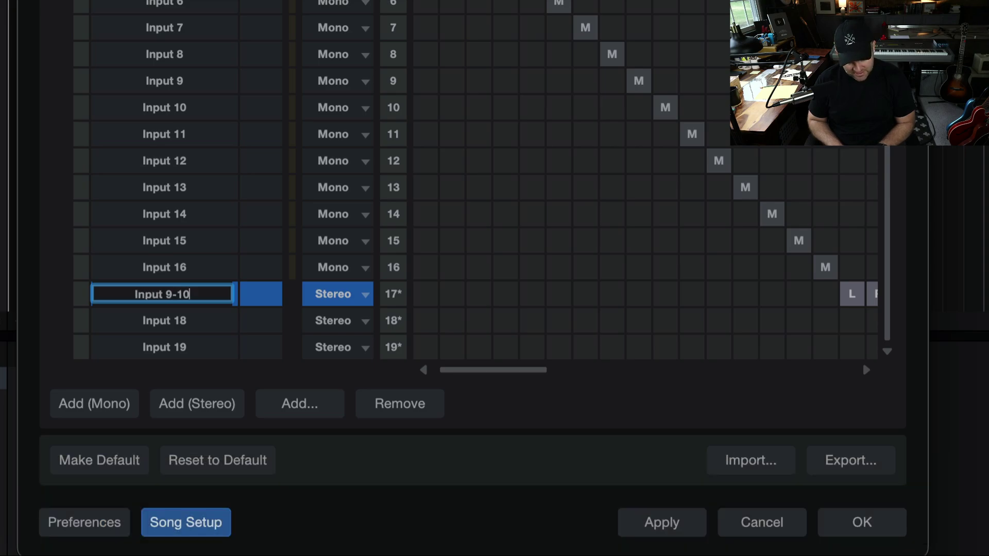
key(Return)
click(169, 321)
double_click(169, 320)
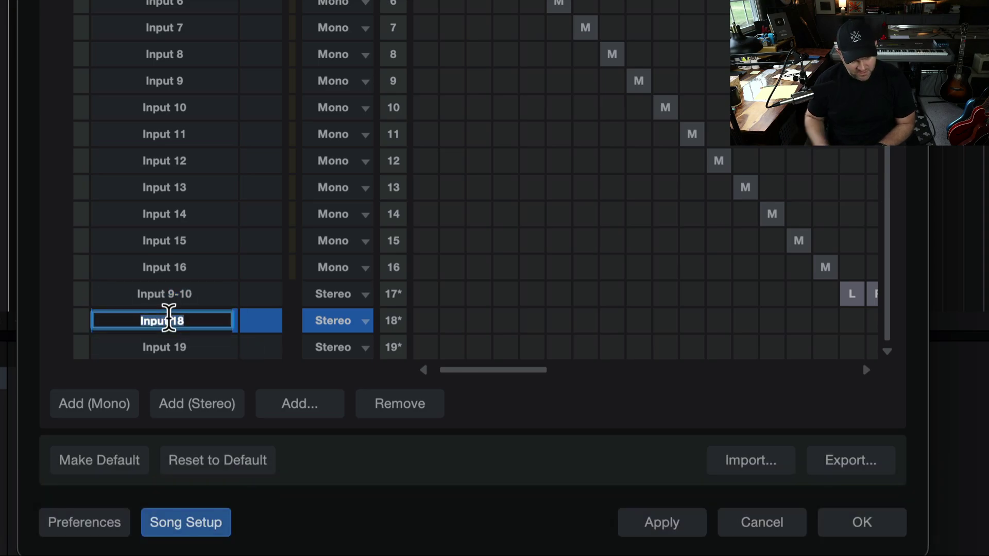
text(Input 15-16)
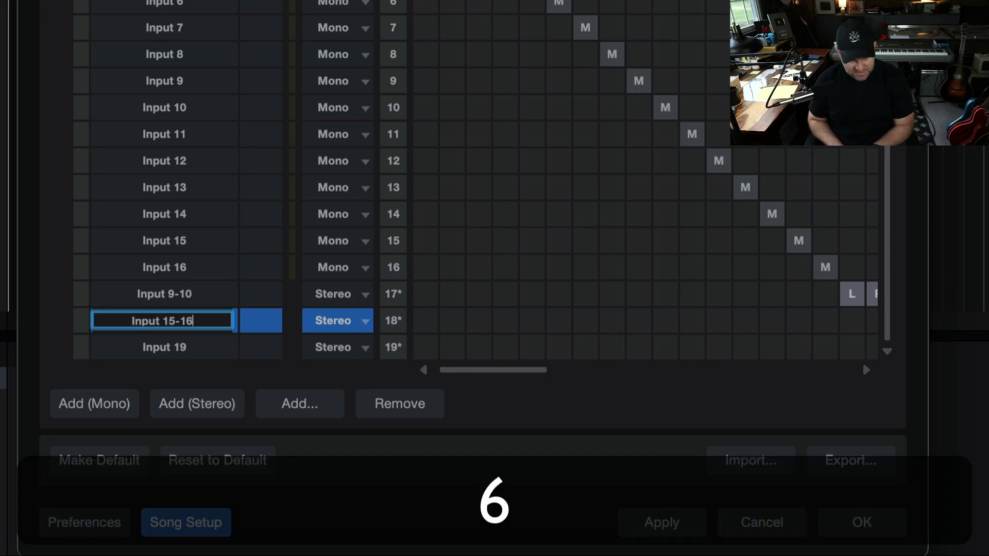
key(Return)
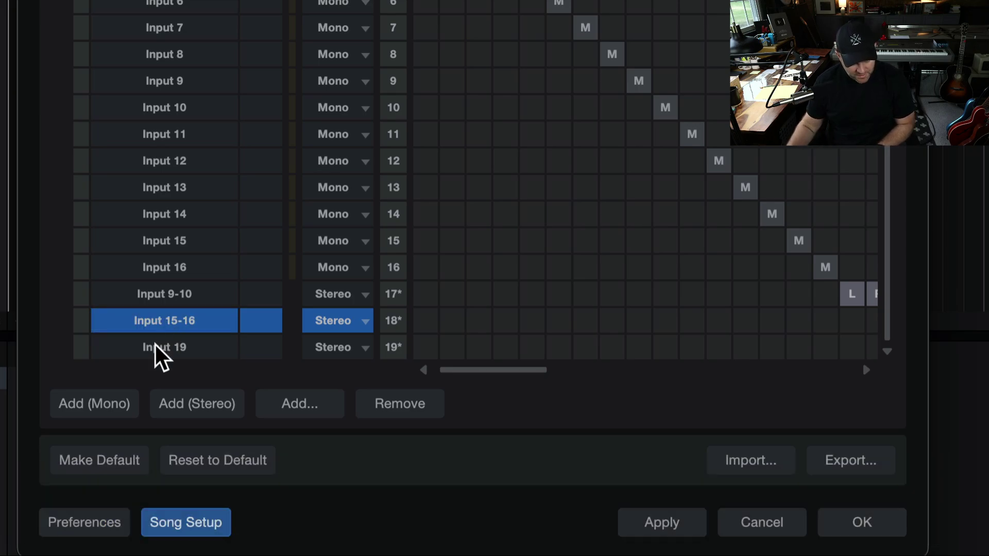
Rename the third new stereo input as Input 11-12 and review the three stereo entries.
double_click(157, 347)
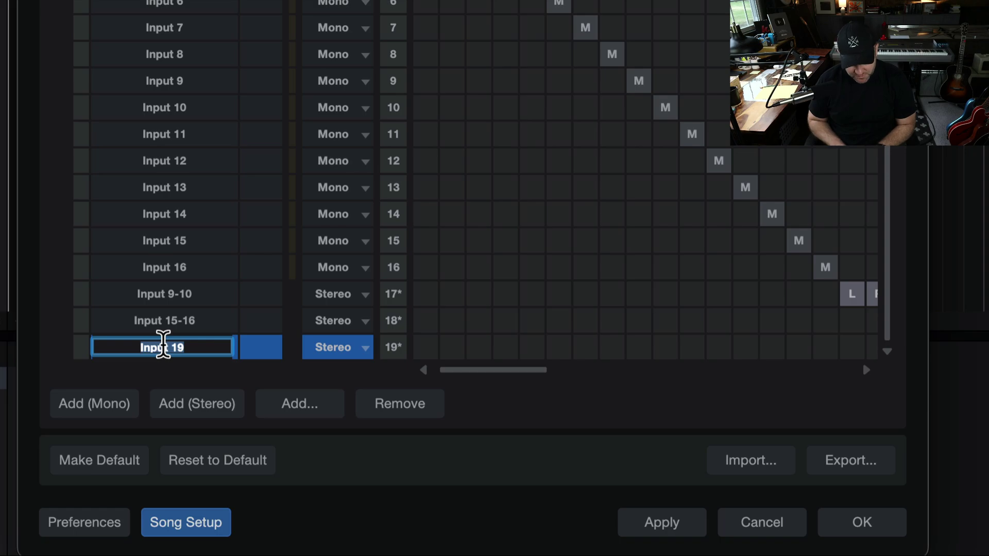
key(shift)
text(Input 1)
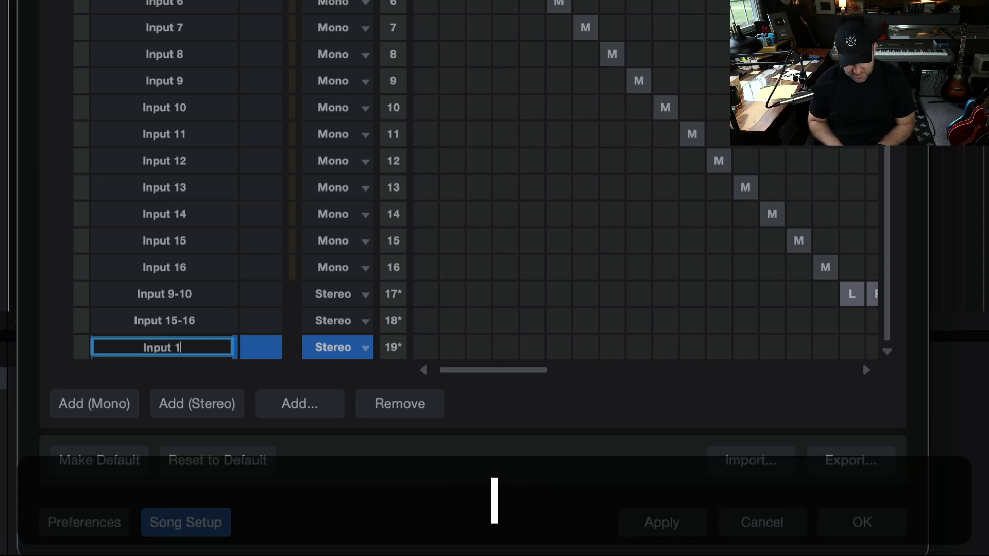
text(1-12)
key(Return)
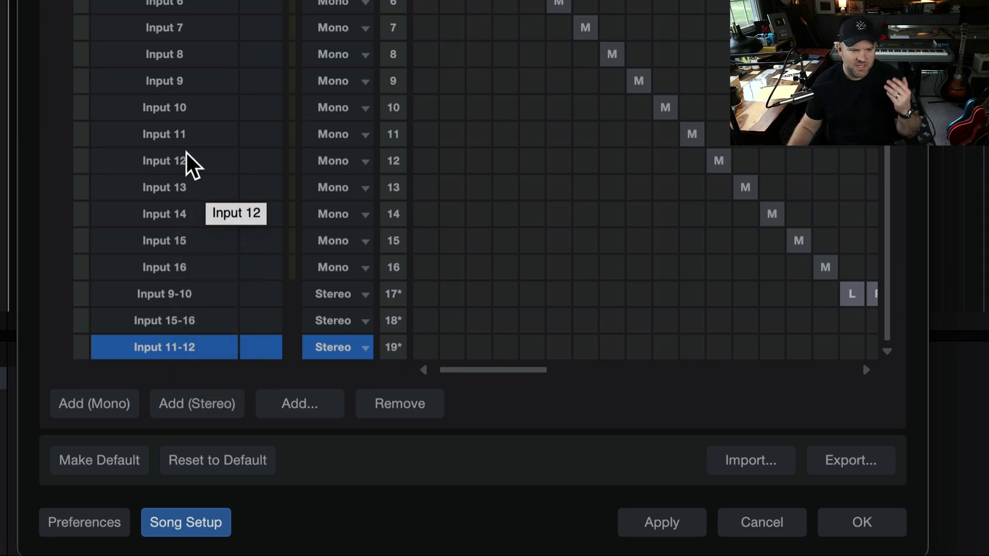
click(171, 299)
click(172, 324)
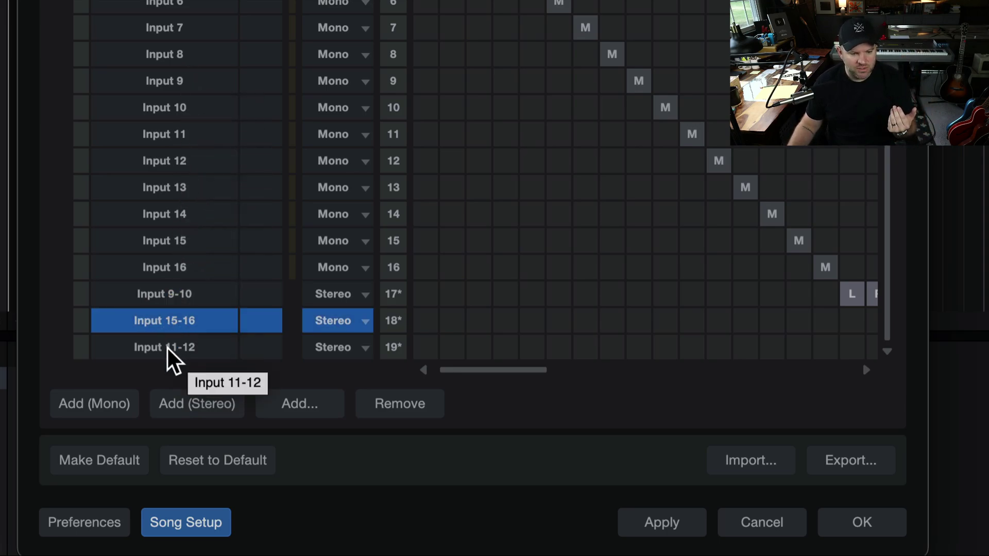
click(171, 356)
Route stereo inputs 9-10, 15-16 and 11-12 to their matching hardware channel pairs, and accept the song setup.
click(183, 301)
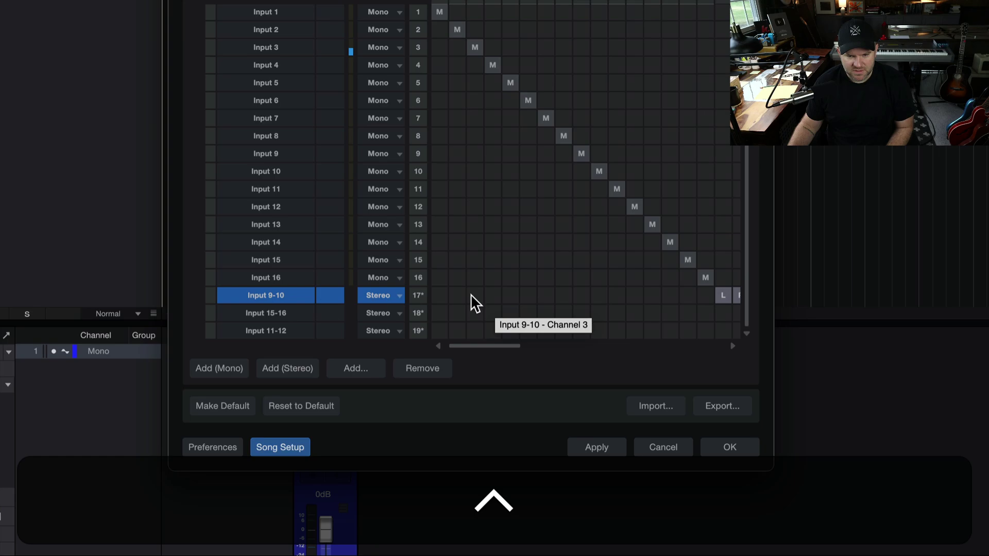
click(469, 297)
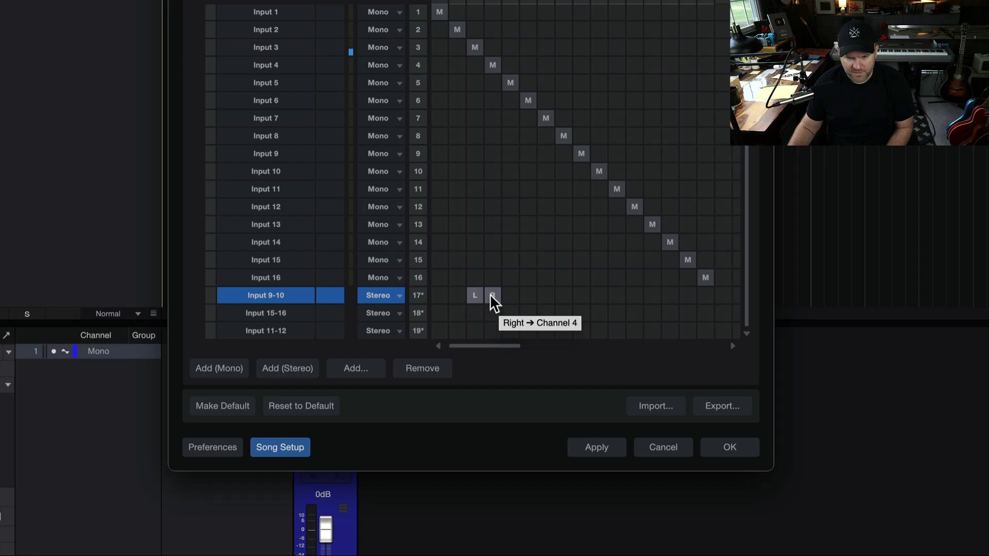
click(588, 296)
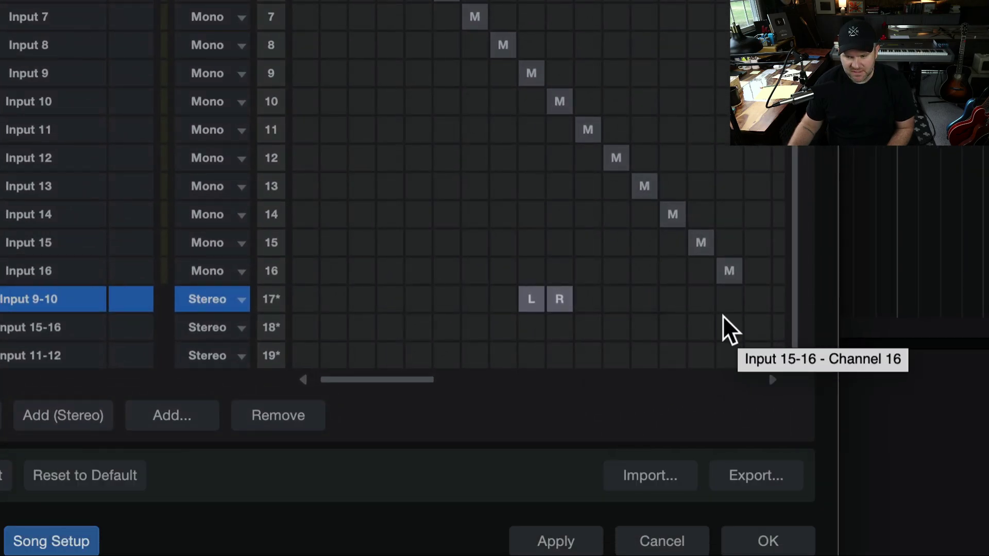
click(700, 322)
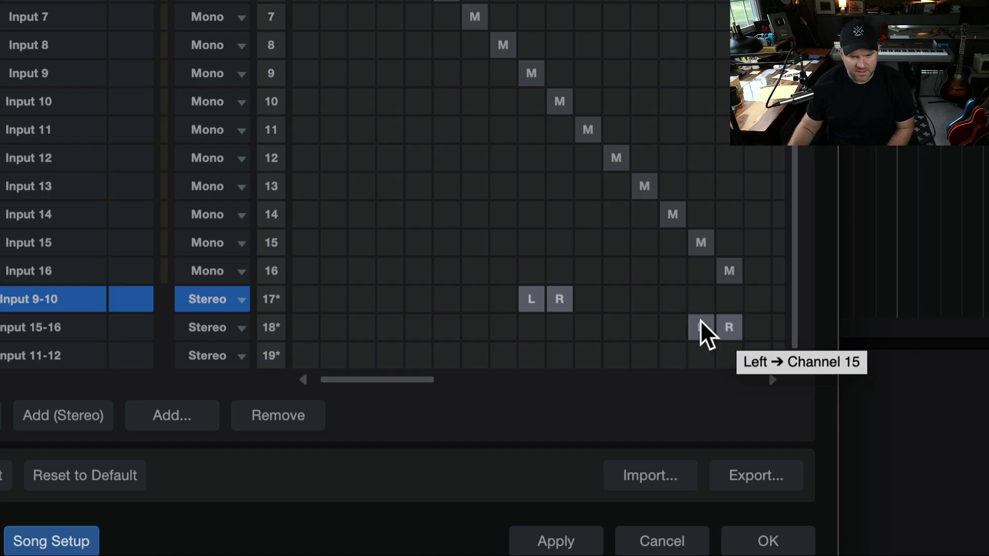
click(591, 351)
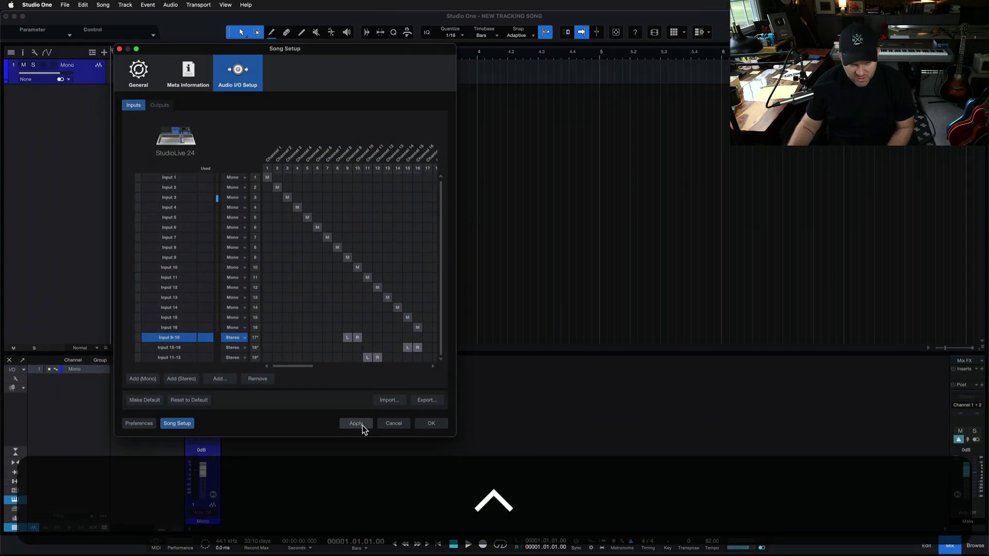
click(556, 541)
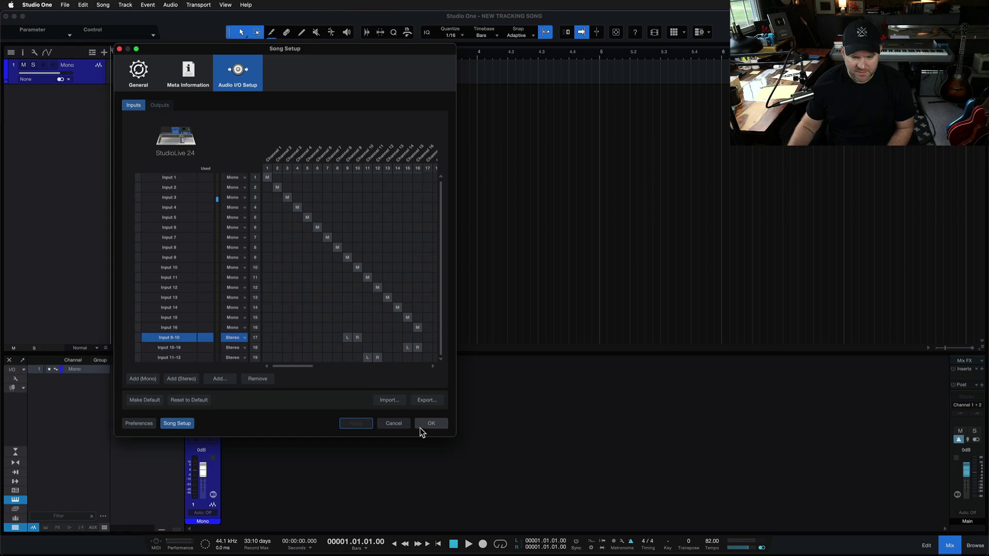
click(431, 424)
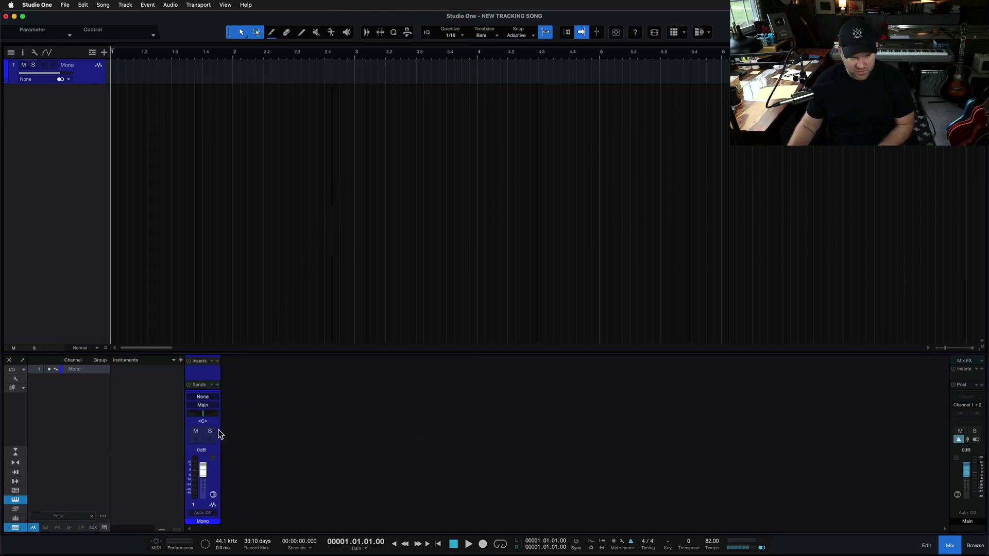
Assign Input 9-10 as the Mono track's source, and remove the track from the song.
click(202, 397)
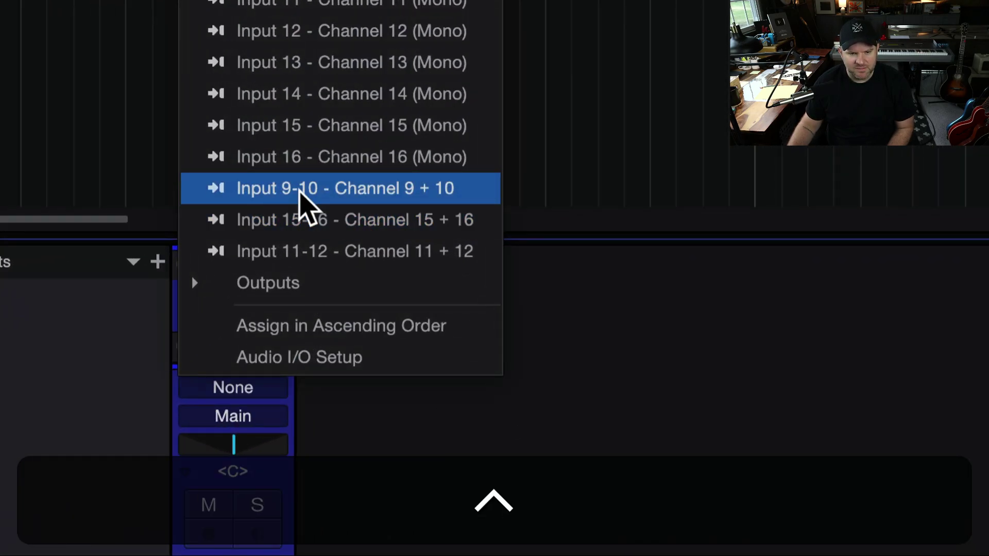
click(342, 191)
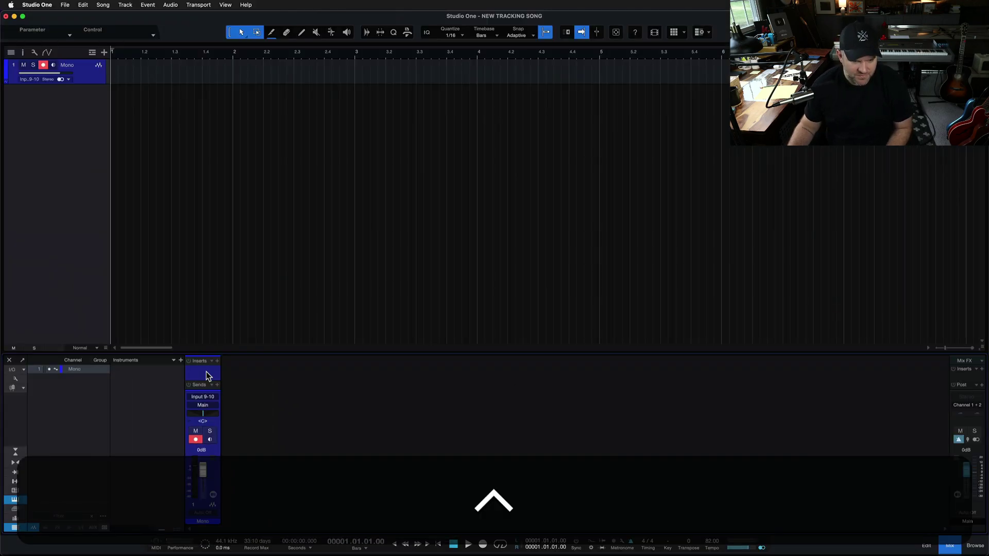
key(shift+t)
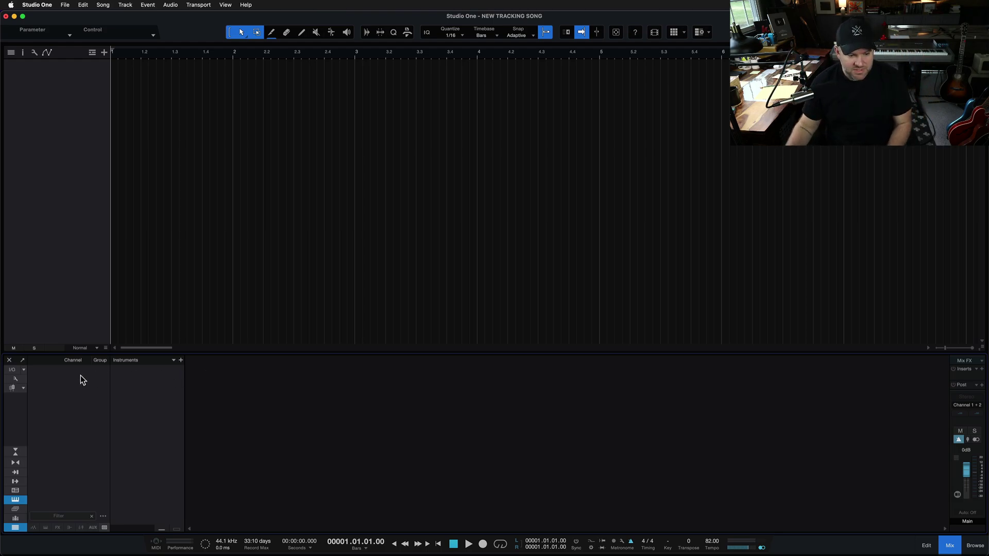
Examine the Main and Click output routing and the input routing in the audio I/O setup, and close it.
click(15, 371)
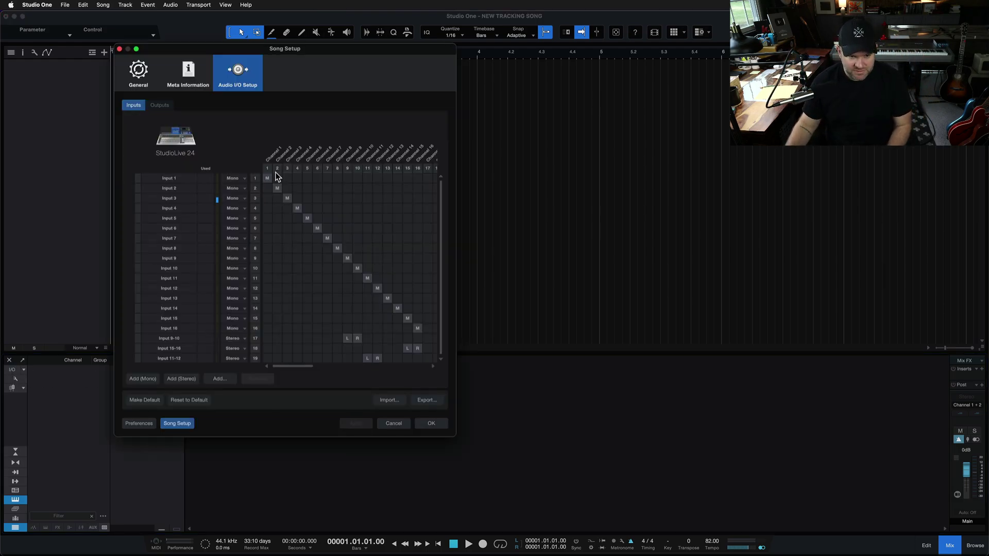
click(160, 105)
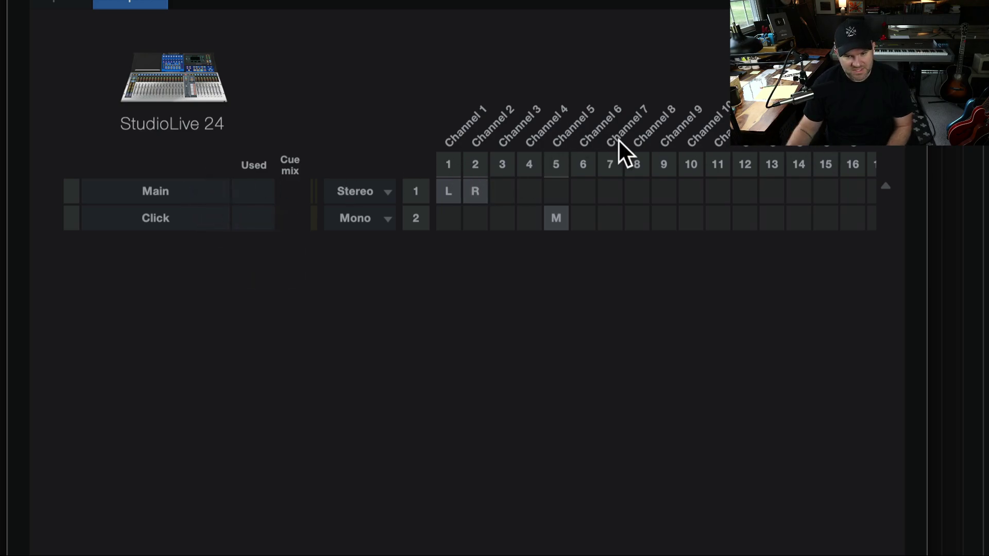
click(166, 195)
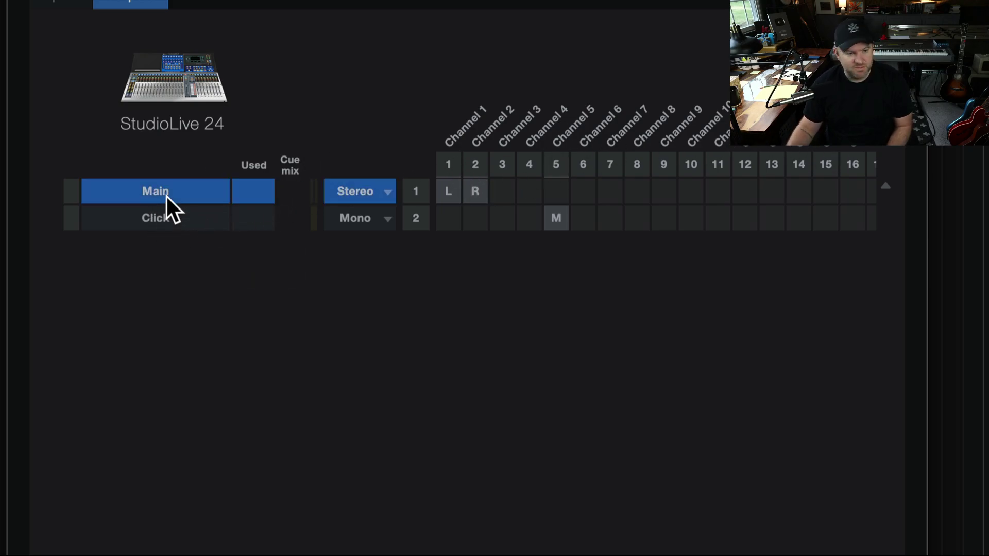
click(167, 217)
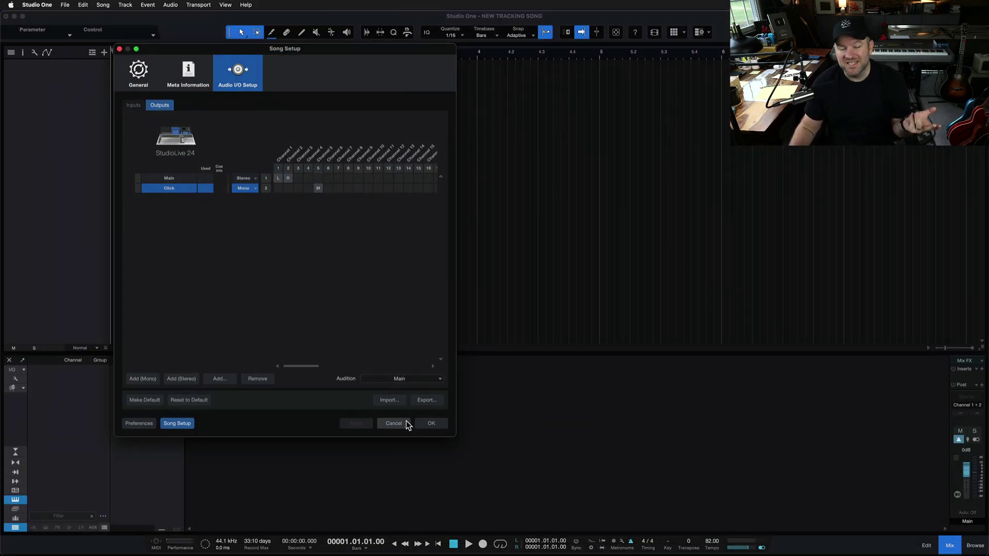
click(133, 105)
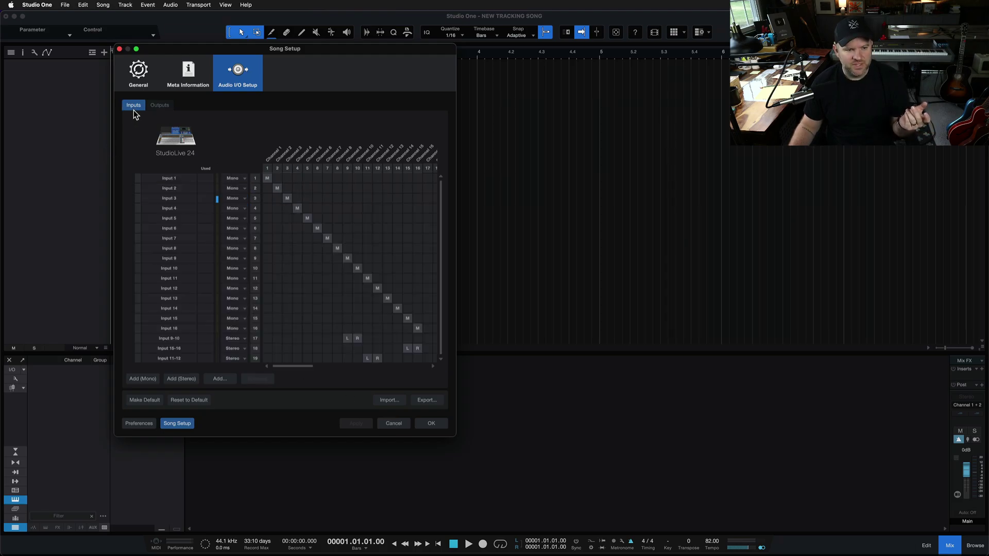
scroll(338, 342, right, 3)
scroll(354, 333, left, 3)
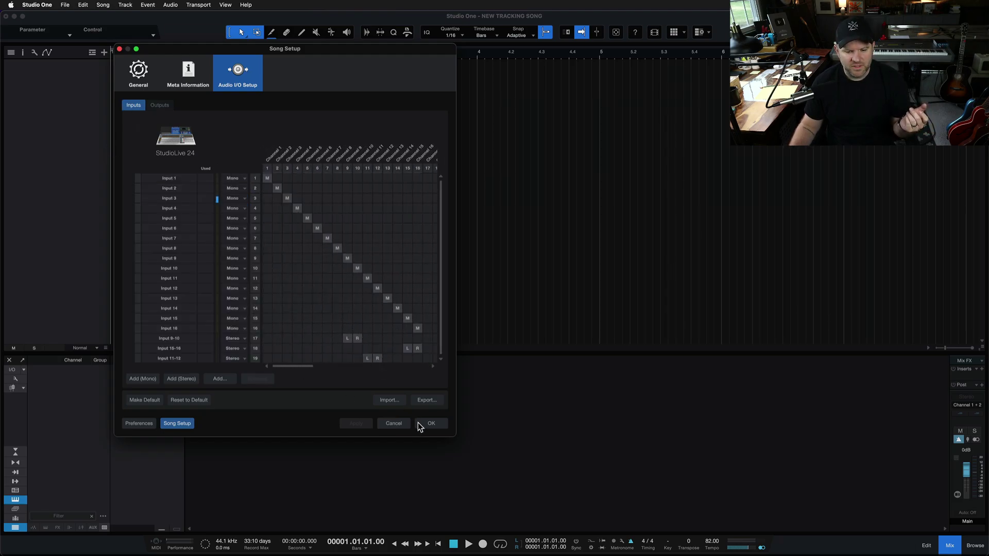
click(421, 423)
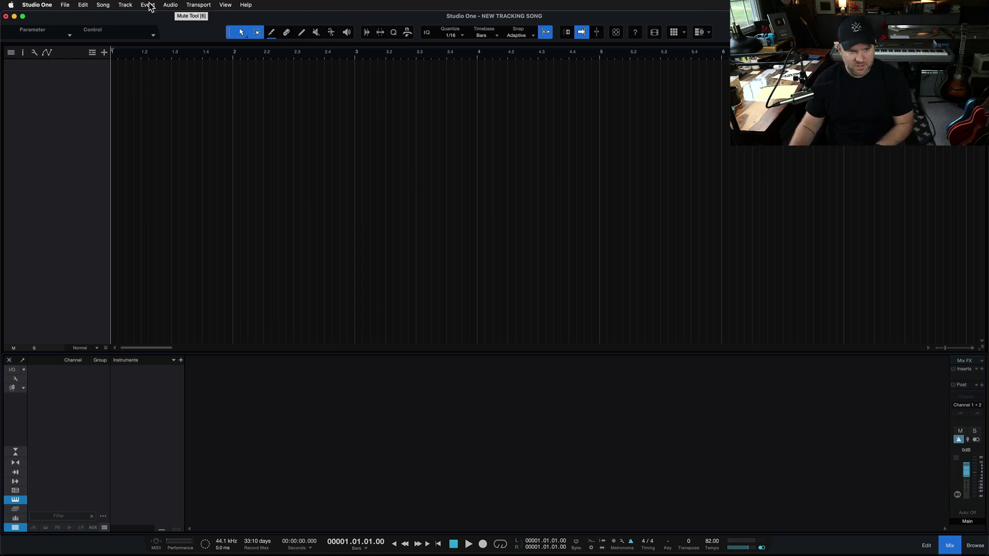
Add 16 mono audio tracks named Mono, with inputs ascending from Input 1 and output to Main.
key(t)
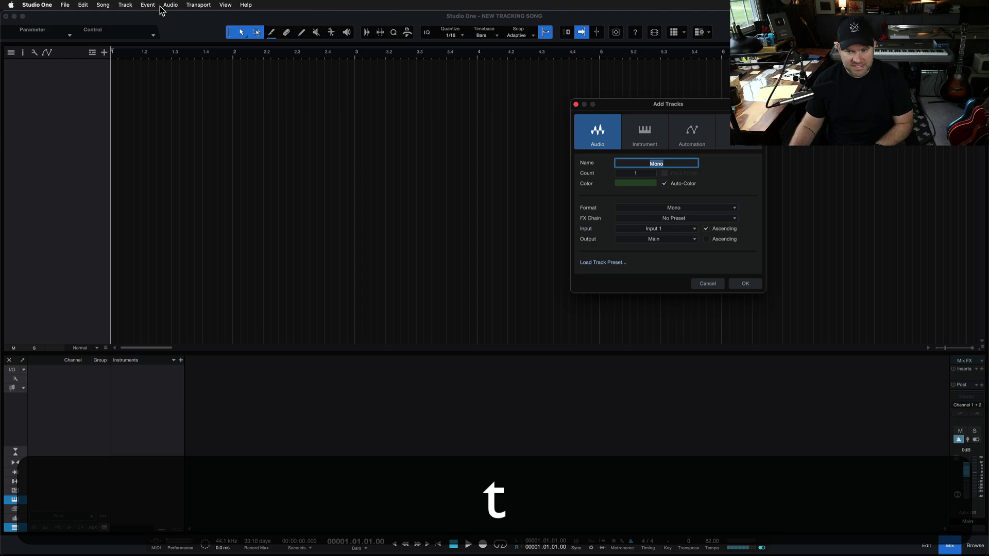
drag(665, 108, 588, 113)
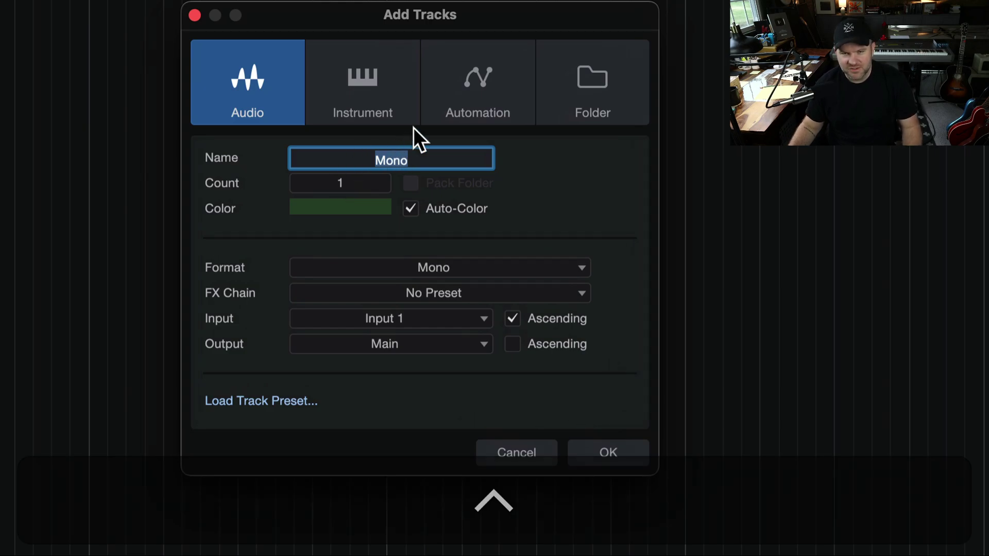
click(360, 177)
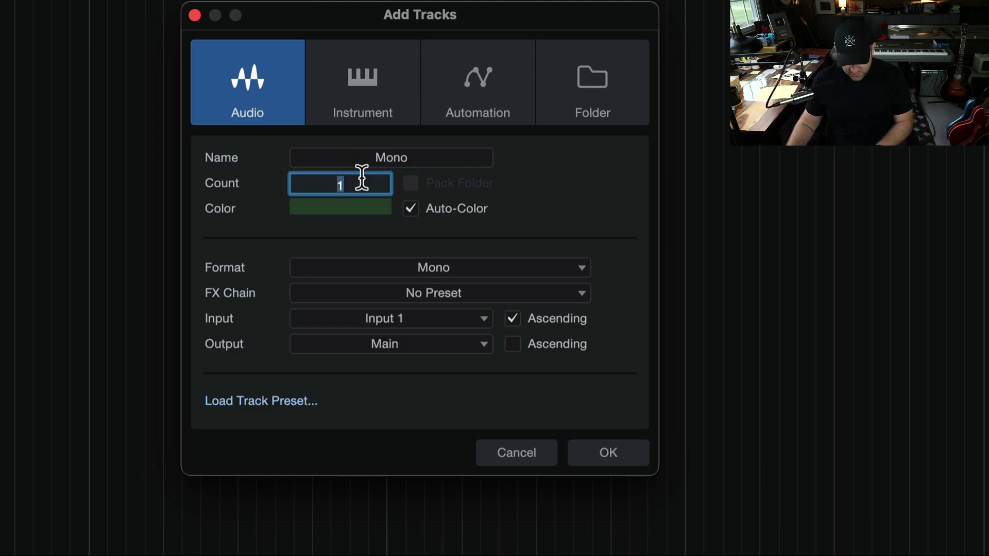
text(16)
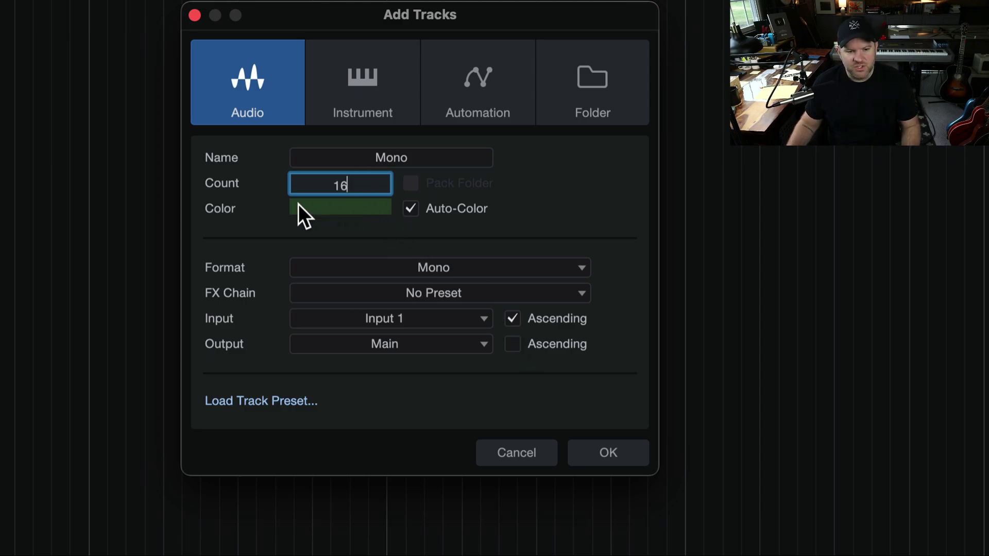
click(270, 190)
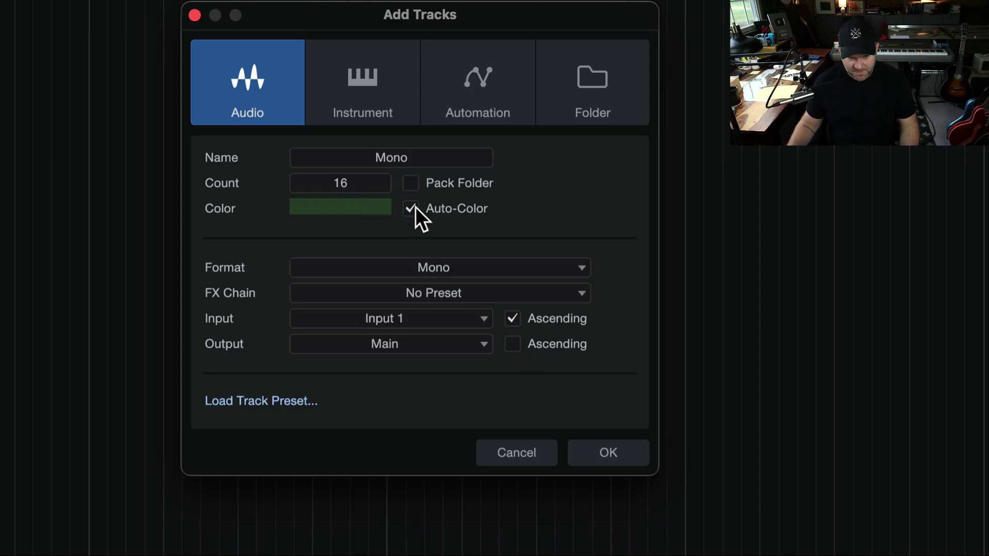
click(513, 320)
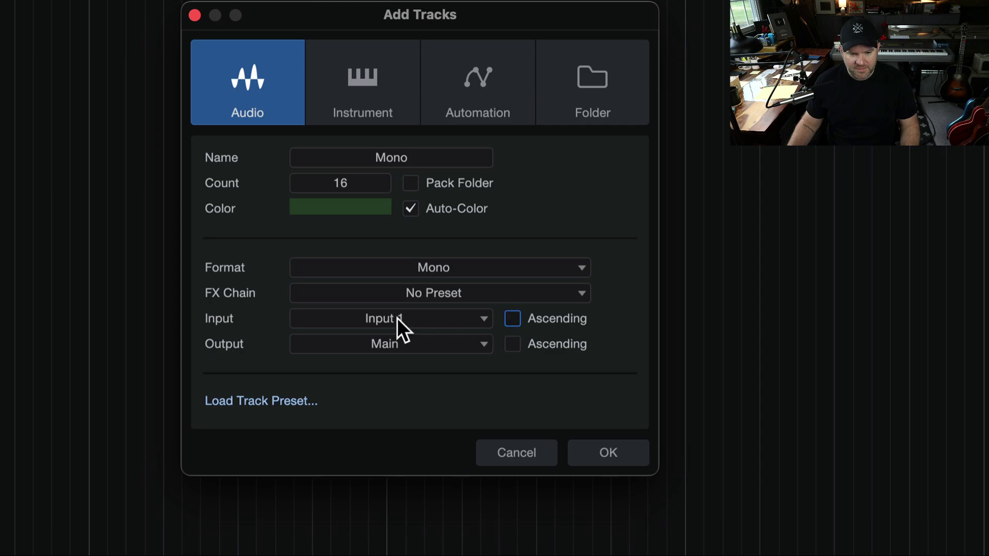
click(370, 316)
click(356, 345)
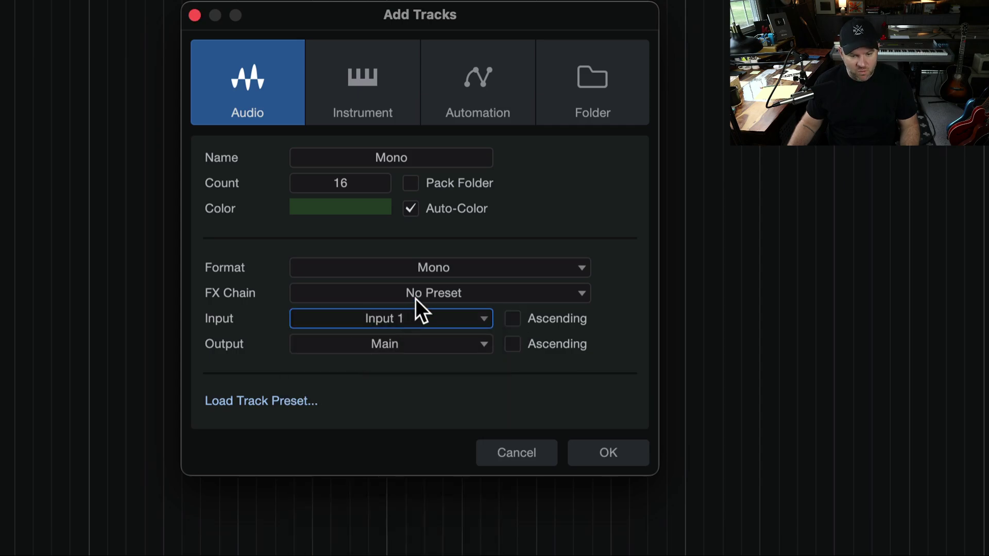
click(513, 320)
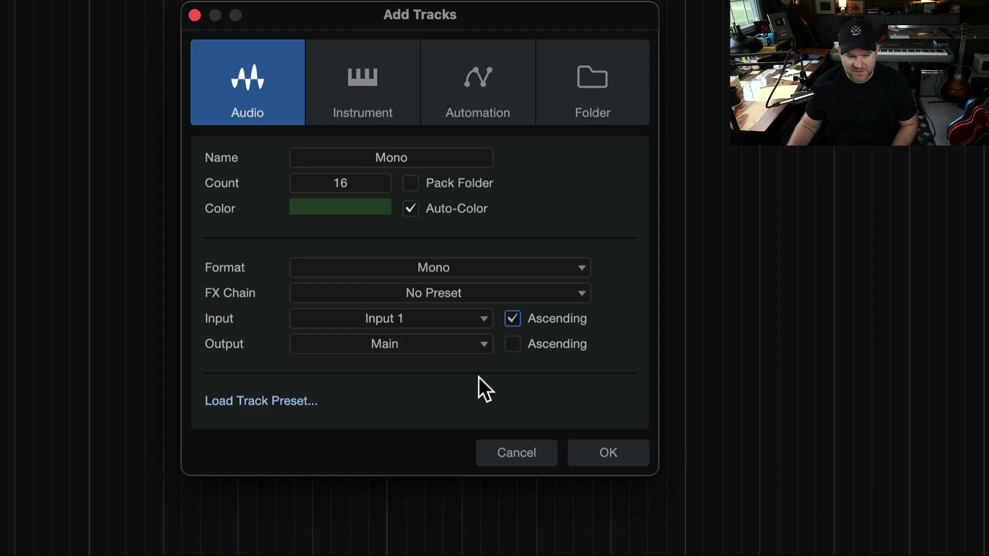
click(602, 451)
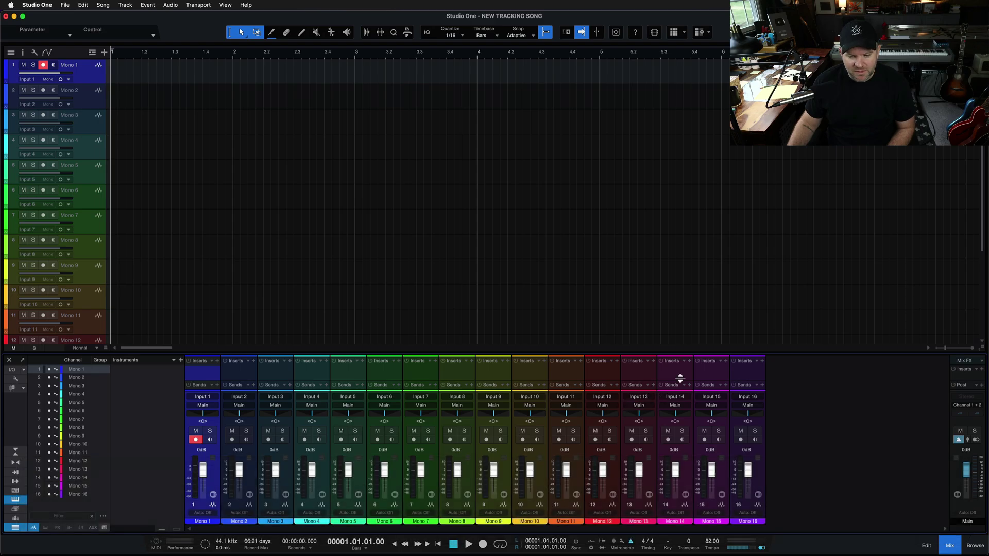
Start adding another set of audio tracks, with the name Stereo and a count of 3.
key(t)
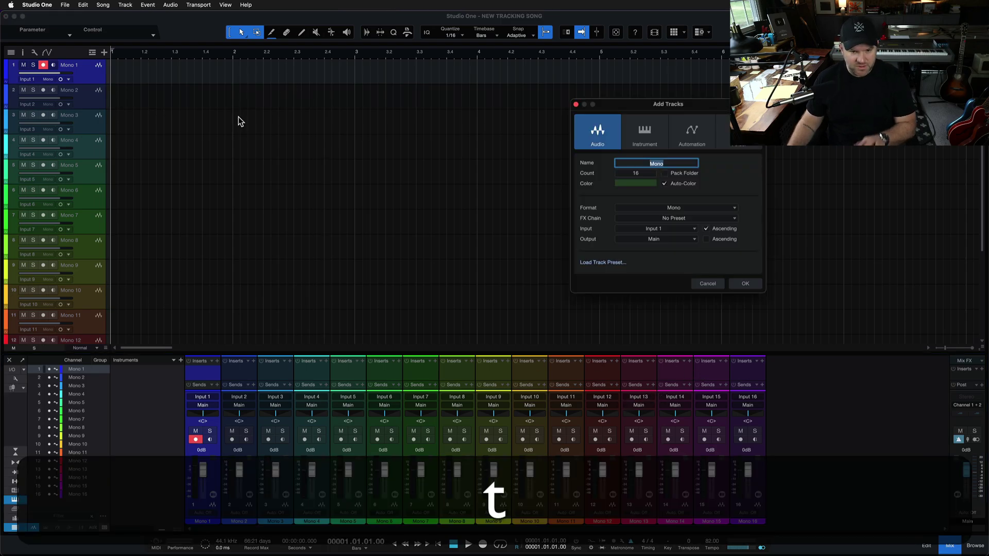
drag(694, 106, 410, 106)
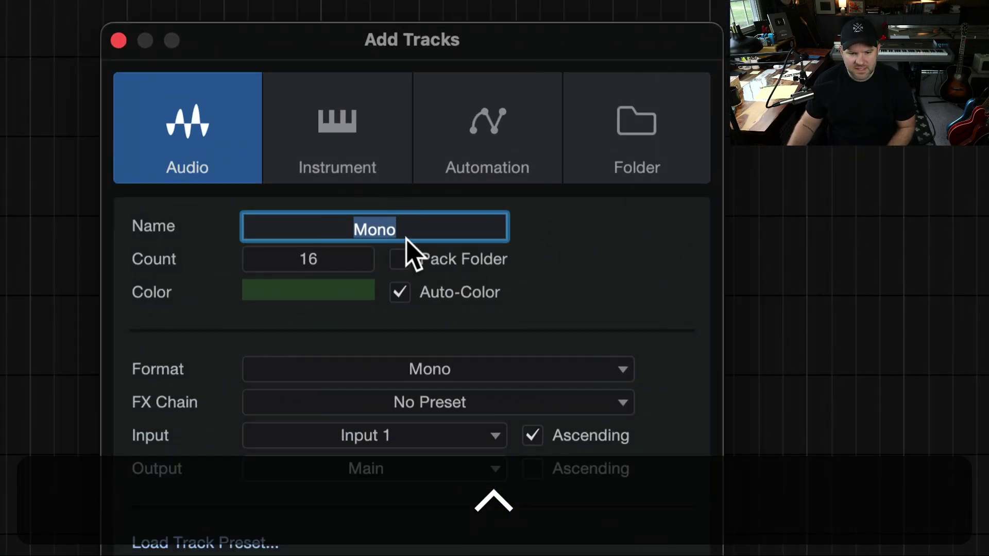
text(STERE)
key(BackSpace)
key(BackSpace)
key(BackSpace)
key(BackSpace)
text(tereo)
key(Tab)
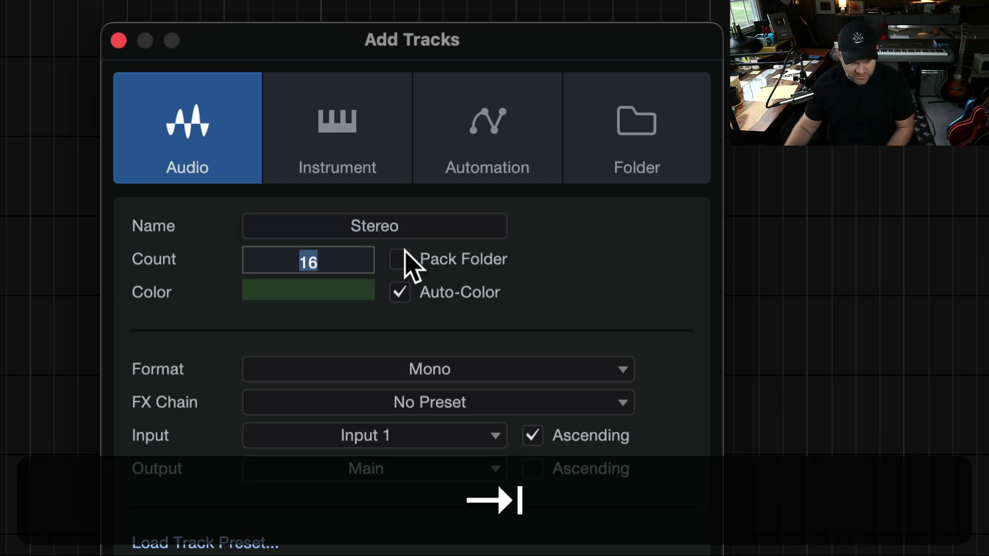
text(3)
key(Tab)
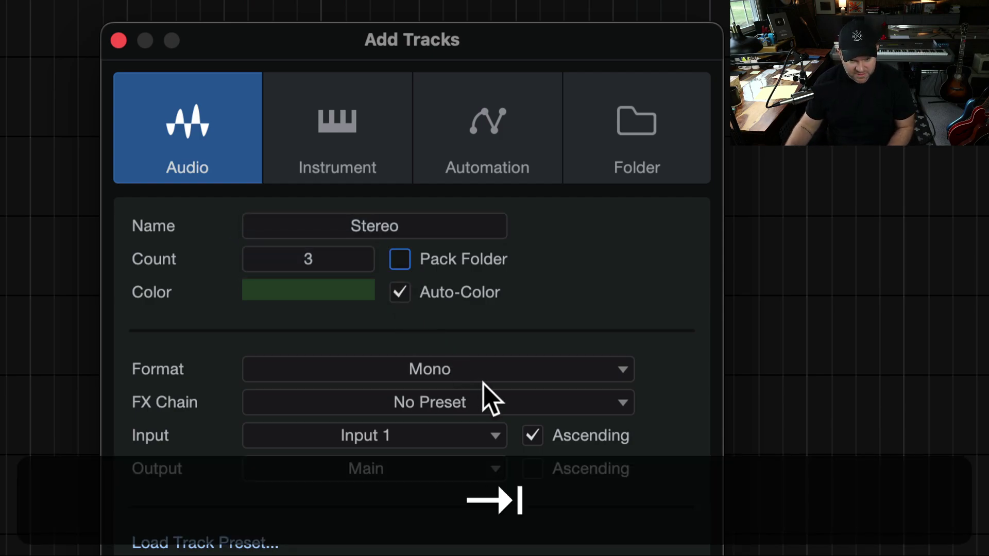
Set the new tracks' format to Stereo with inputs ascending from Input 9-10, and create them.
click(439, 370)
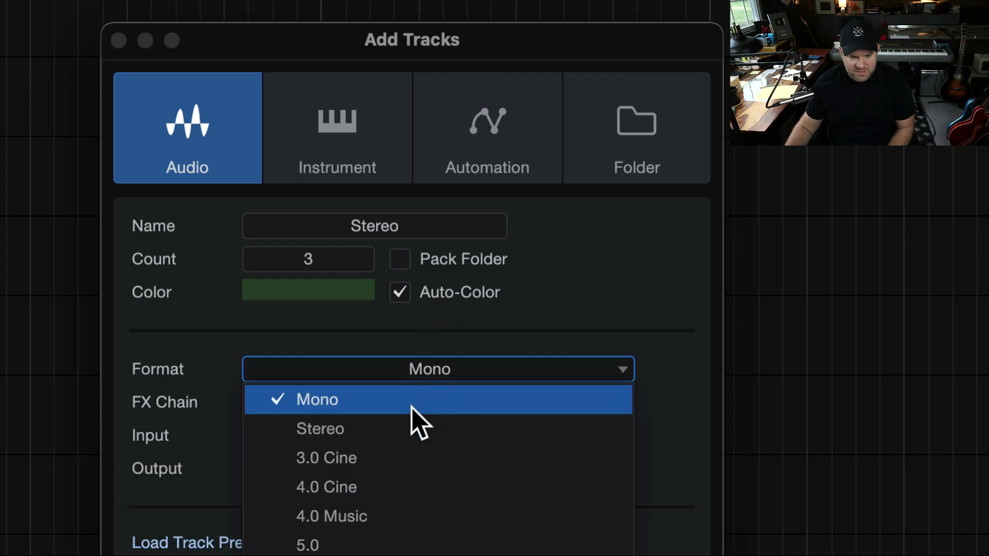
click(405, 427)
click(405, 435)
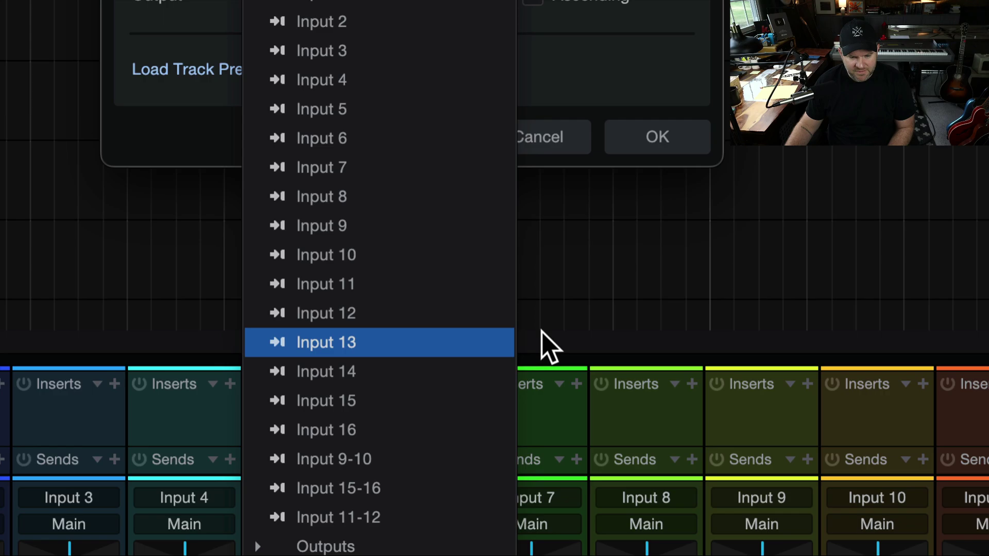
click(613, 187)
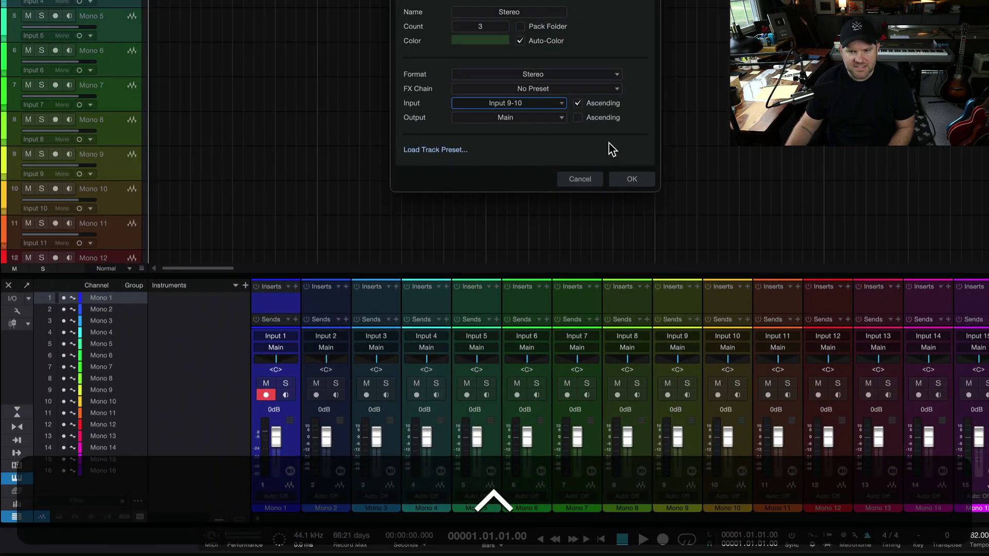
click(633, 181)
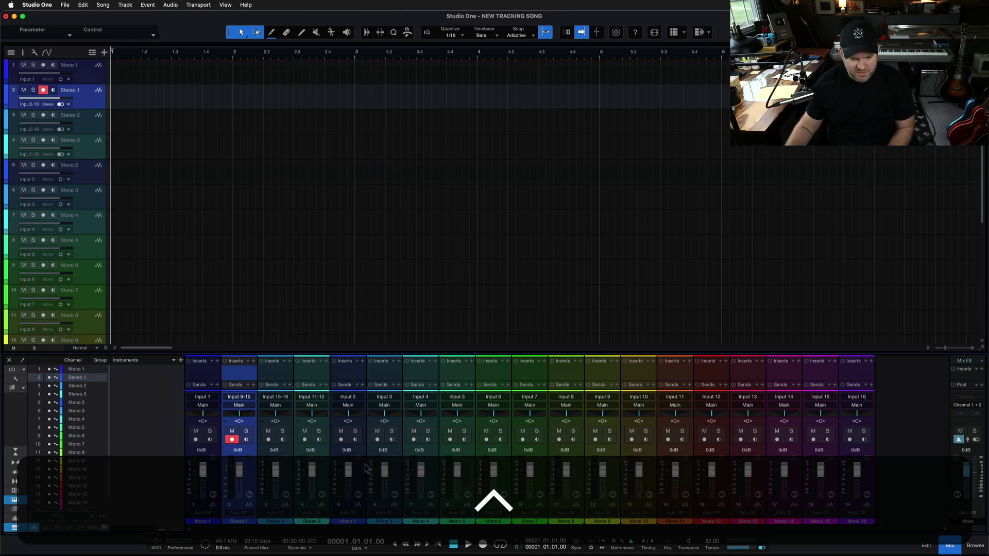
Select the three stereo channels in the mixer and move them to the end, after Mono 16.
click(282, 380)
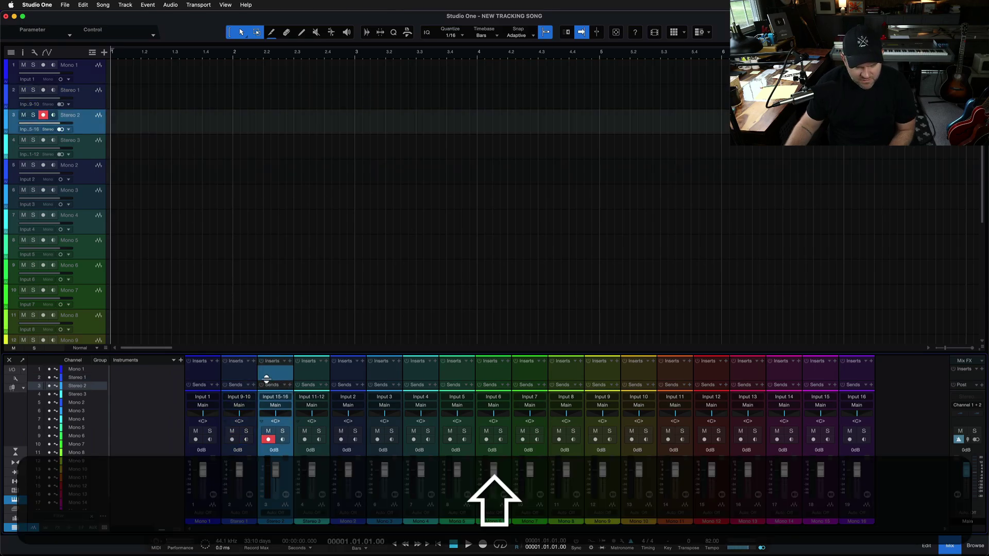
click(247, 380)
shift+click(303, 379)
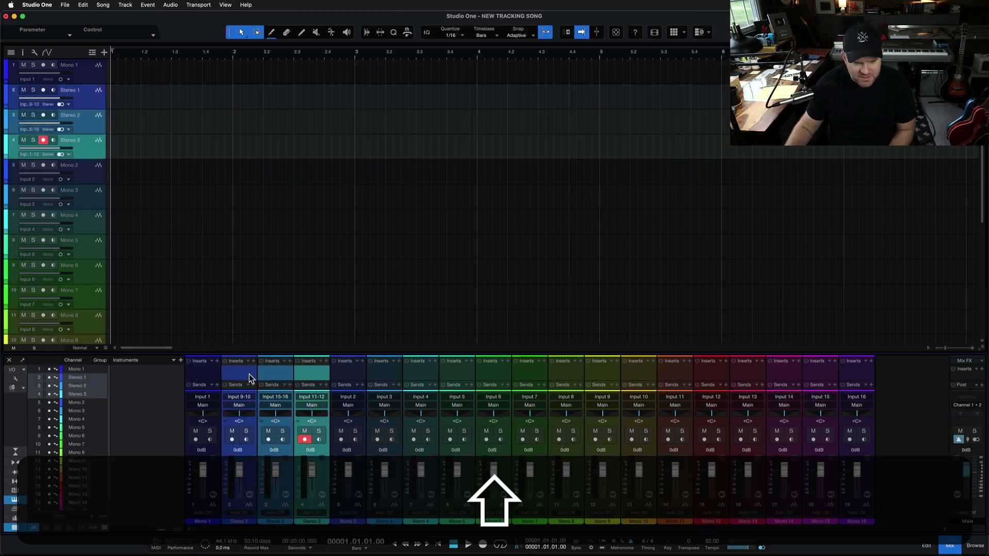
drag(867, 390, 873, 391)
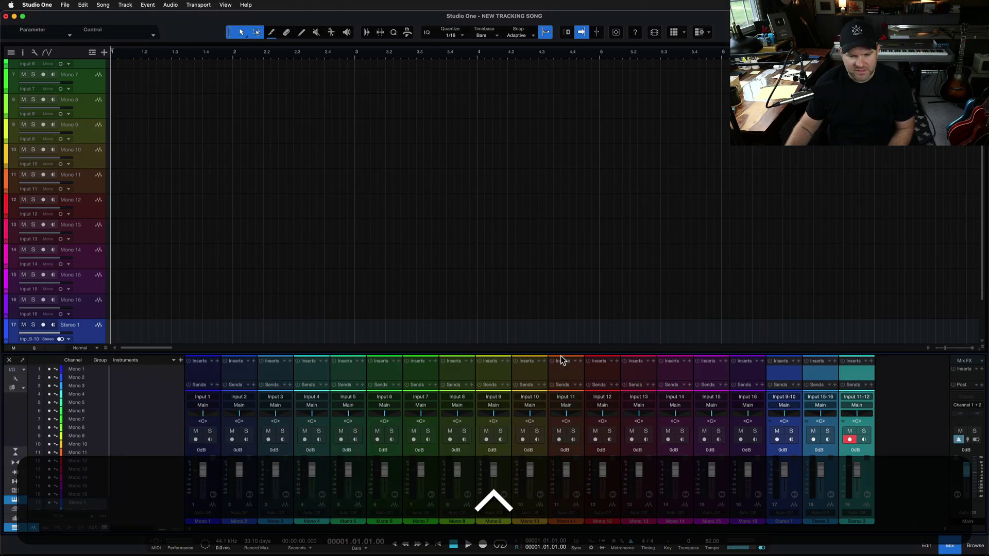
Turn off Audio Input follows Selection in the arrangement options, and save the song.
click(530, 372)
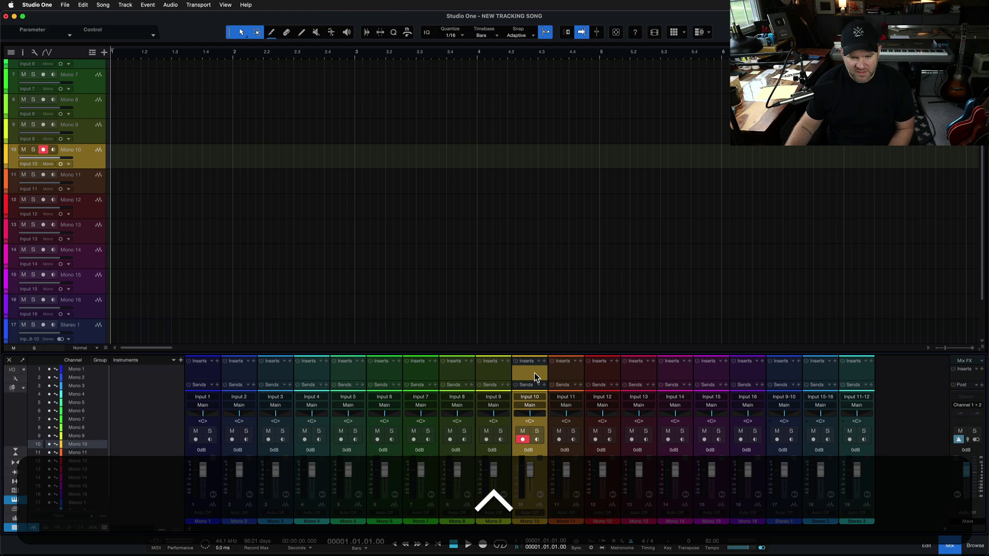
click(206, 373)
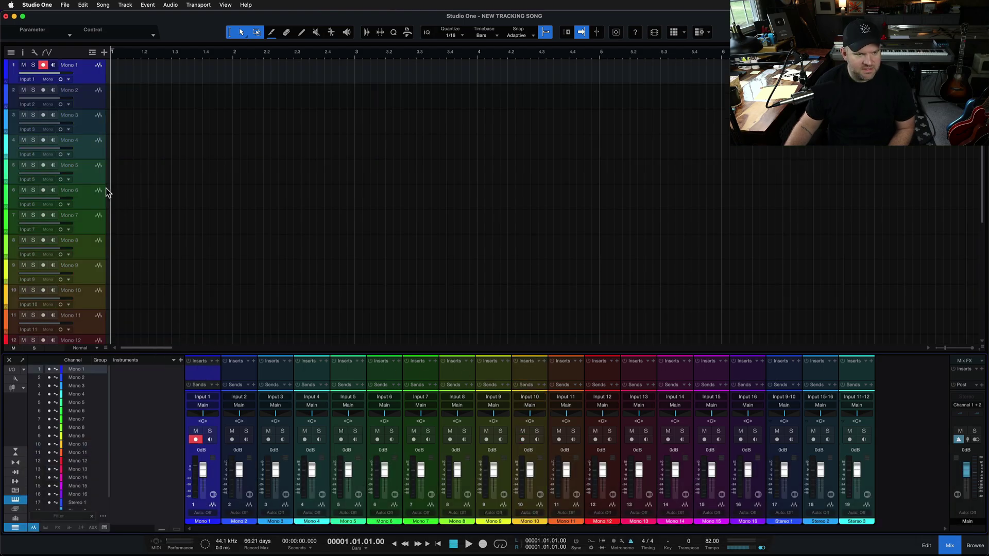
click(34, 53)
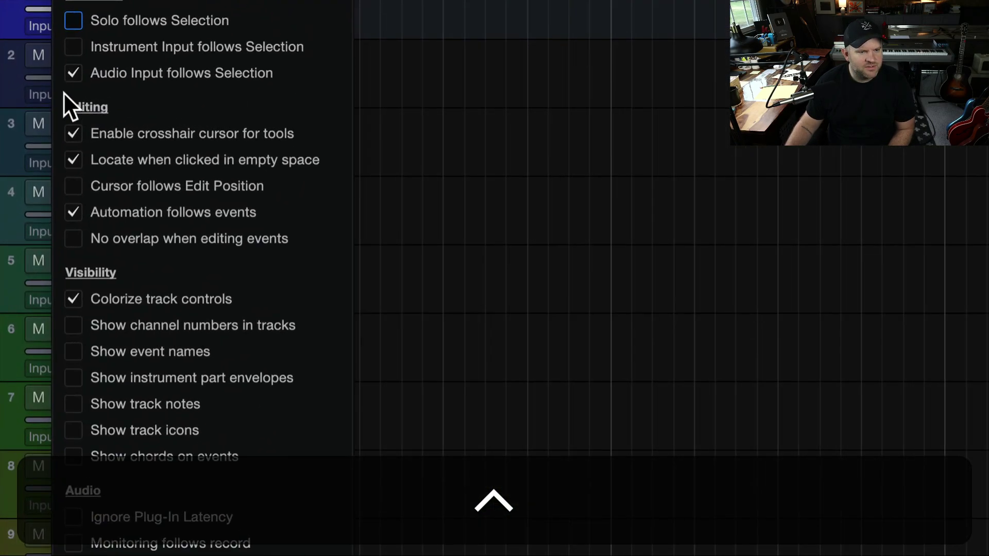
click(73, 72)
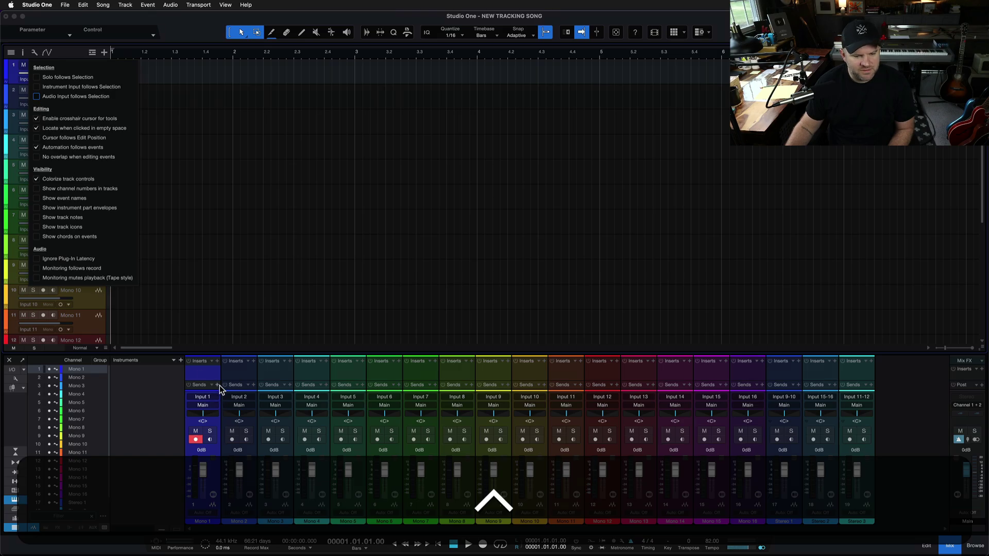
click(219, 383)
key(super+s)
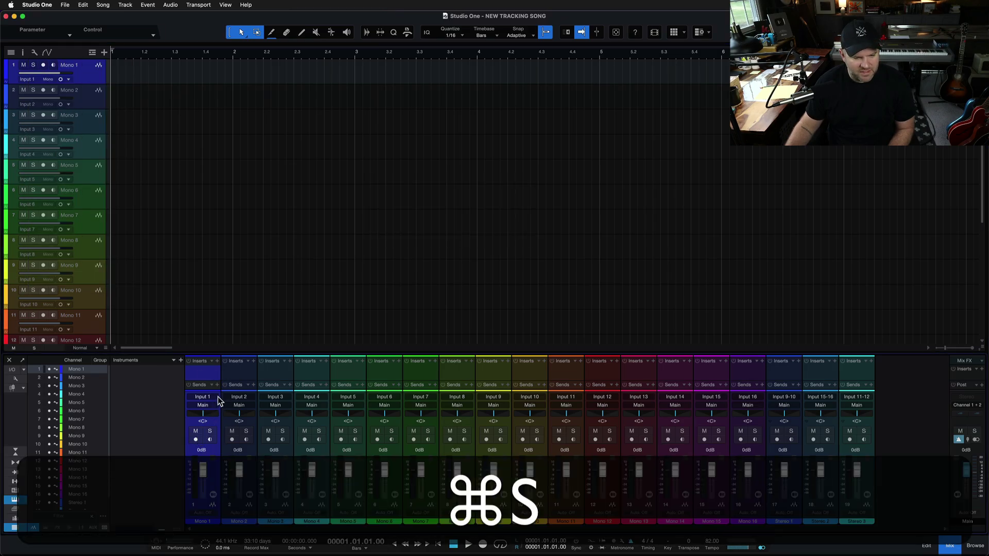
Hide the mixer's channel list and instrument list, and enlarge the mixer's height.
click(15, 527)
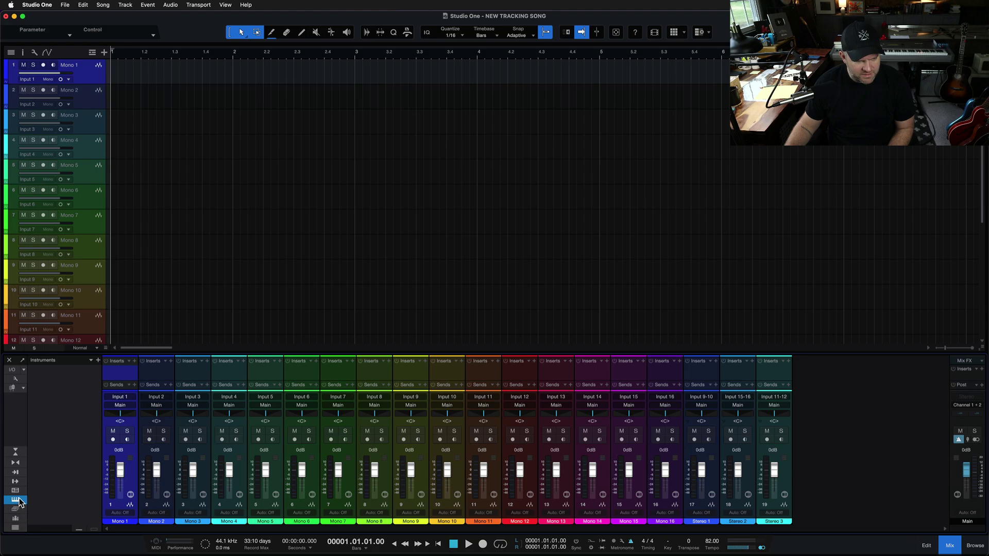
click(17, 500)
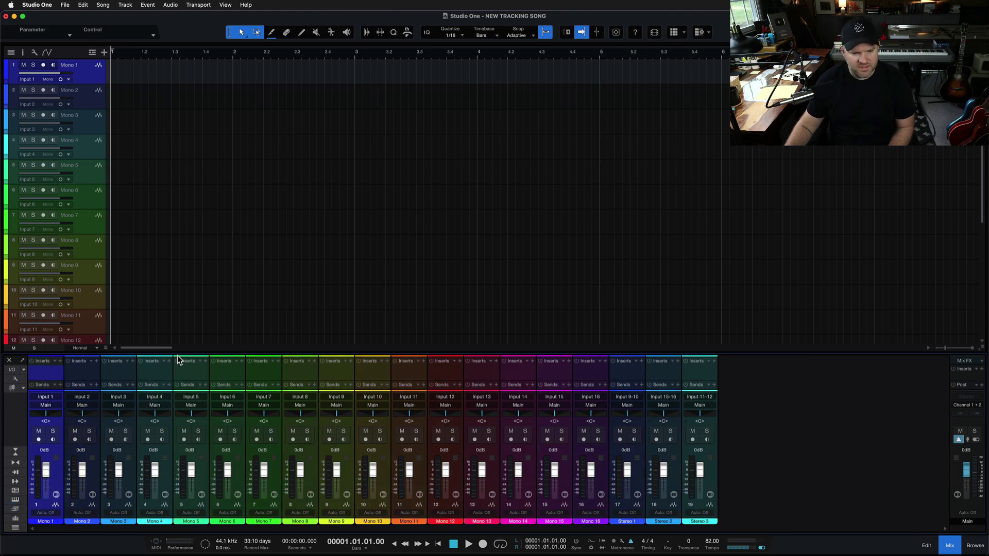
drag(178, 353, 189, 284)
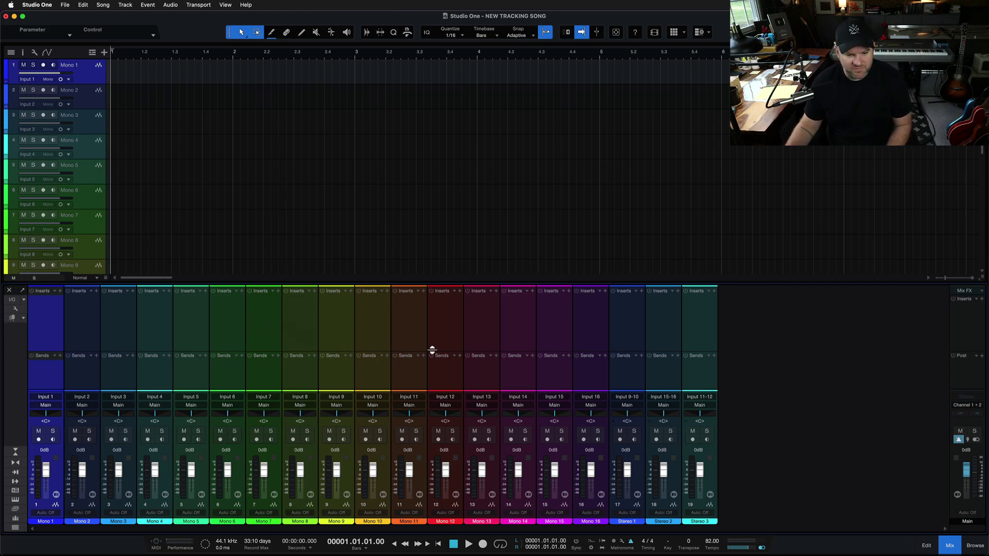
Reorder the mixer channels so Mono 14, 6, 13, 4, 7, 8, Stereo 1, Stereo 3, Mono 1, 2, 5, Stereo 2 and Mono 3 come first.
click(69, 334)
click(48, 334)
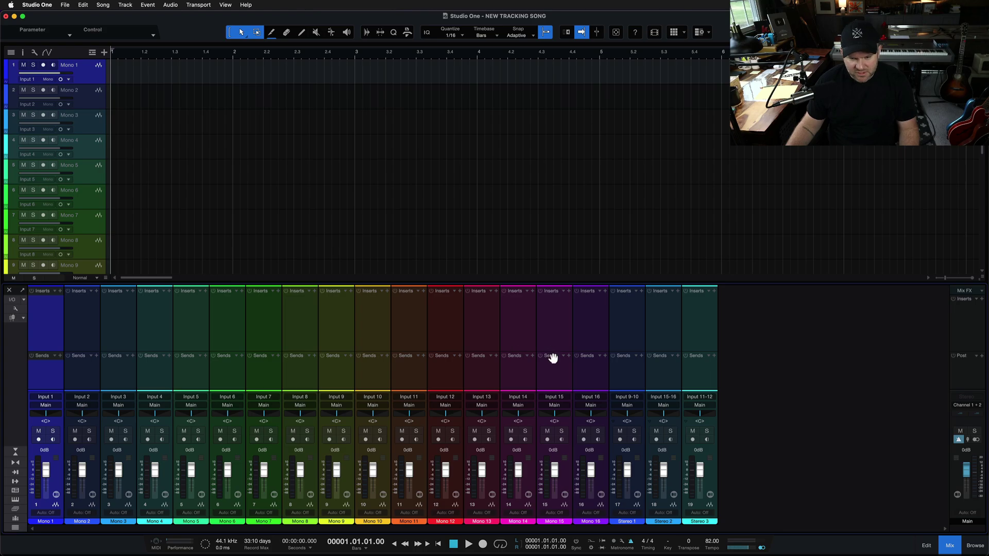
click(524, 370)
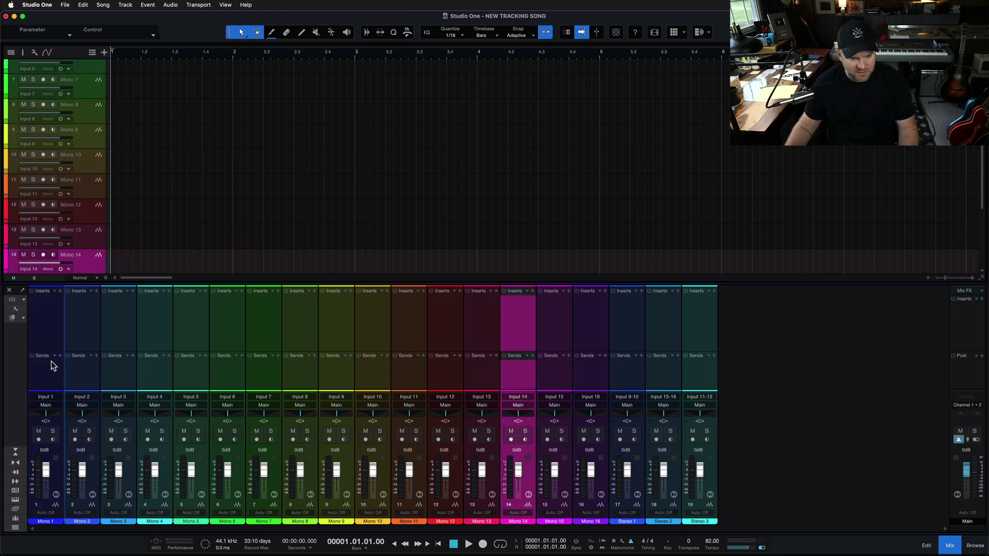
drag(44, 366, 43, 366)
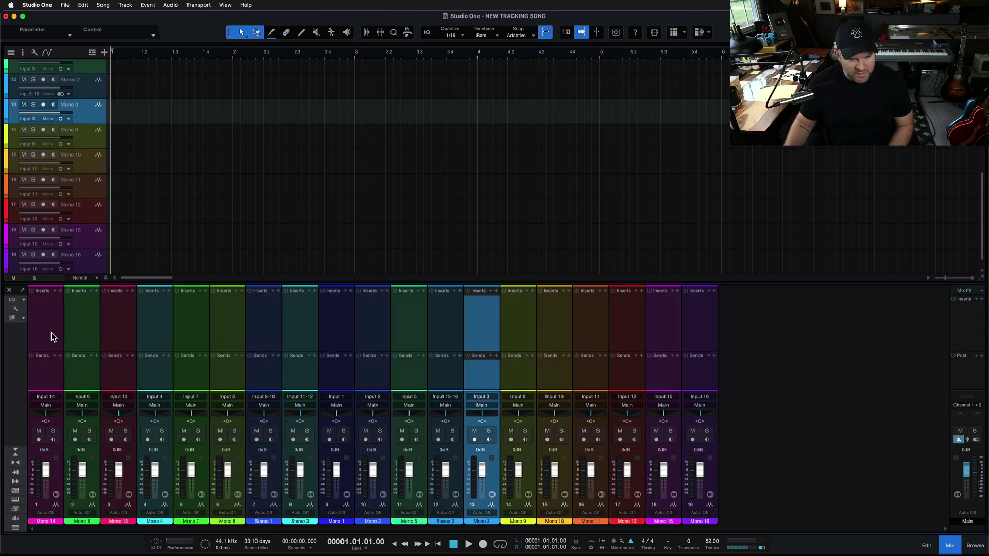
Select the first thirteen mixer channels, from Mono 14 through Mono 3, and color them all red.
shift+click(52, 336)
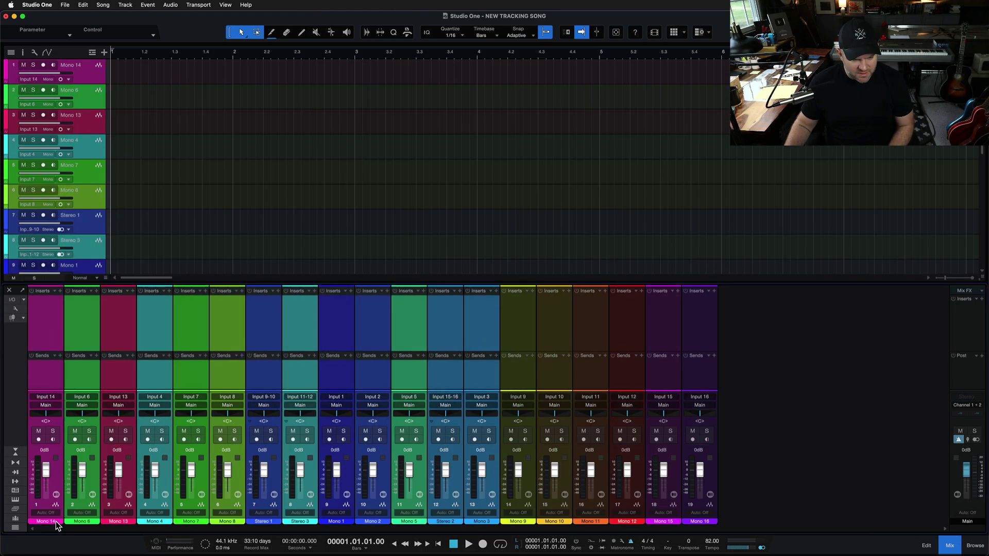
click(56, 521)
click(210, 453)
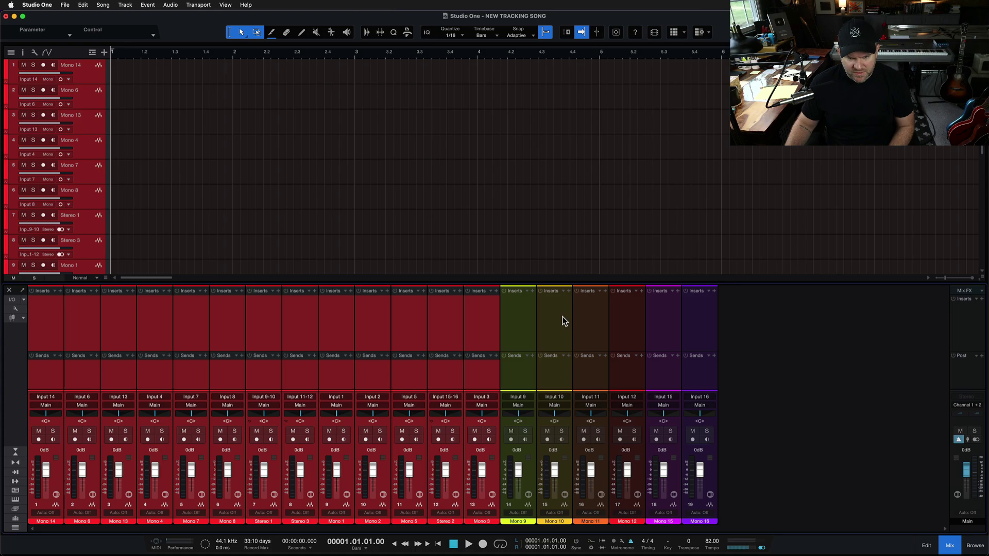
Remove the six unused tracks, Mono 9, 10, 11, 12, 15 and 16, and save the song.
click(527, 321)
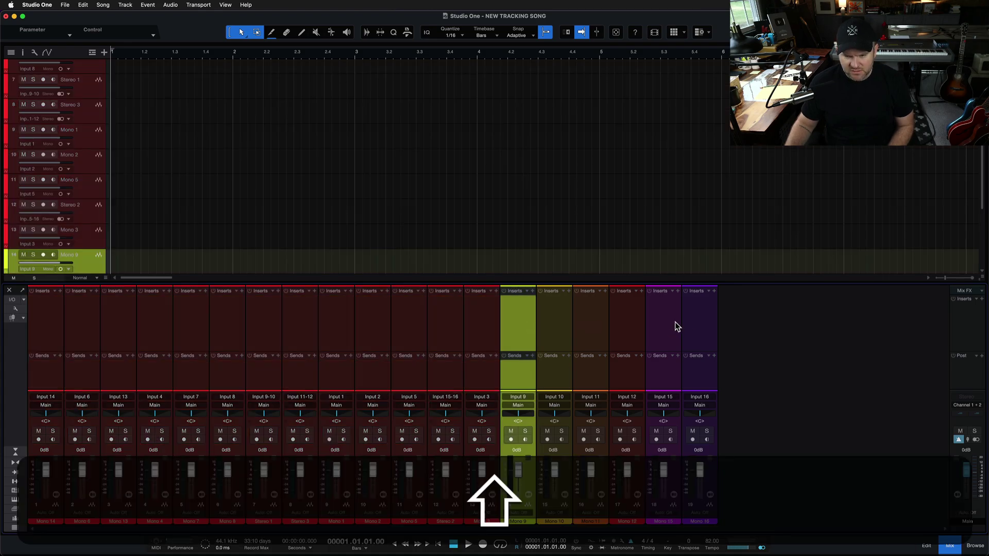
shift+click(700, 322)
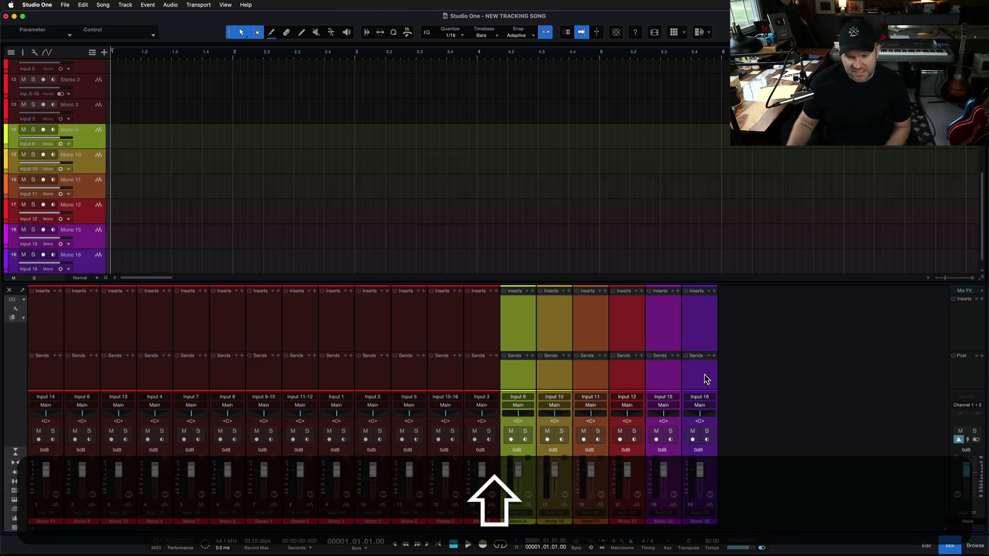
key(shift+t)
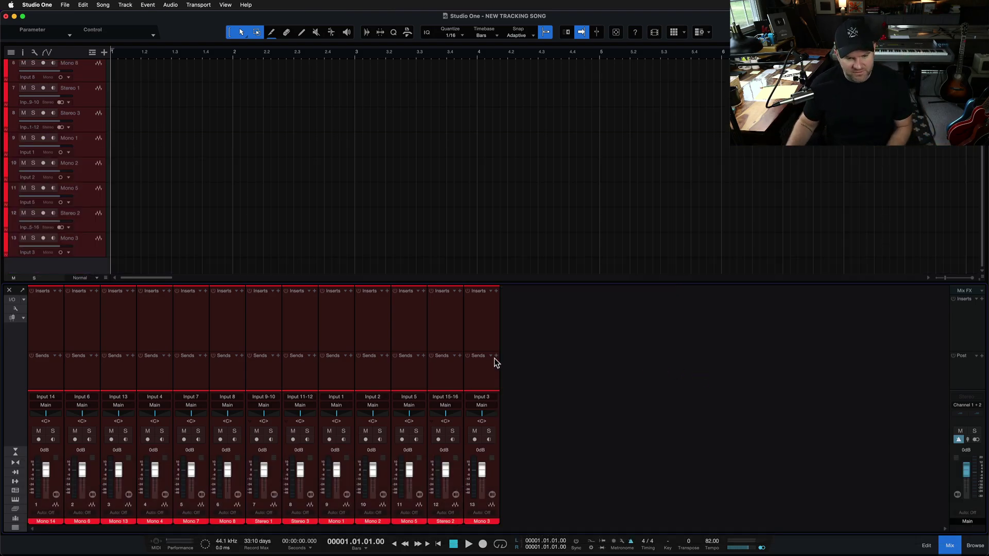
key(super+s)
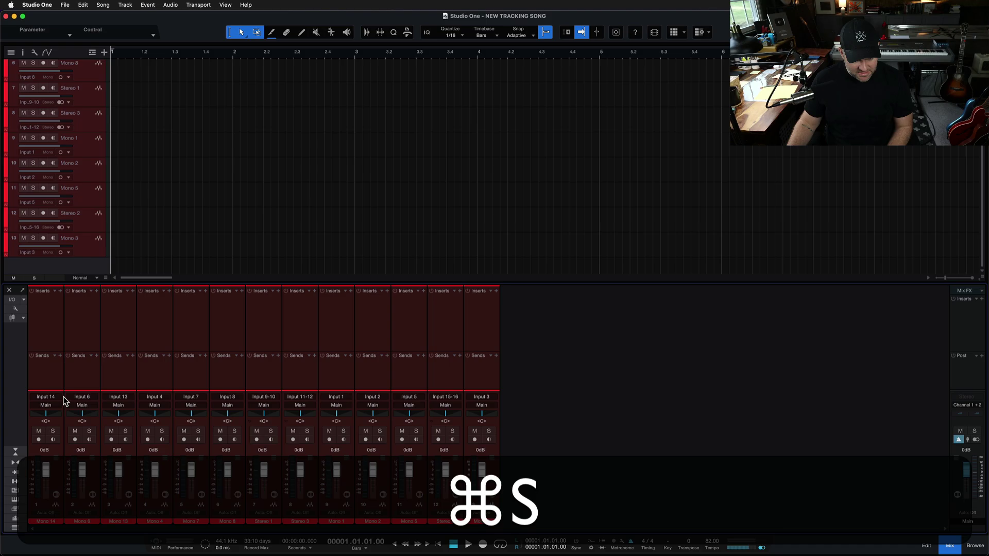
Rename the Mono 14 channel as Kick In and the Mono 6 channel as Kick Out.
scroll(34, 481, up, 5)
mouse_move(31, 554)
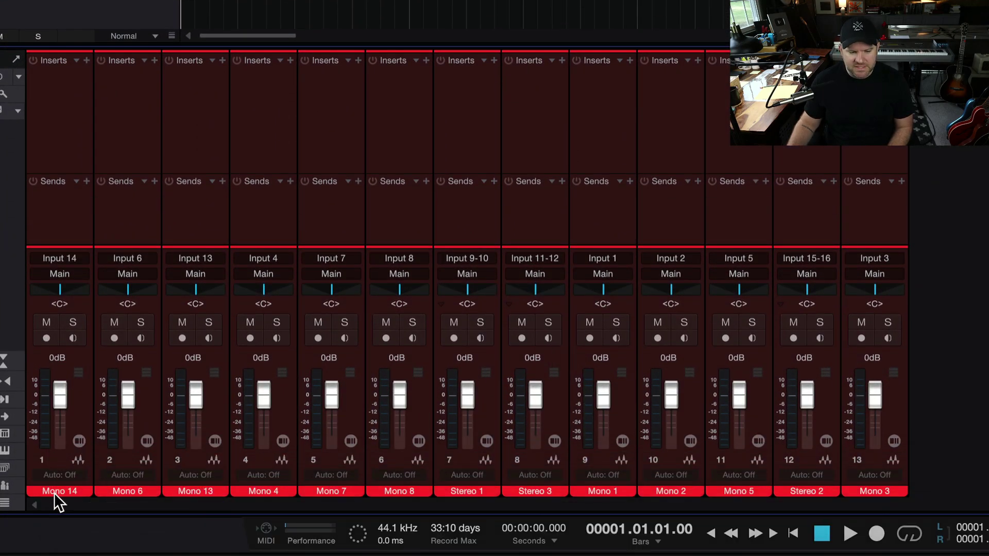
double_click(55, 493)
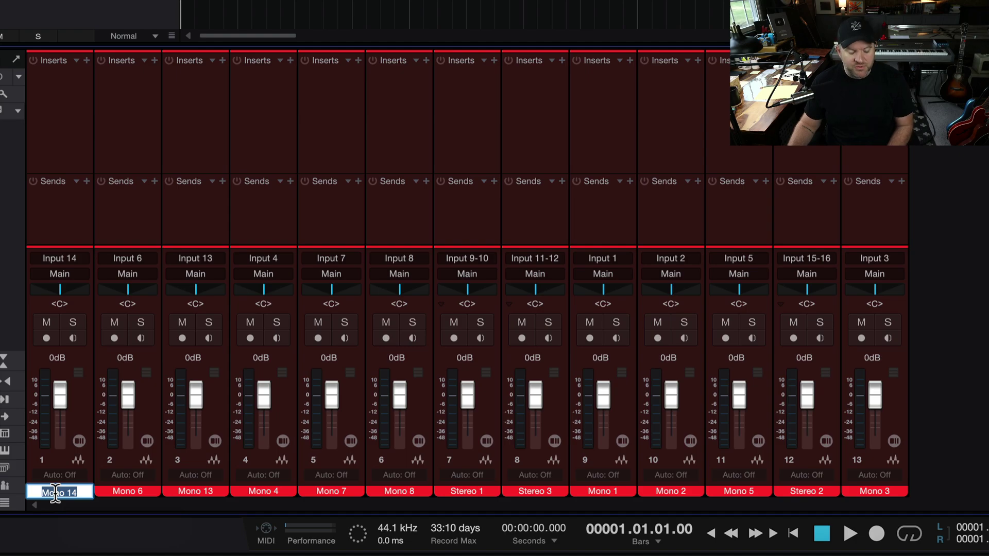
click(89, 510)
double_click(75, 493)
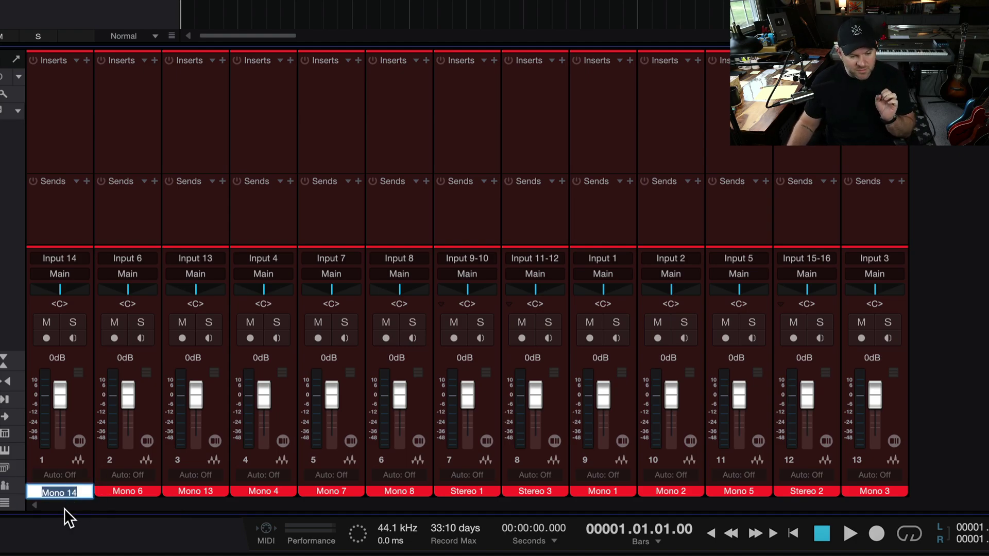
text(Kick Oui)
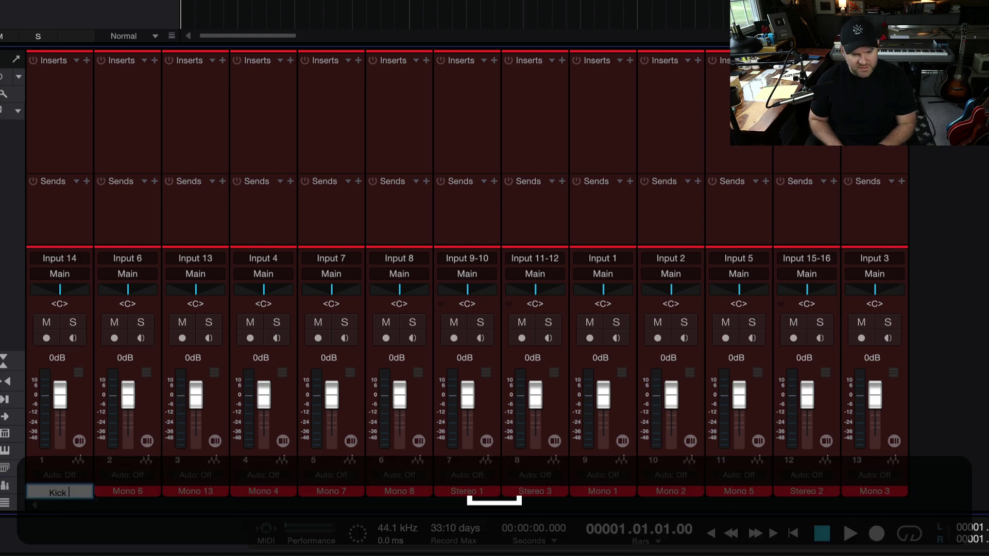
key(BackSpace)
key(BackSpace)
key(BackSpace)
text(In)
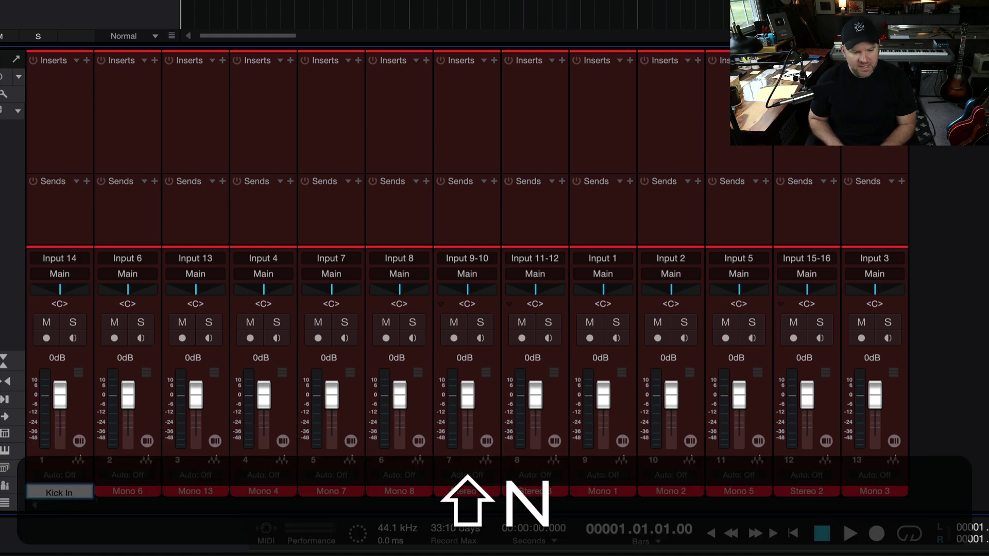
key(Tab)
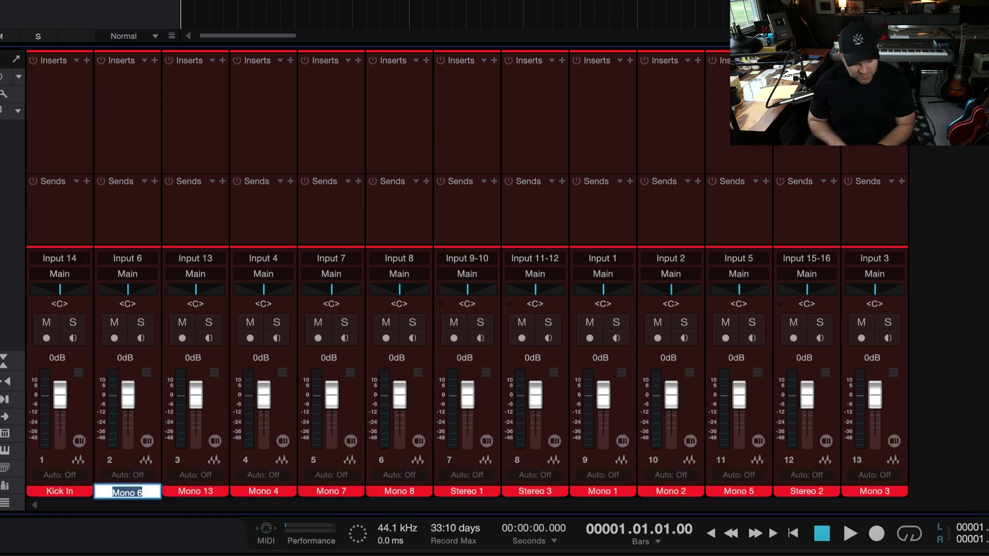
text(Kick Out)
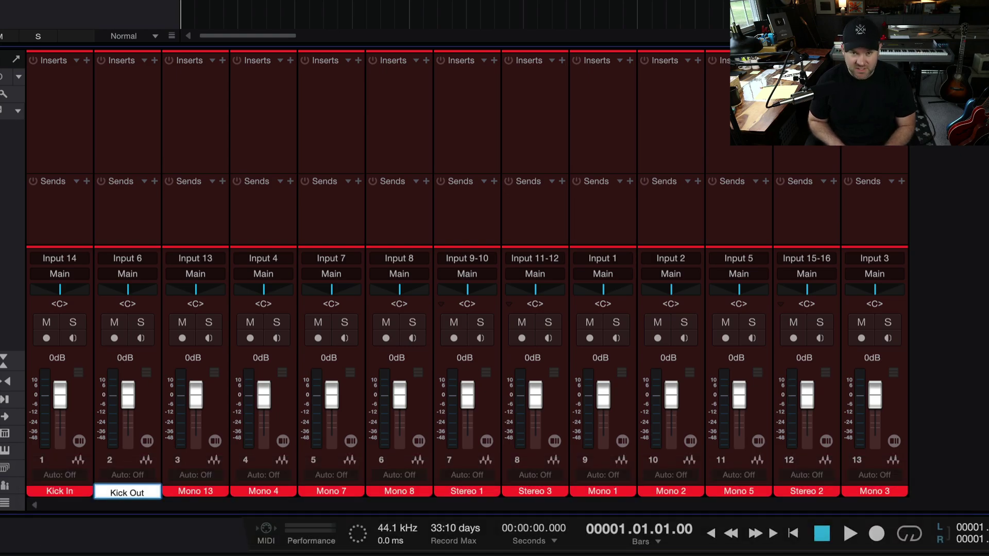
key(Tab)
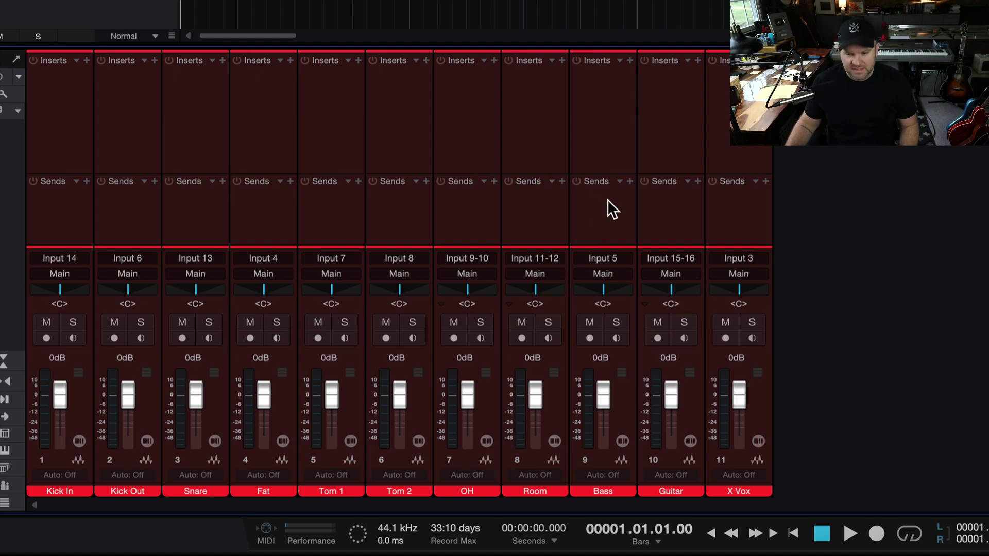
click(87, 212)
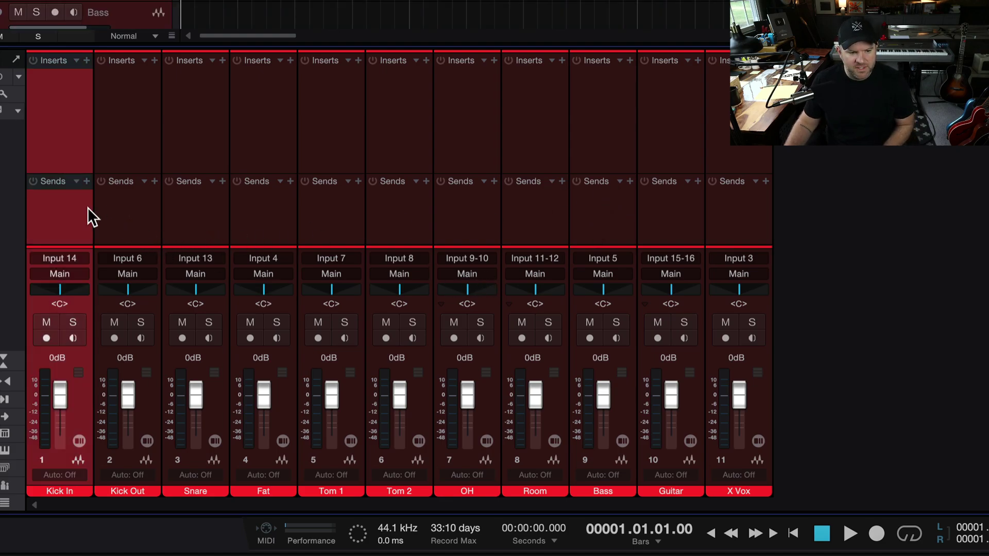
shift+click(536, 214)
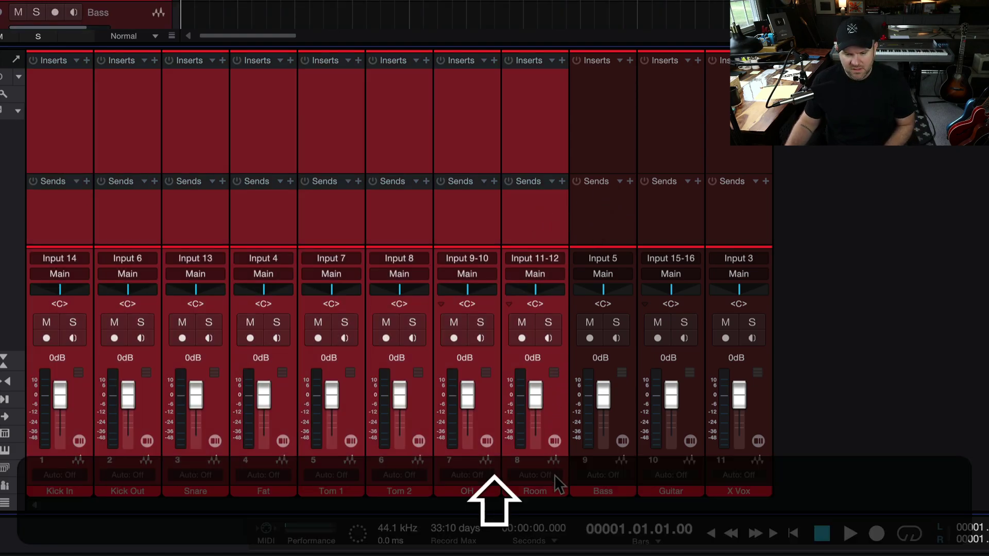
click(633, 242)
click(670, 233)
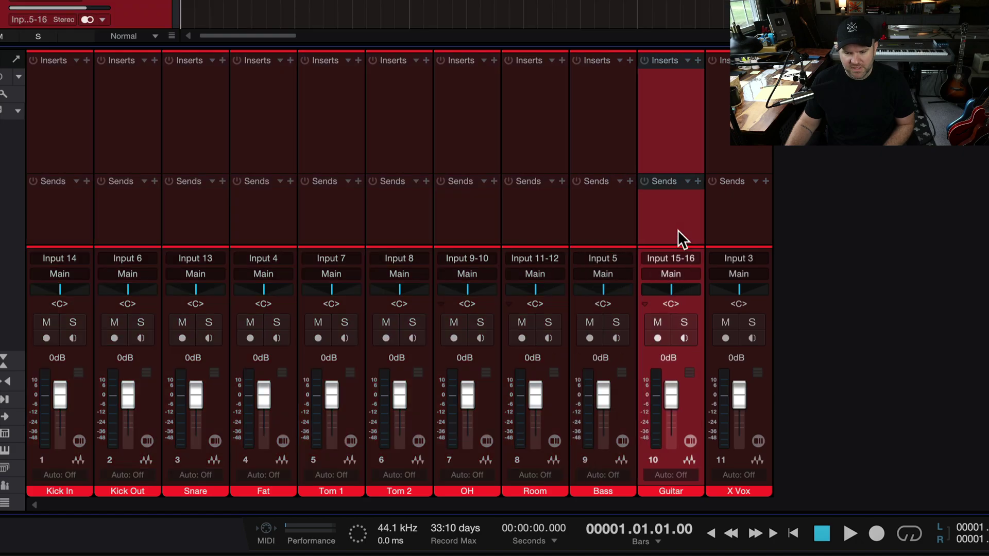
click(721, 230)
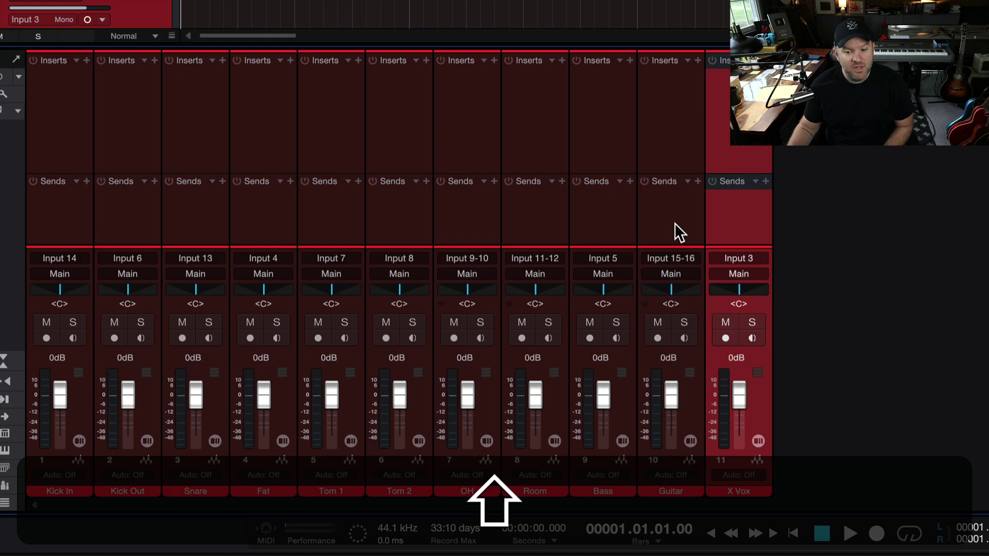
click(78, 212)
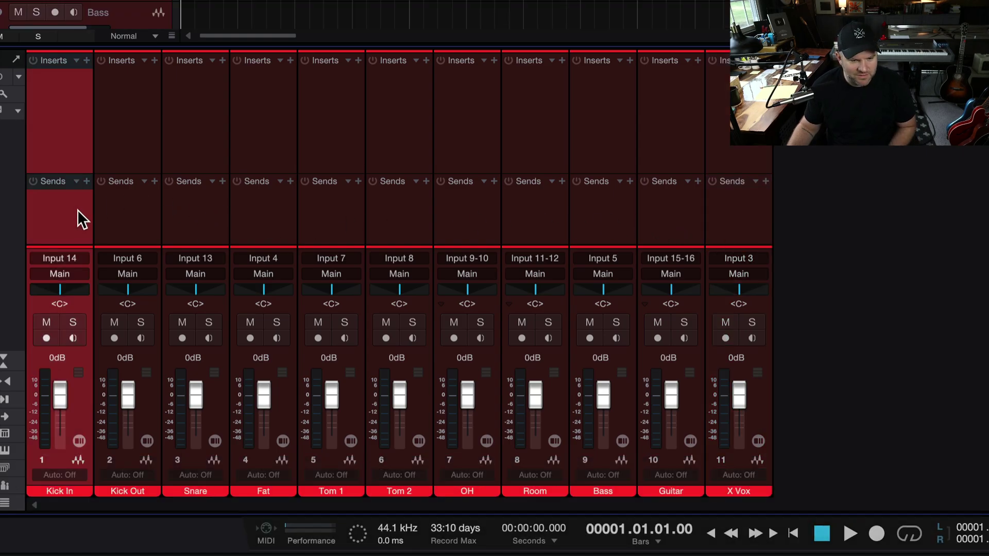
shift+click(416, 217)
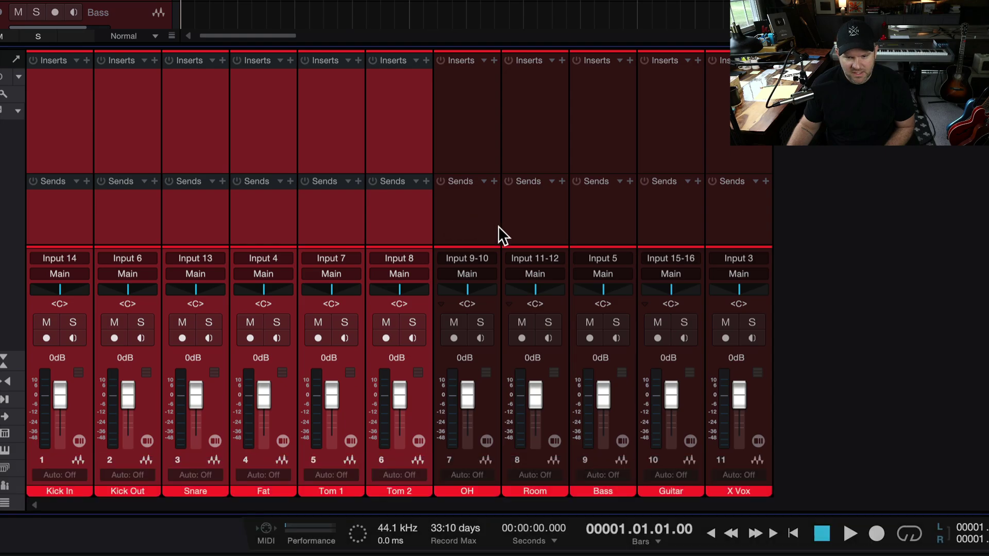
click(535, 238)
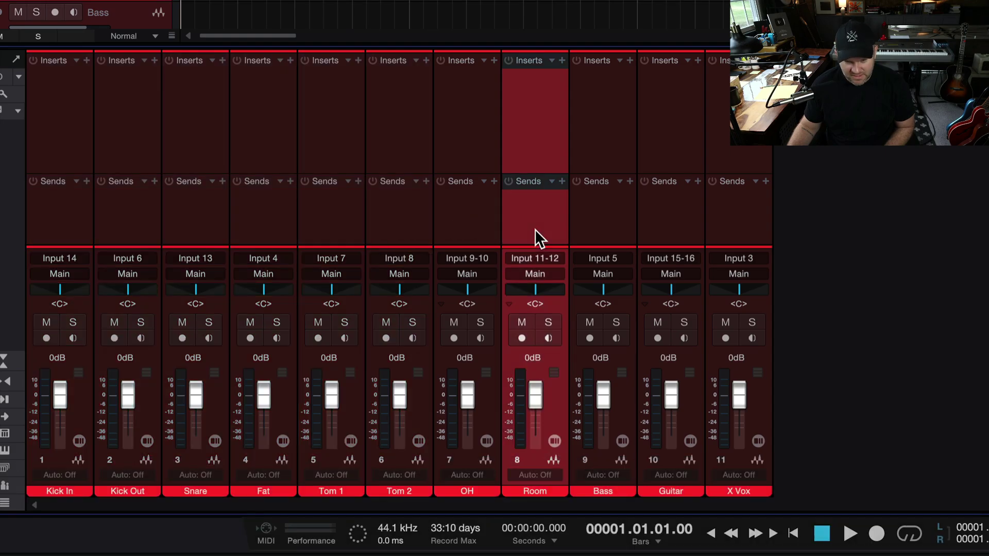
click(669, 236)
click(713, 228)
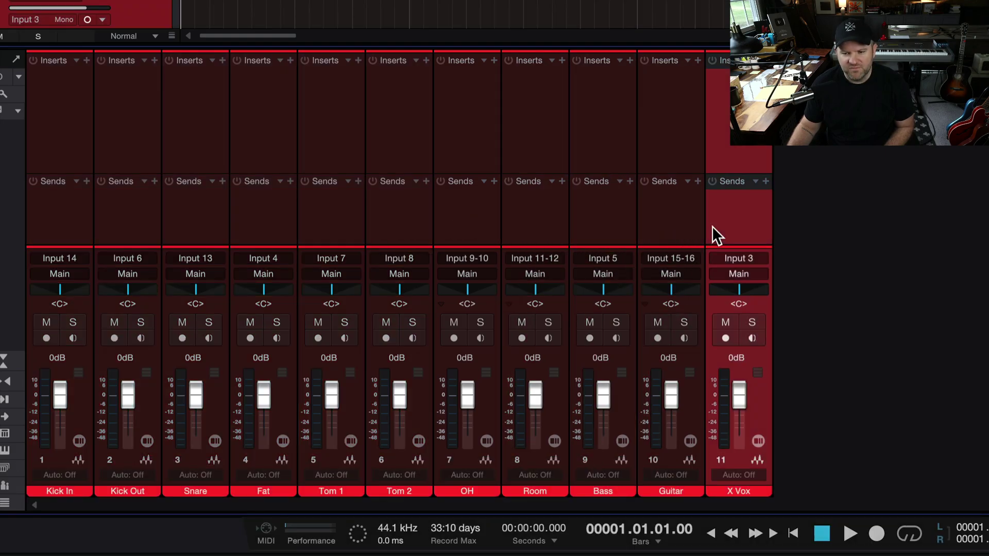
Hide the mixer and pack the tracks from Kick In through Room into a folder named DRUMS.
click(73, 226)
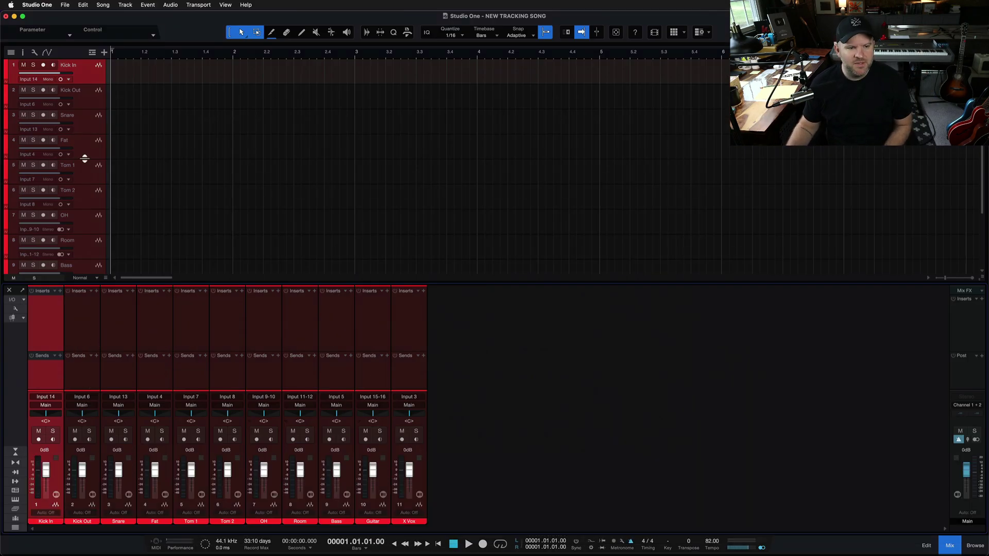
key(F3)
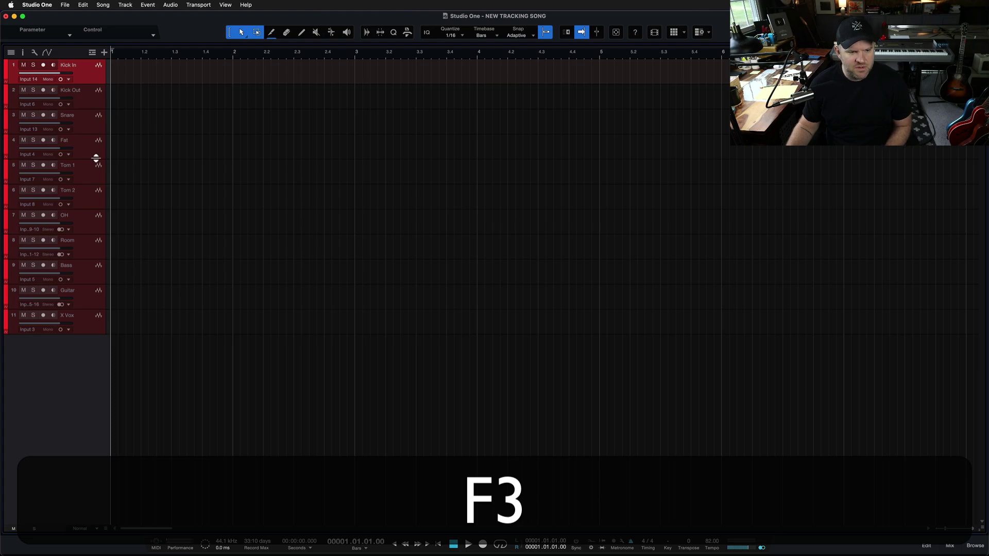
shift+click(96, 246)
right_click(96, 247)
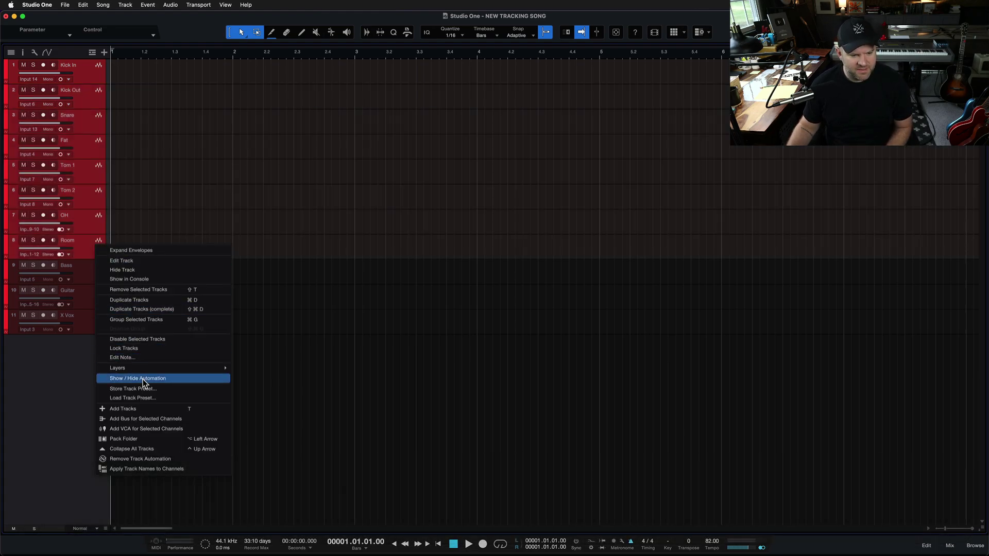
click(145, 440)
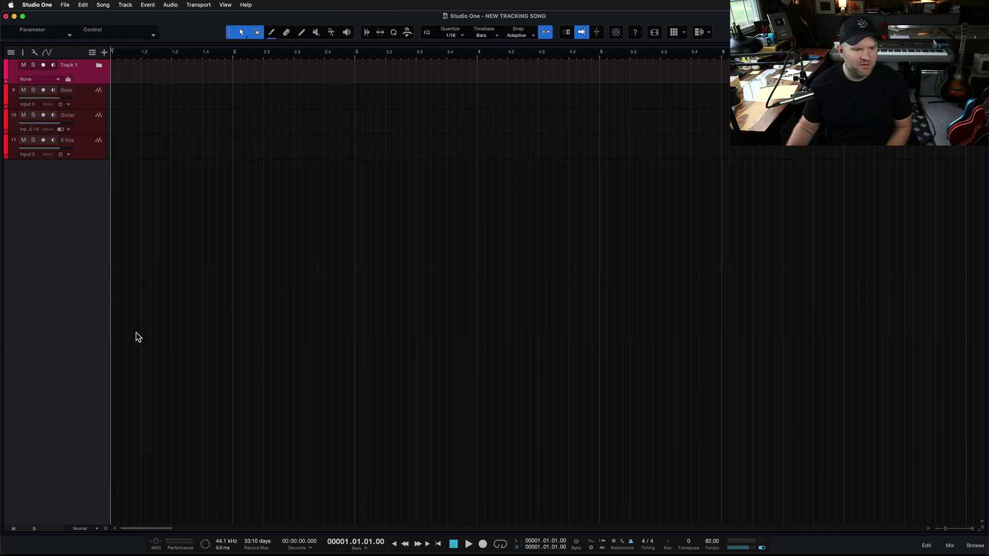
double_click(69, 65)
text(DRUMS)
key(shift+Return)
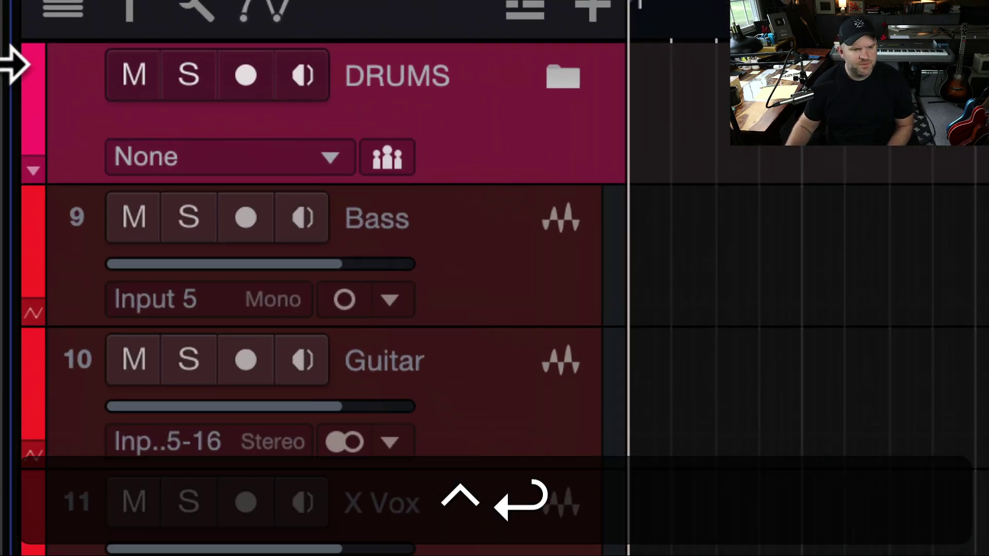
Add a bus channel for the DRUMS folder and color the folder dark blue.
ctrl+click(28, 78)
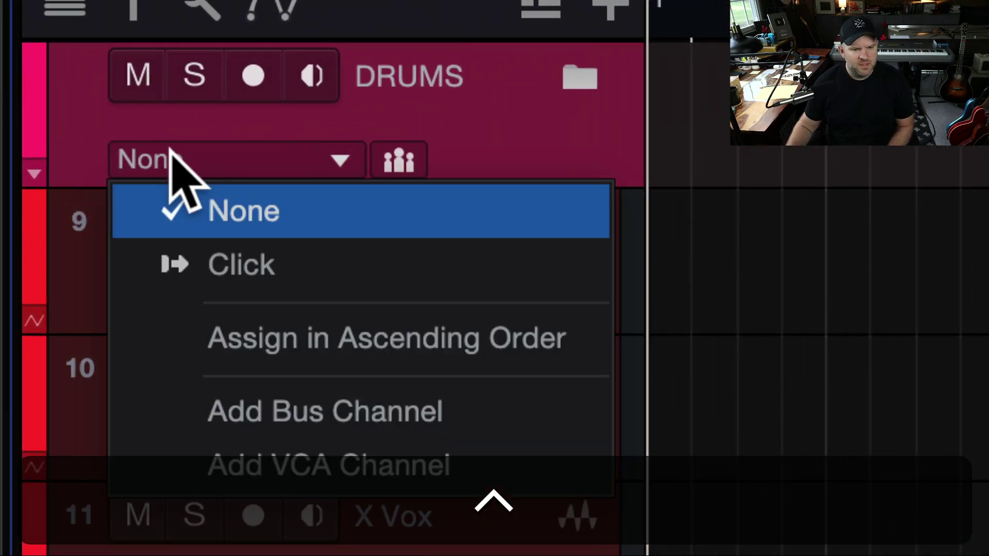
click(299, 412)
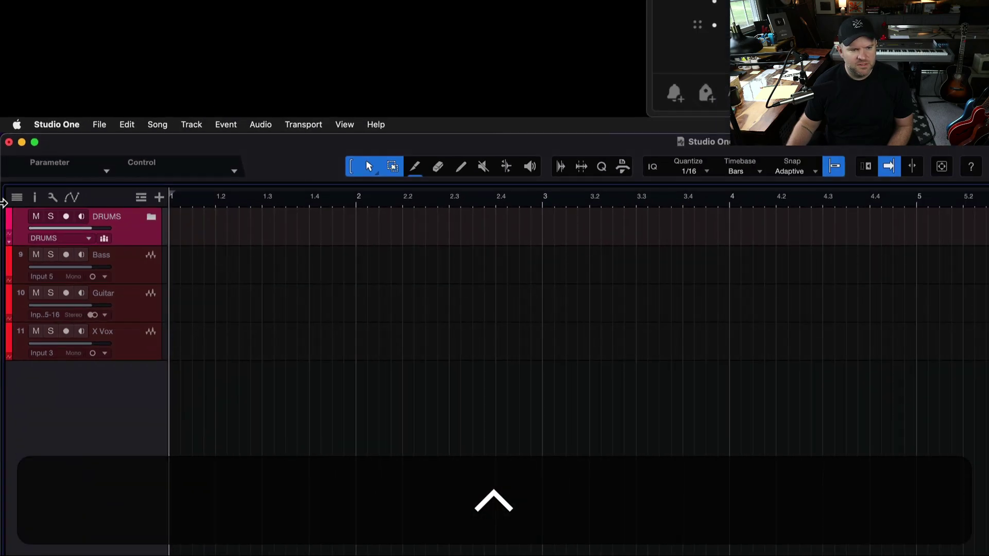
click(10, 220)
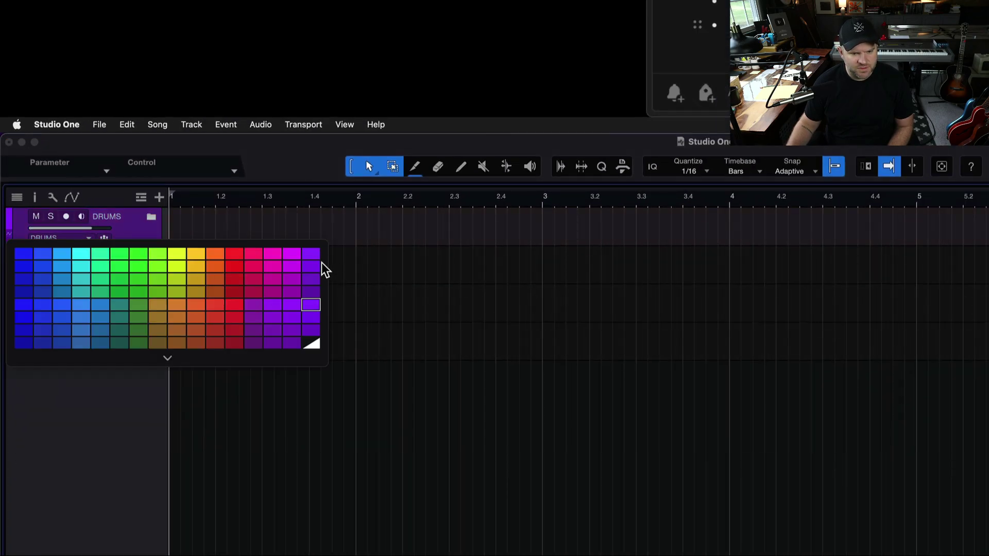
click(27, 289)
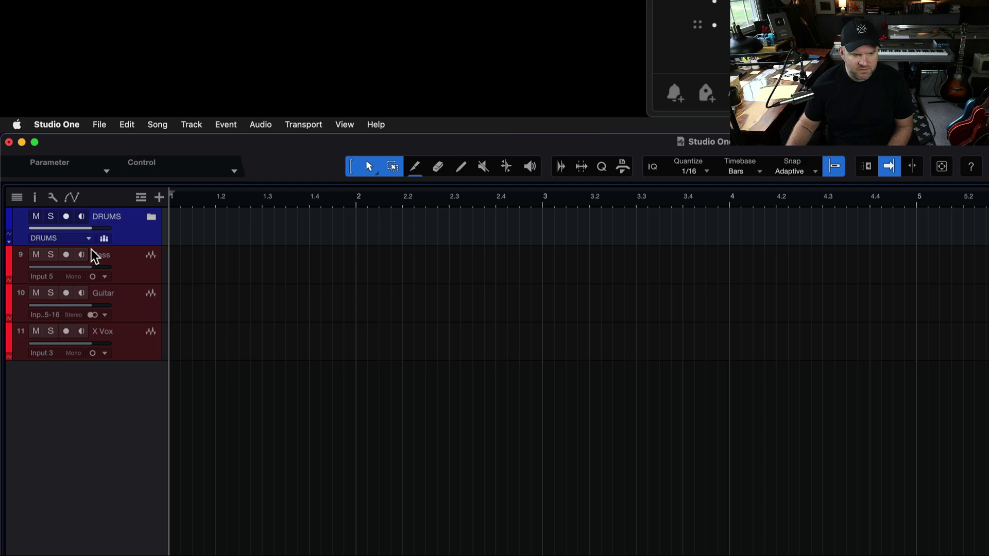
Pack the Bass track into its own folder and name the folder BASS.
click(131, 267)
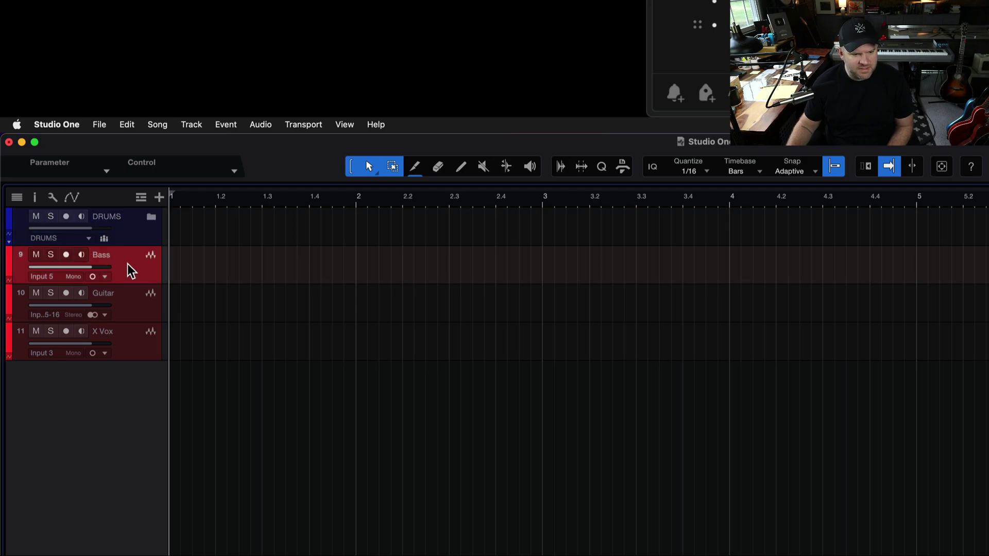
right_click(128, 264)
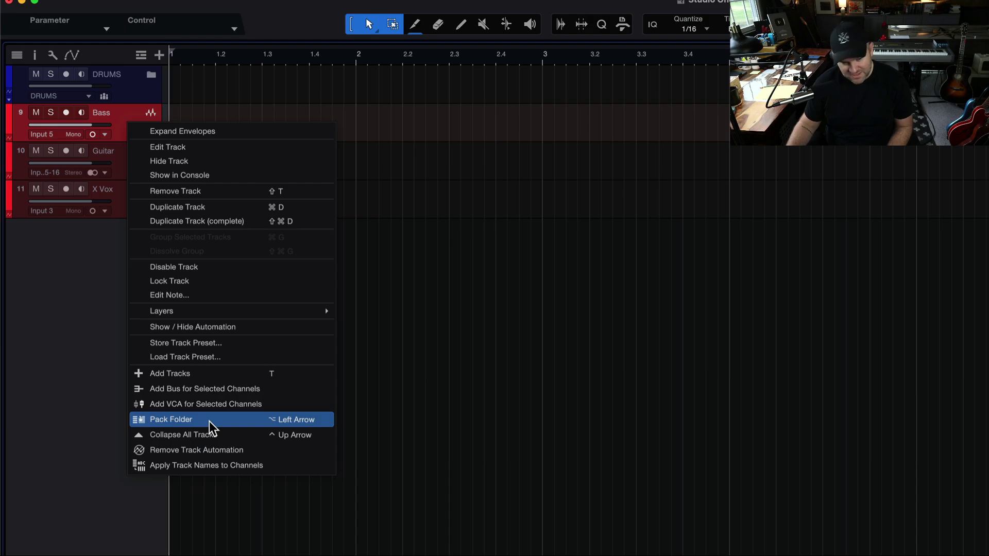
click(209, 420)
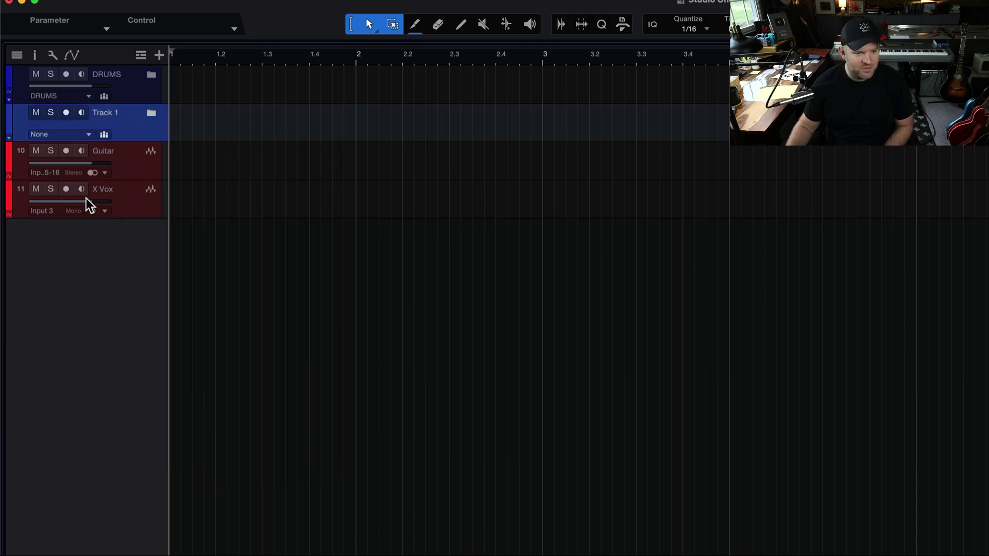
double_click(110, 113)
text(BASS)
key(shift+Return)
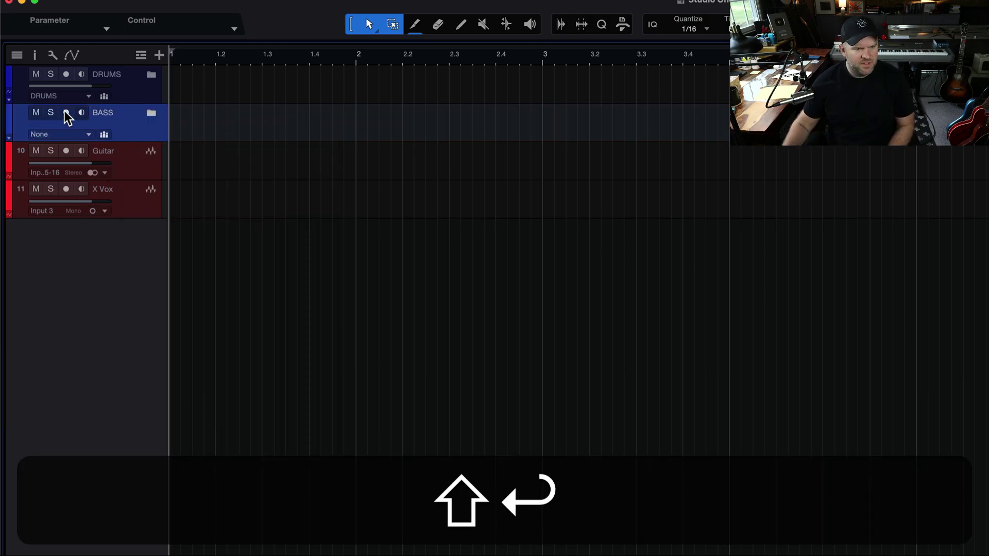
Color the BASS folder dark red and add a bus channel for it.
click(11, 117)
click(239, 180)
click(72, 135)
click(87, 214)
Pack the Guitar track into its own folder and name the folder ELECTRICS.
click(143, 174)
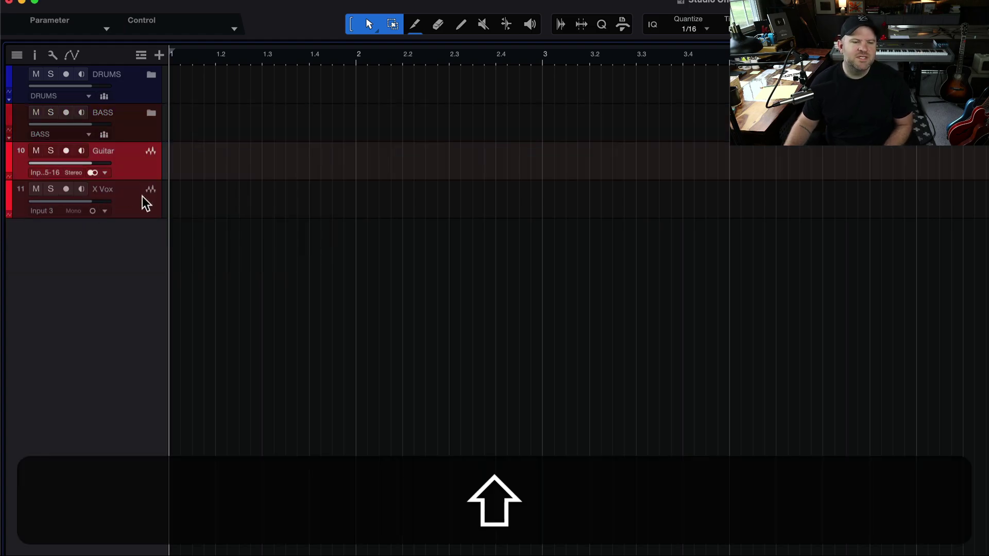
right_click(139, 162)
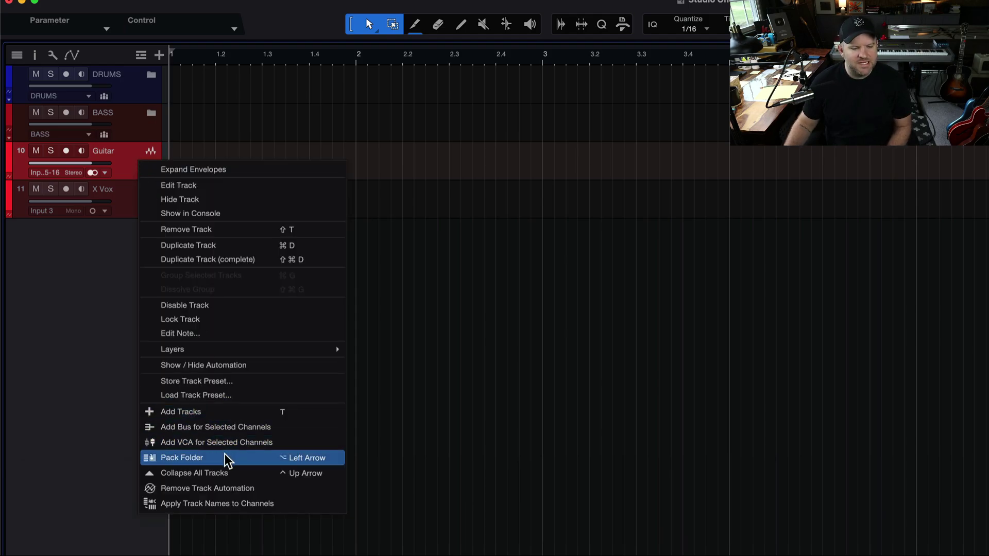
click(225, 458)
double_click(125, 150)
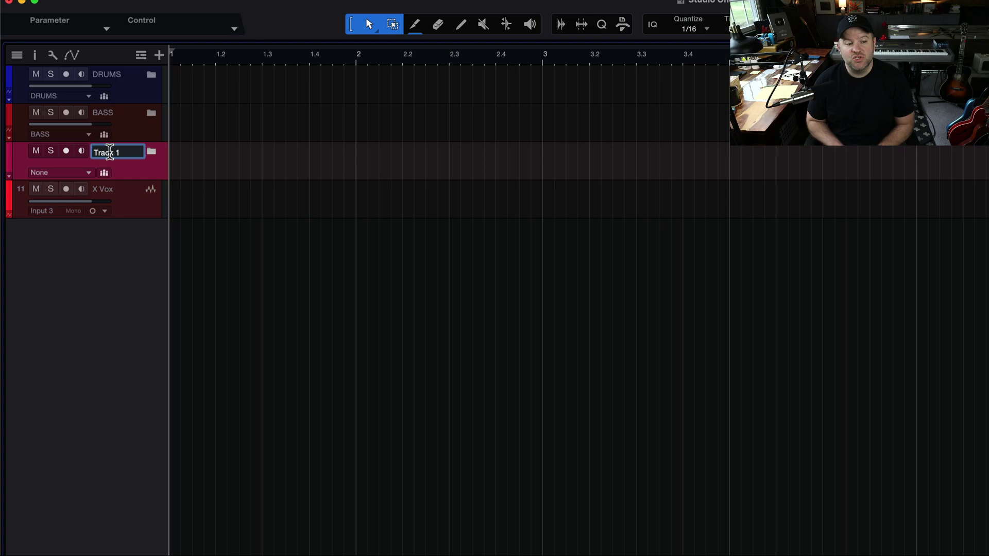
text(ELECTRICS)
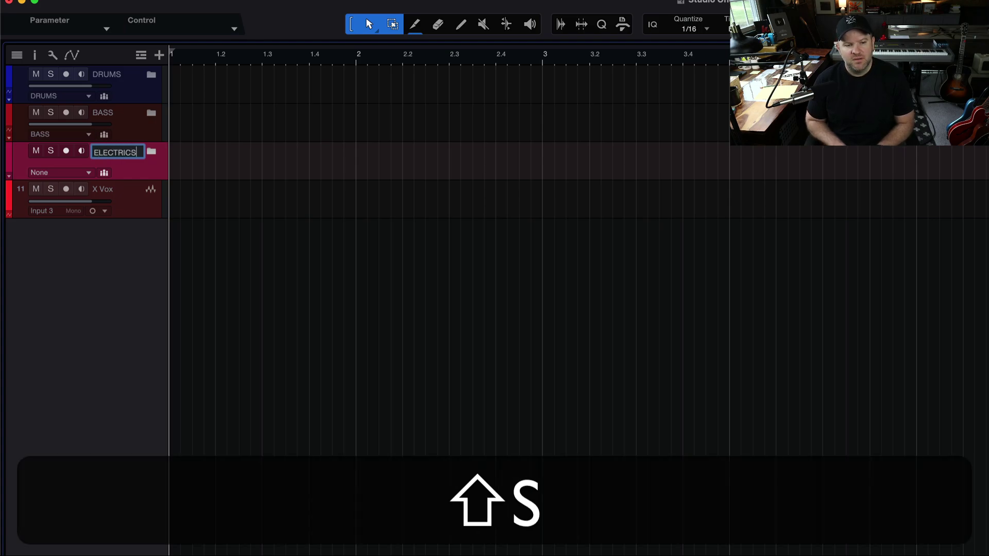
key(Return)
Add a bus channel for the ELECTRICS folder and color the folder dark teal.
click(85, 172)
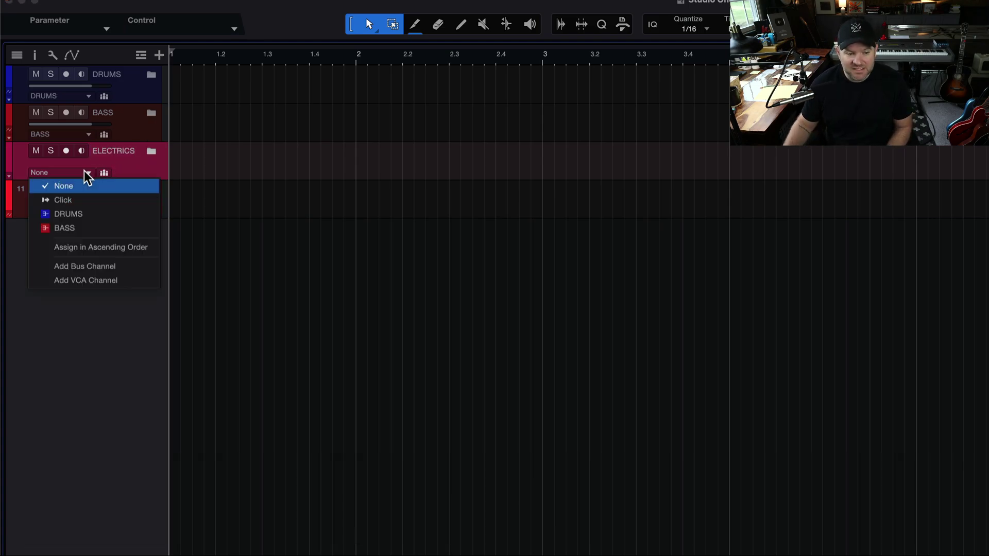
click(98, 264)
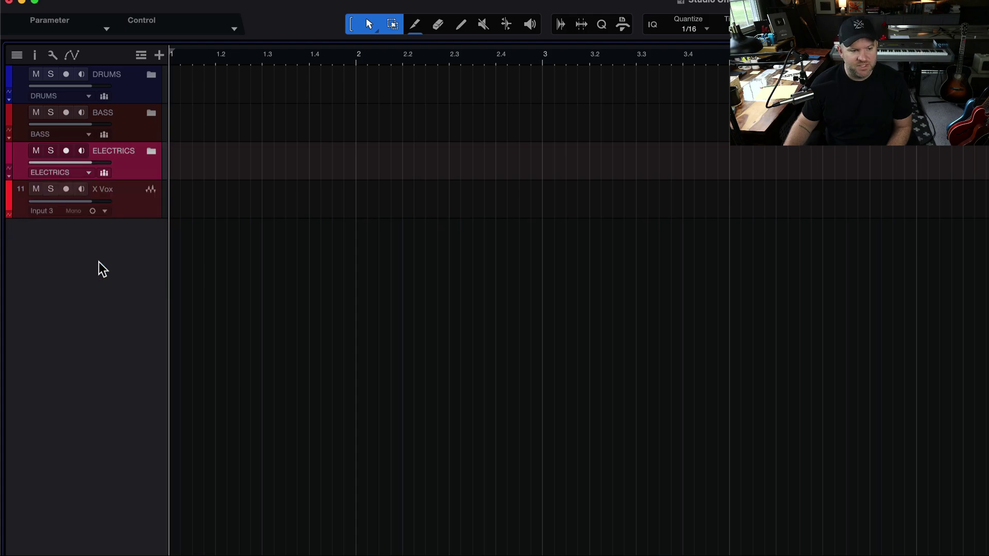
click(7, 153)
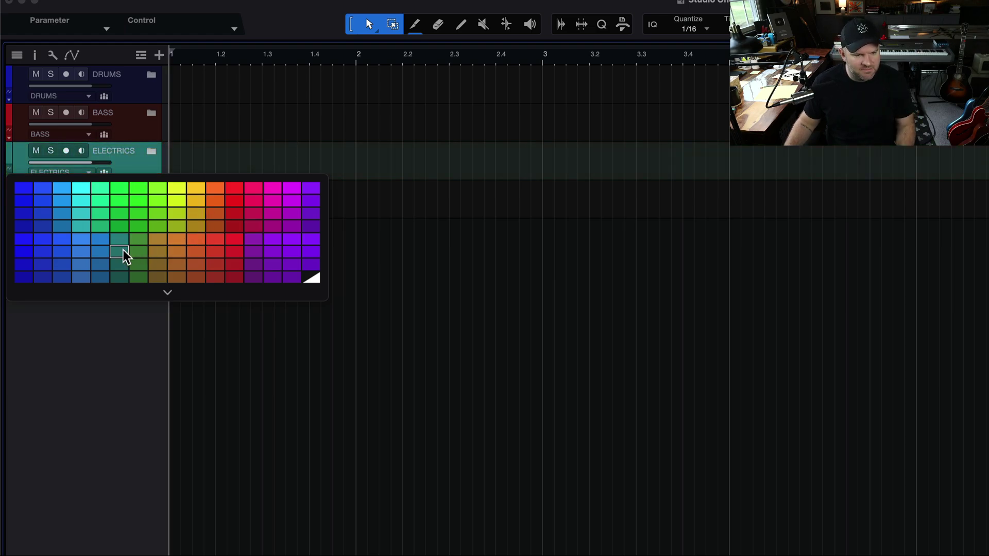
click(124, 270)
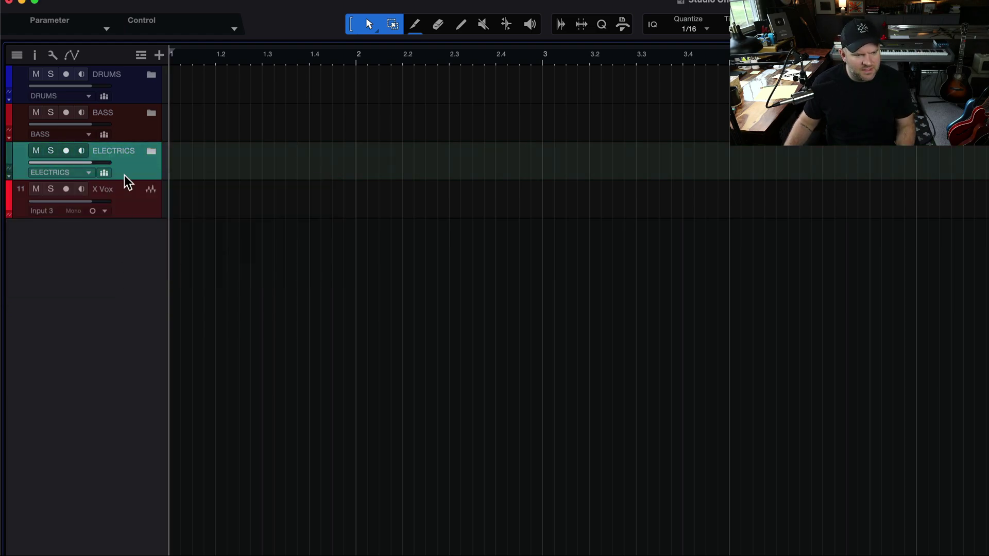
Pack the X Vox track into its own folder and name the folder VOX.
click(134, 193)
key(Return)
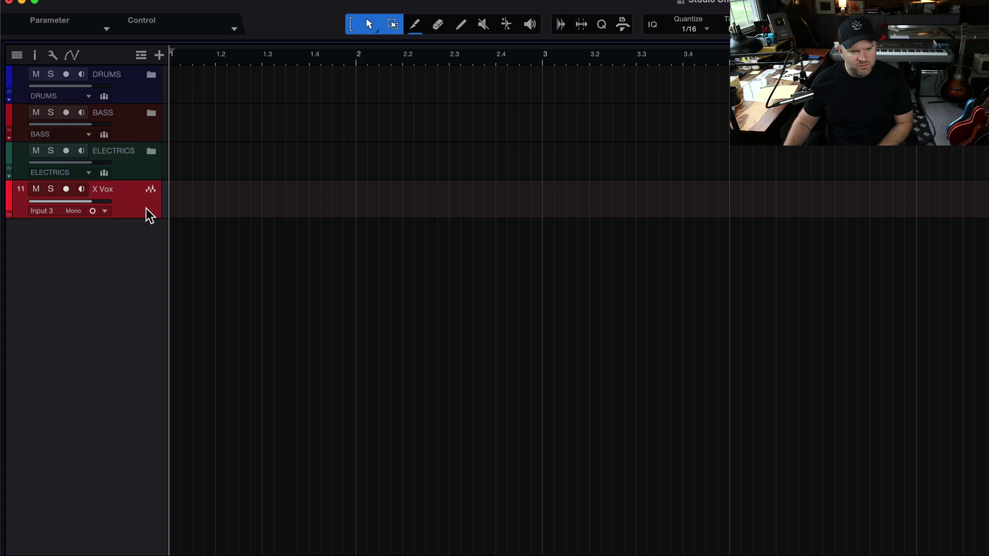
right_click(146, 208)
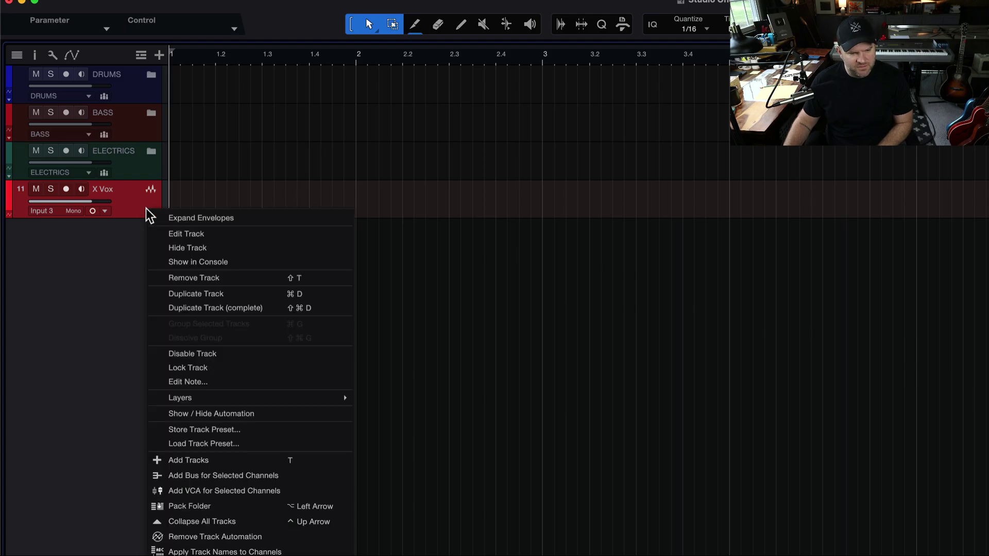
click(247, 509)
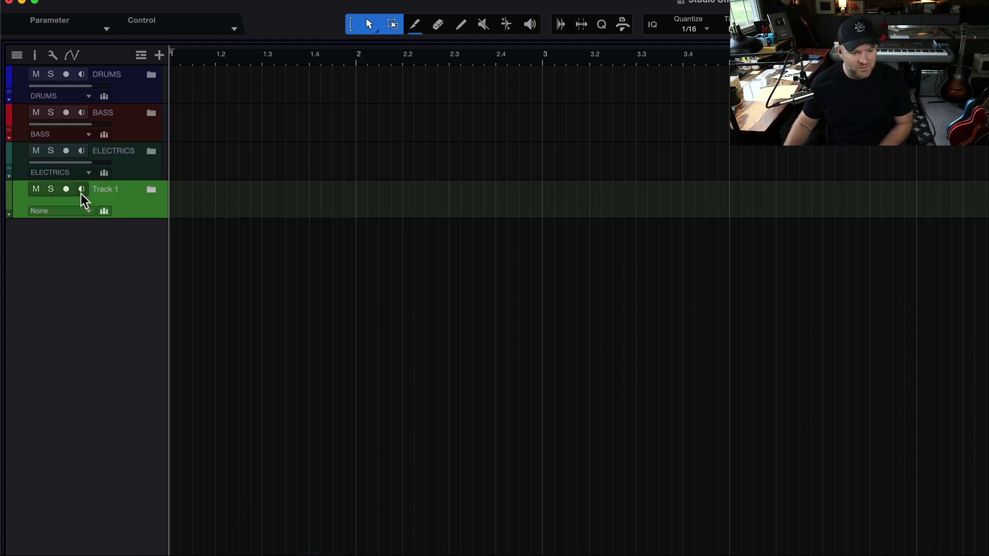
double_click(106, 190)
text(VOX)
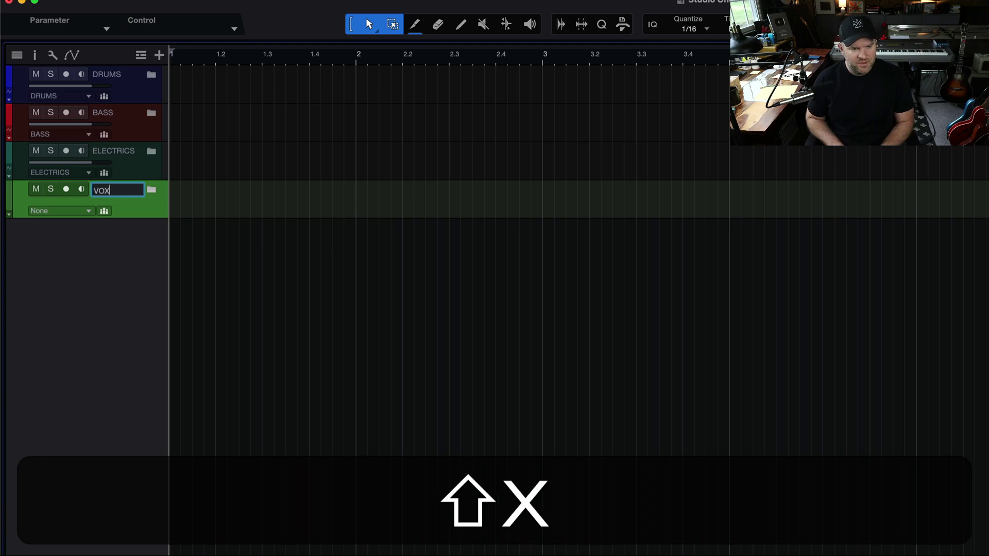
key(shift+Return)
Color the VOX folder bright yellow and add a bus channel for it.
click(11, 197)
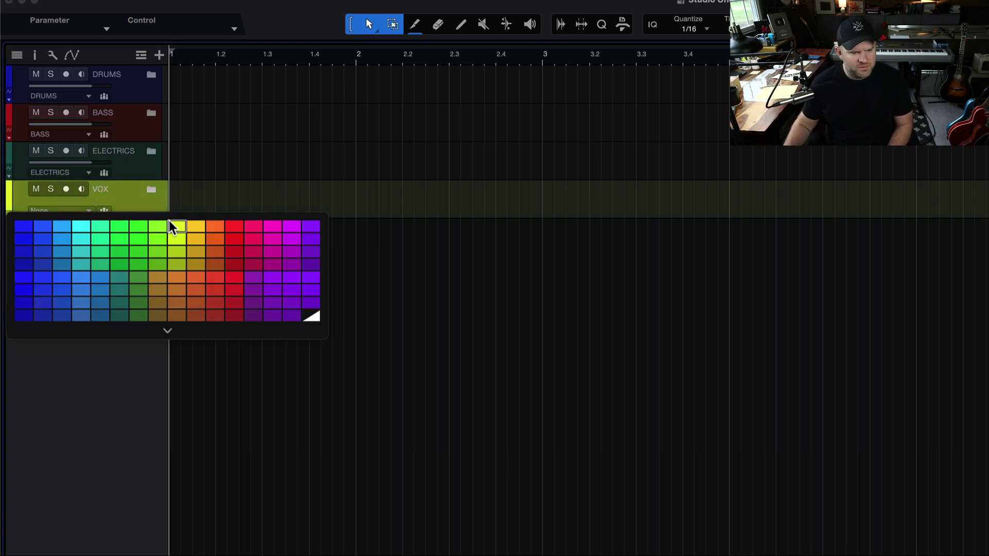
click(169, 221)
click(73, 210)
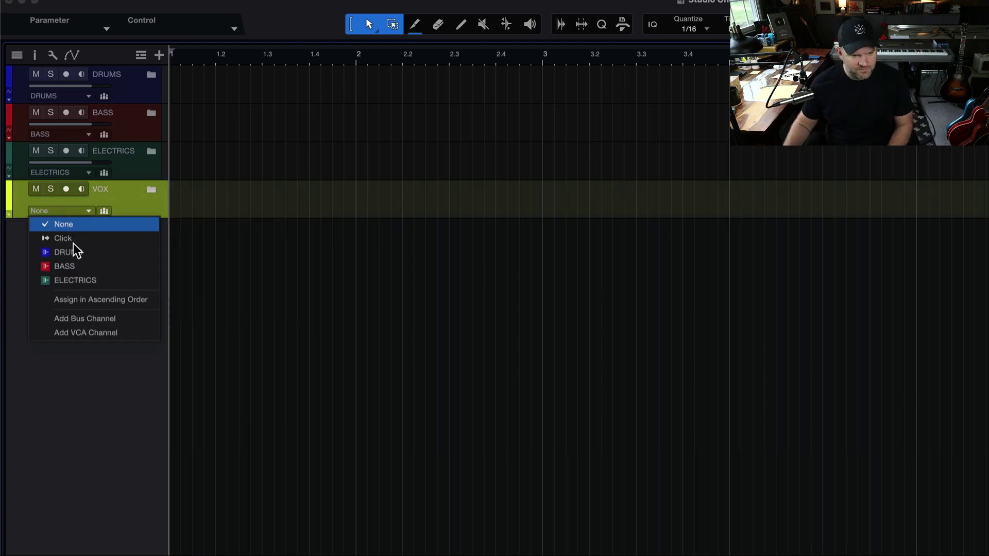
click(85, 314)
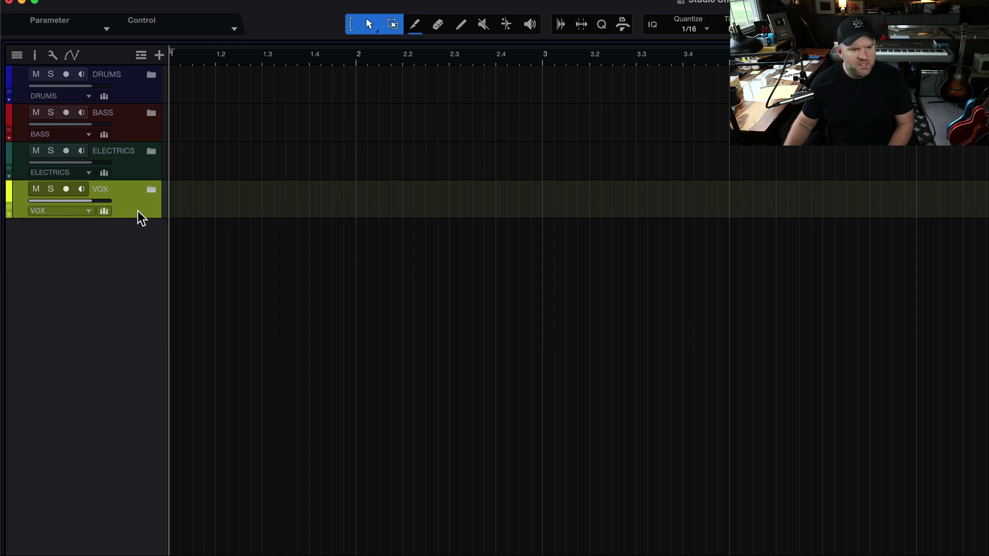
Expand the DRUMS, BASS, ELECTRICS and VOX folders to show their tracks.
key(ctrl)
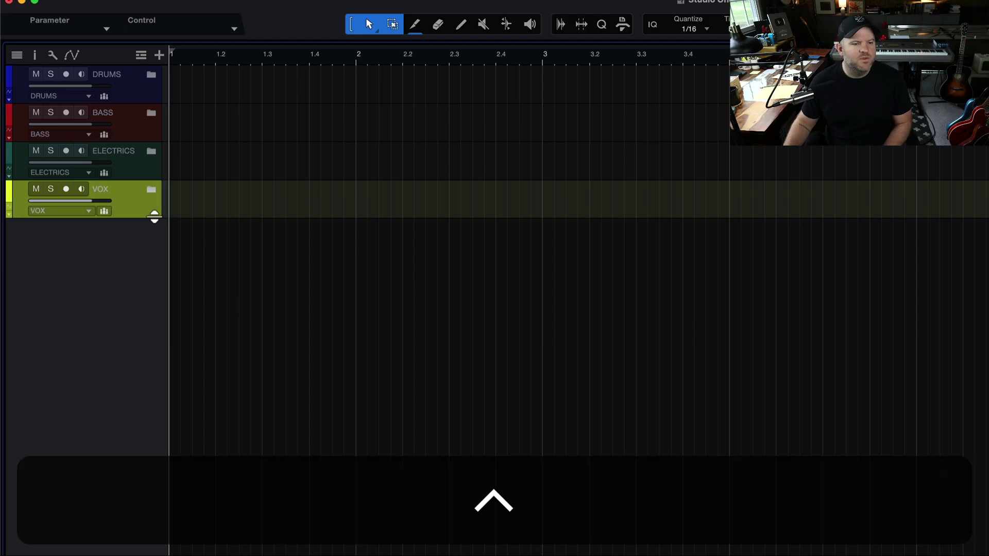
click(151, 74)
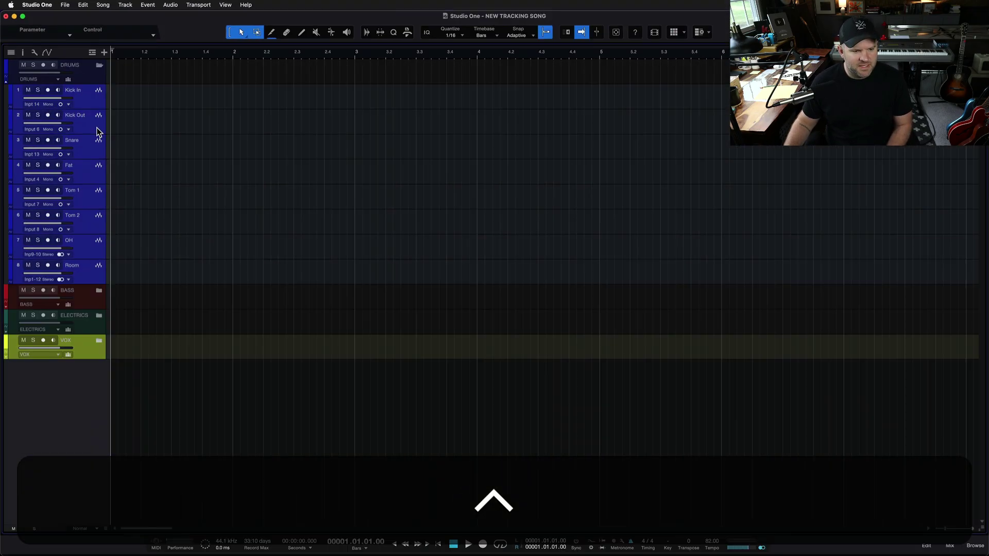
click(100, 291)
click(99, 341)
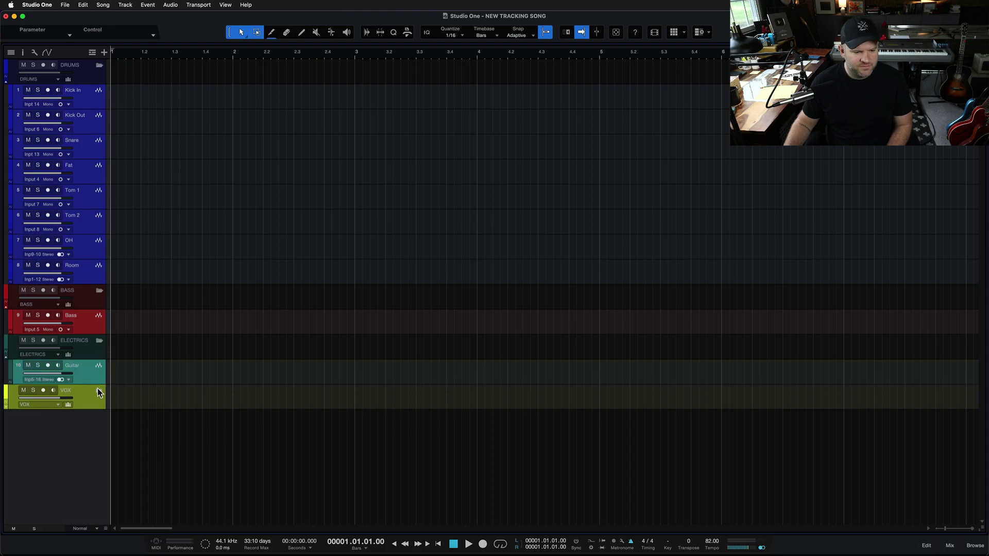
click(99, 391)
Arm the DRUMS, BASS and ELECTRICS folders for recording and save the song.
click(71, 70)
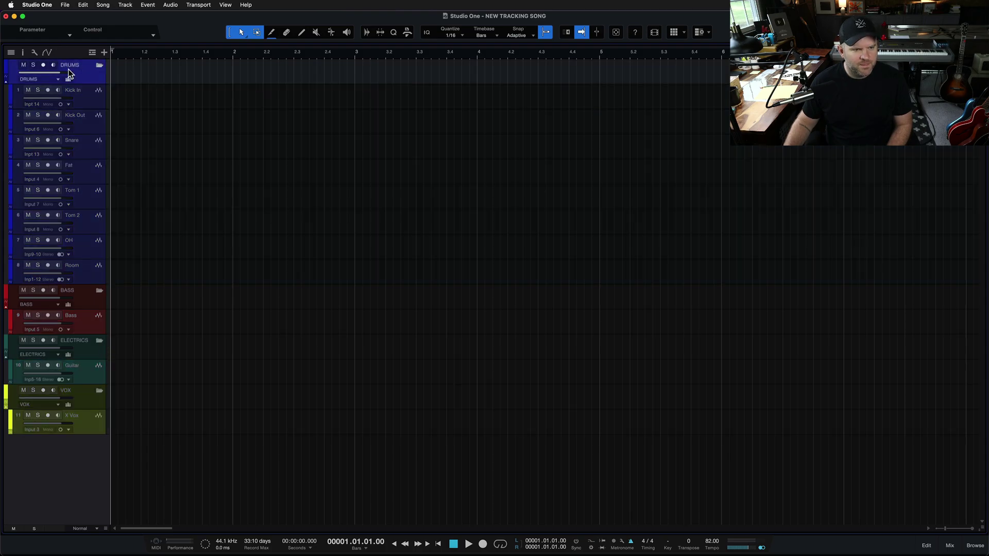
click(43, 65)
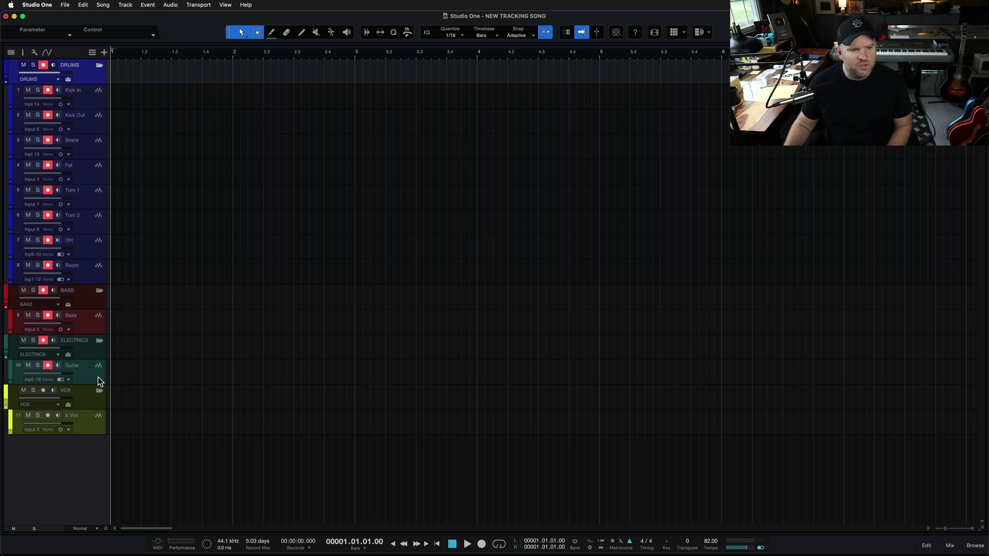
key(super+s)
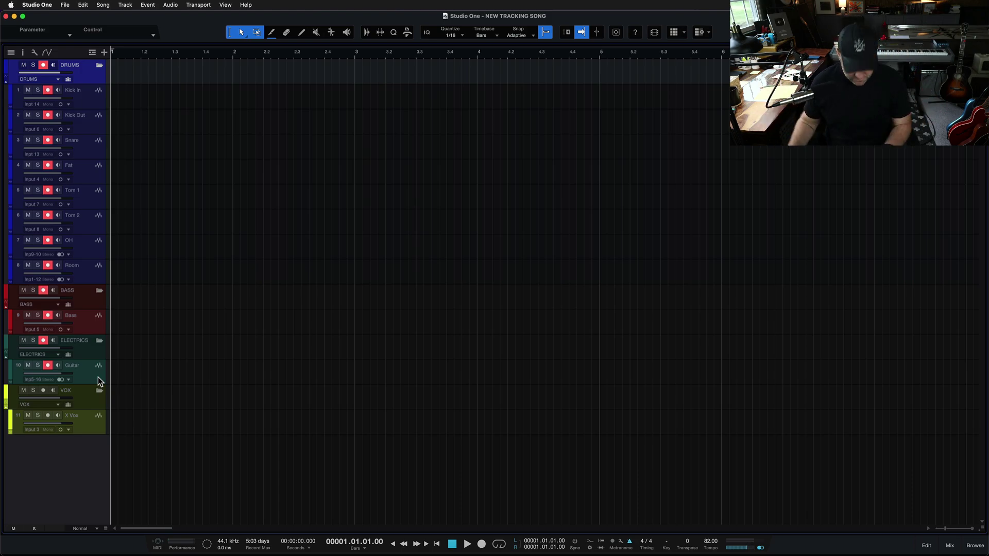
Show the mixer below the arrangement and save the song again.
key(F3)
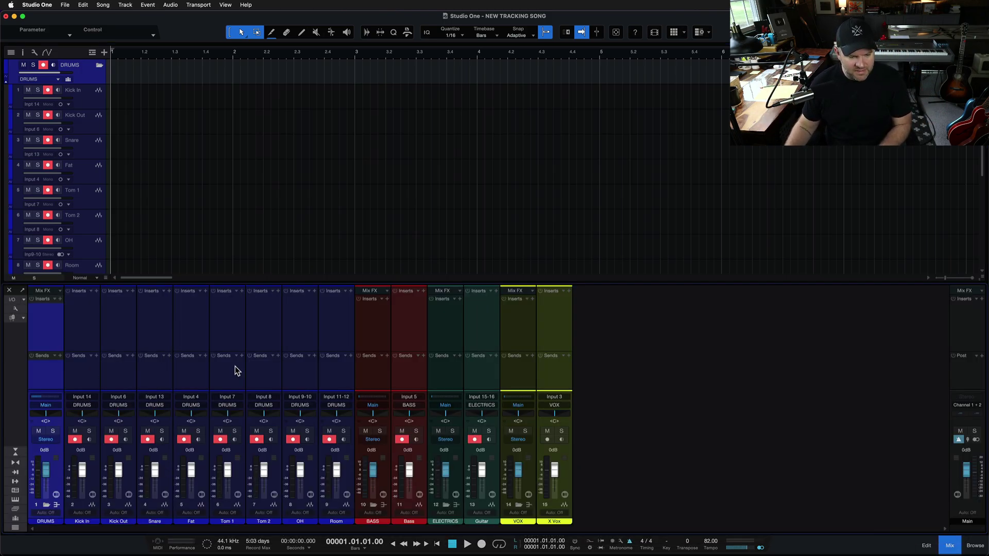
key(super+s)
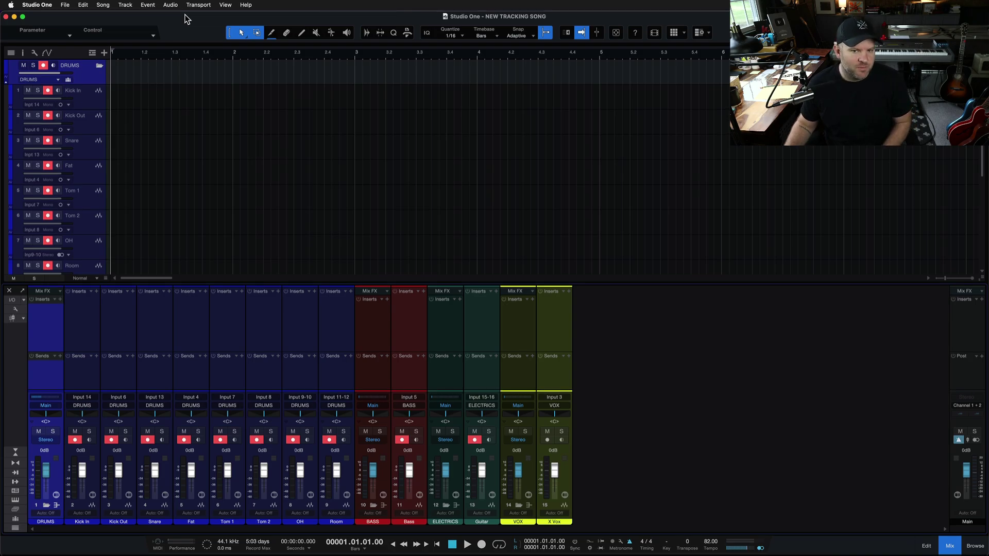
key(super+s)
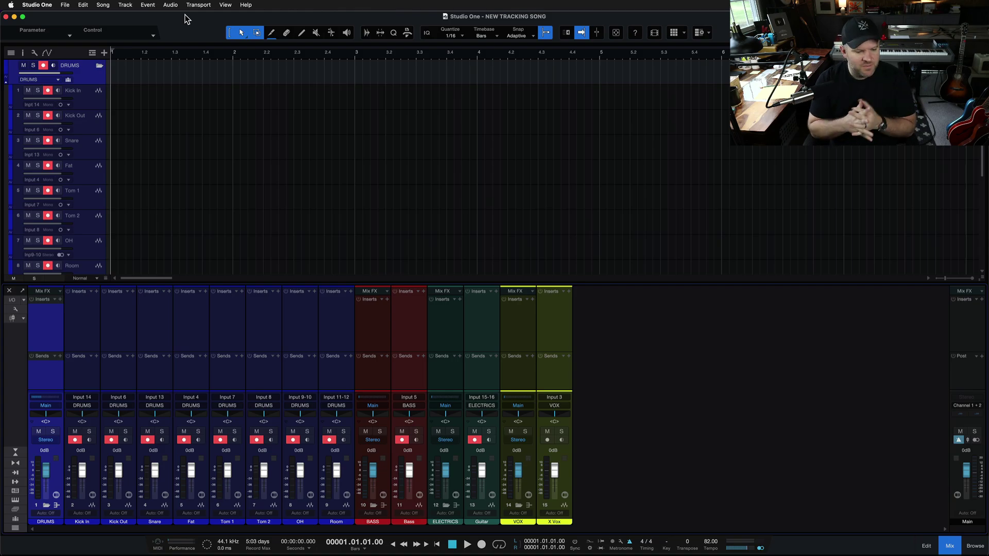
click(66, 5)
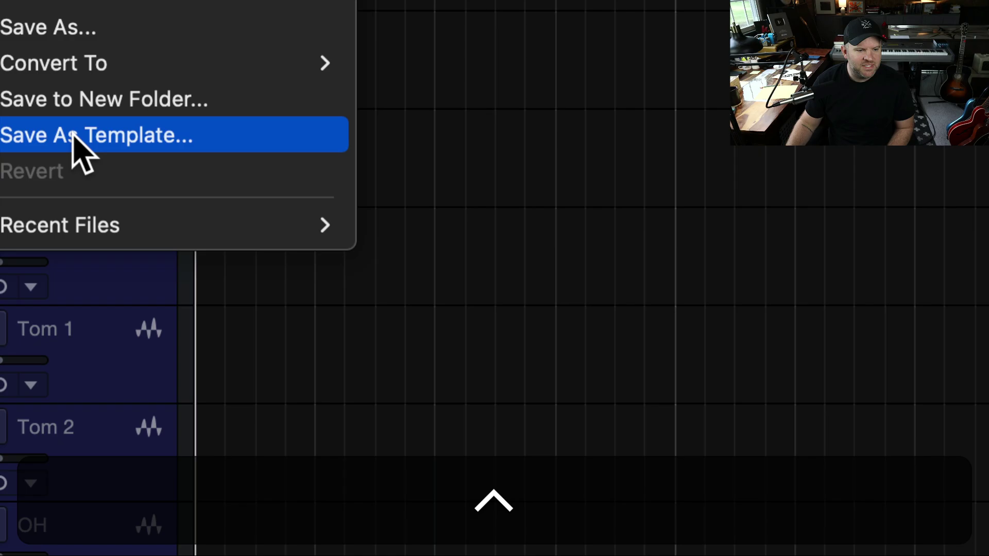
click(82, 142)
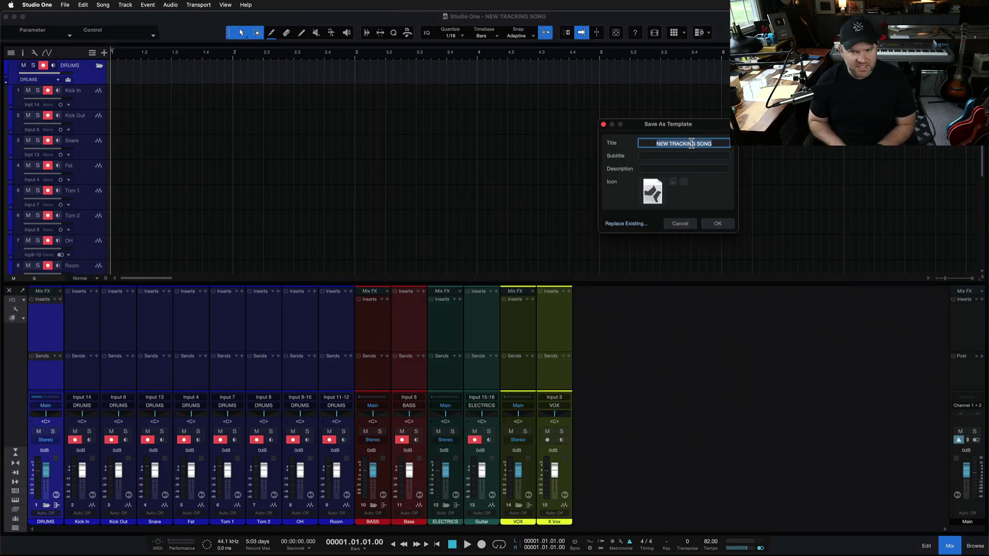
text(TRACKING ADY)
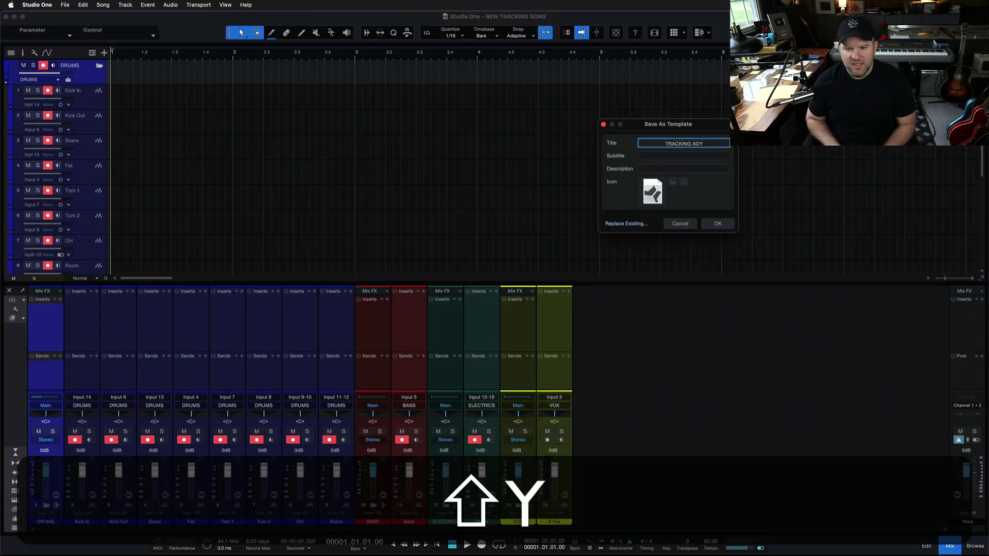
click(680, 223)
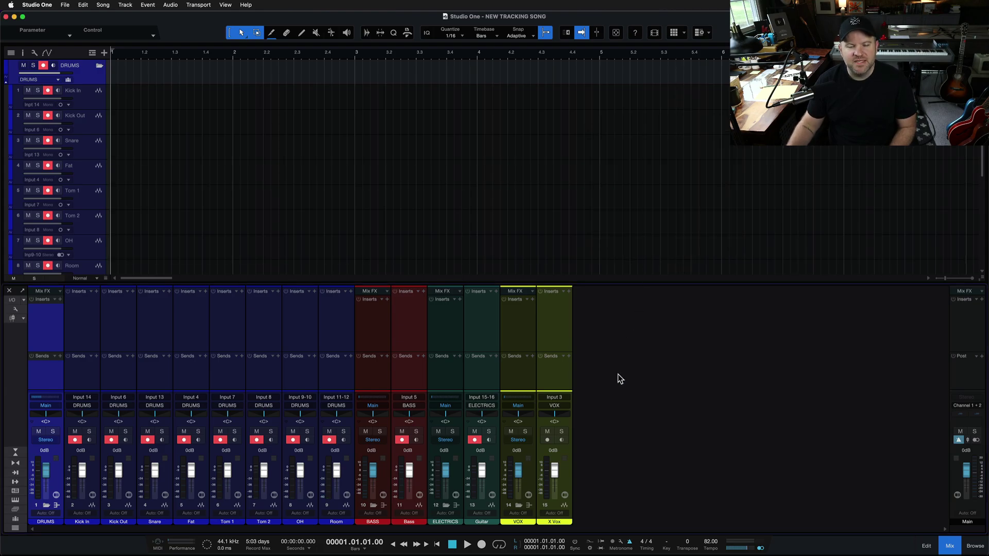